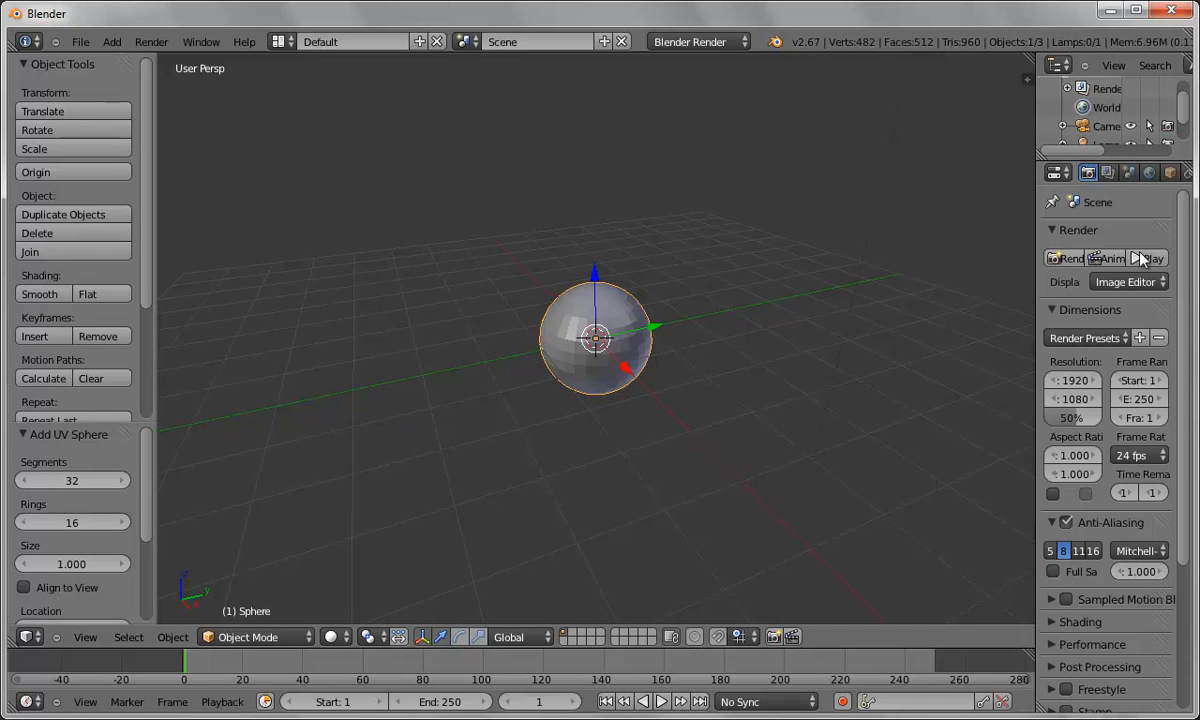
Step: Widen the properties area and enable rigid body physics for the sphere
left_click_drag(1037, 280, 806, 280)
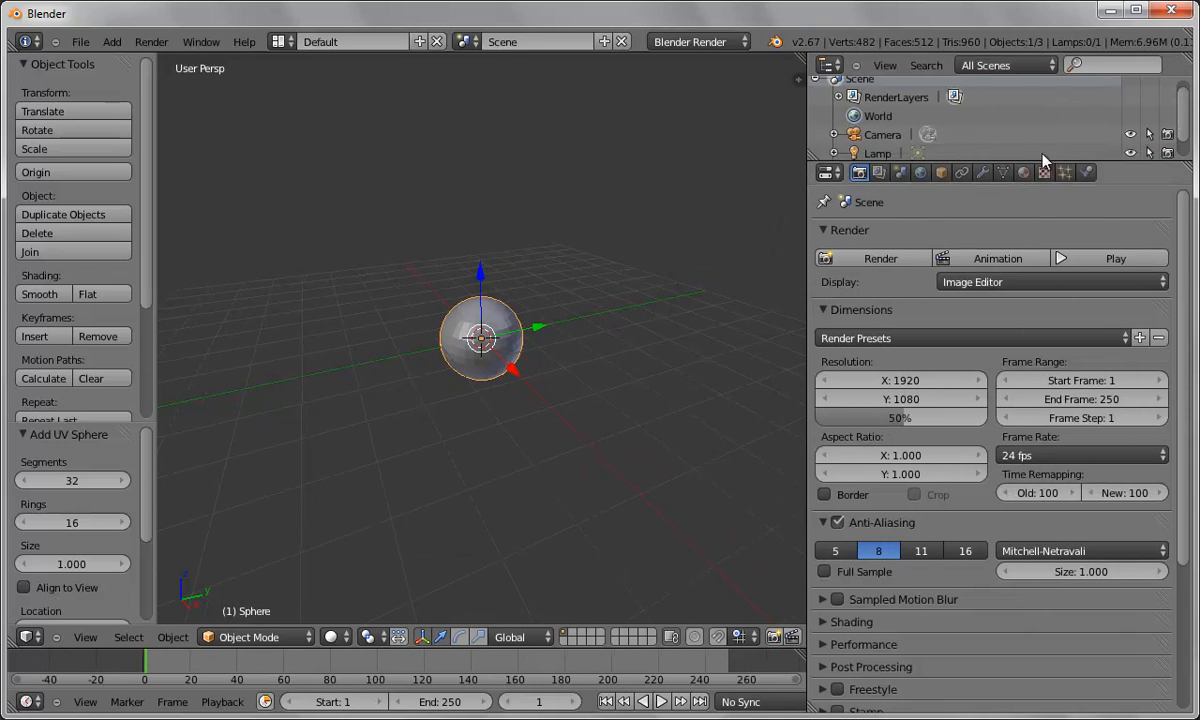
left_click(1088, 173)
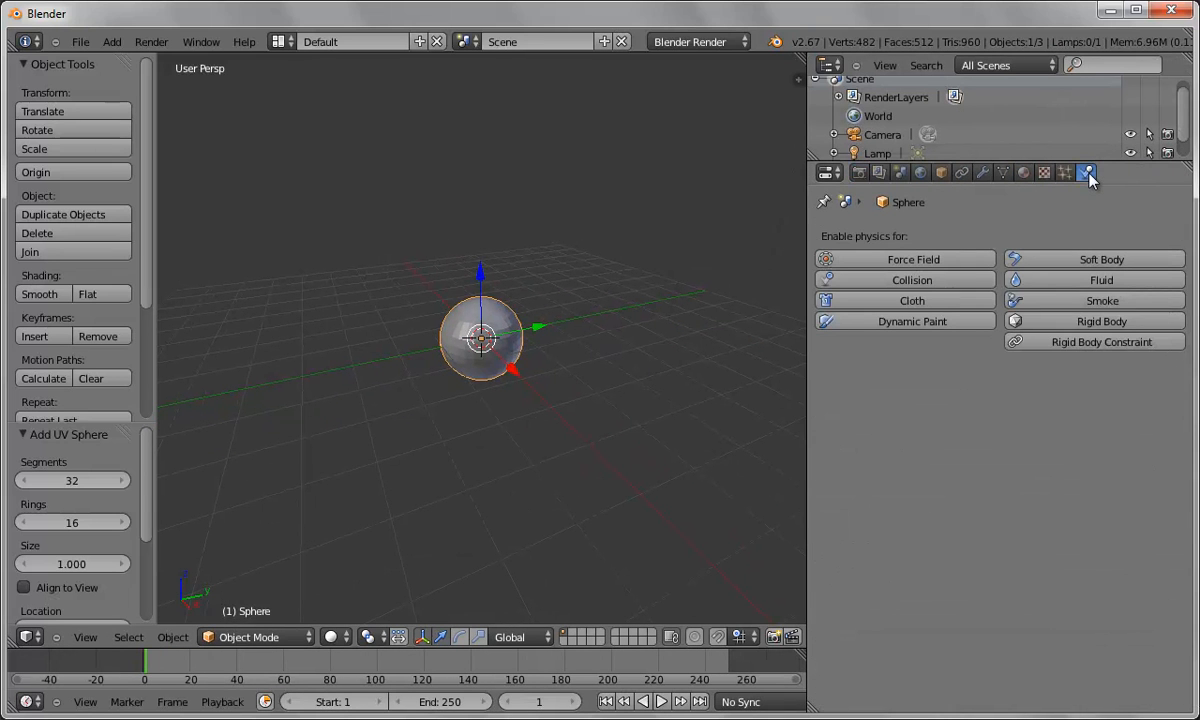
left_click(1072, 322)
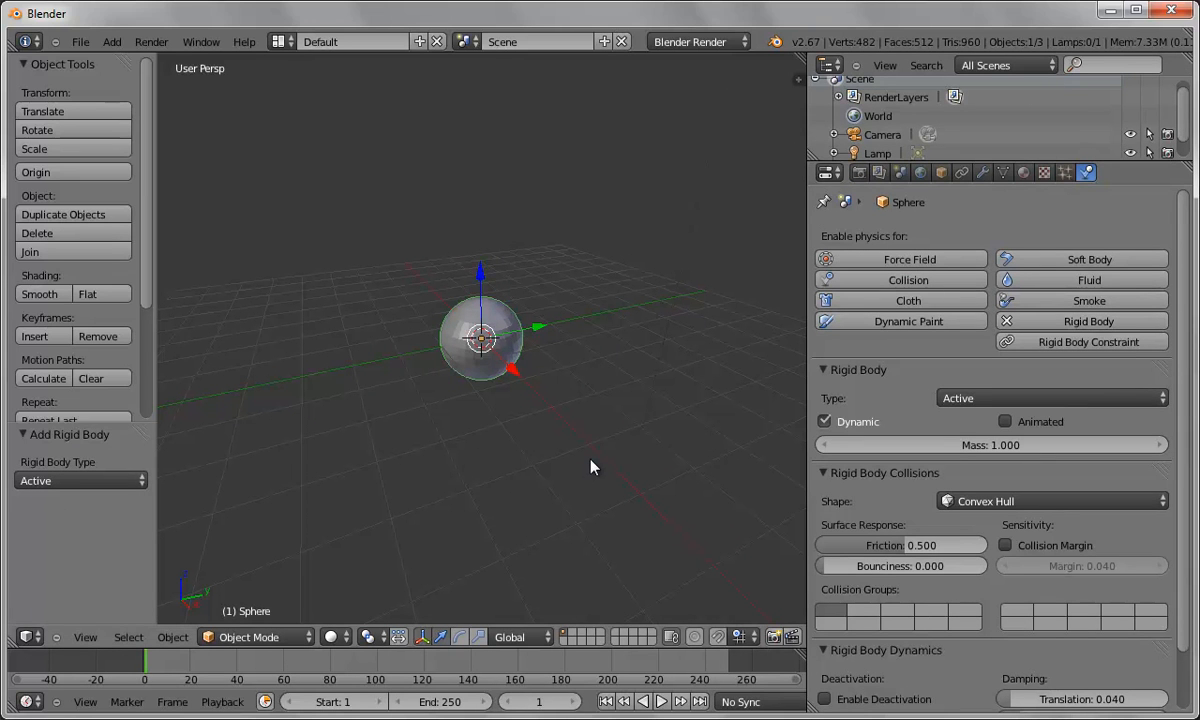
Step: Play the sphere's physics simulation, stop it and return to the first frame
left_click(662, 703)
left_click(652, 702)
left_click(606, 702)
Step: Add a cube mesh at the scene origin
key("KP_1")
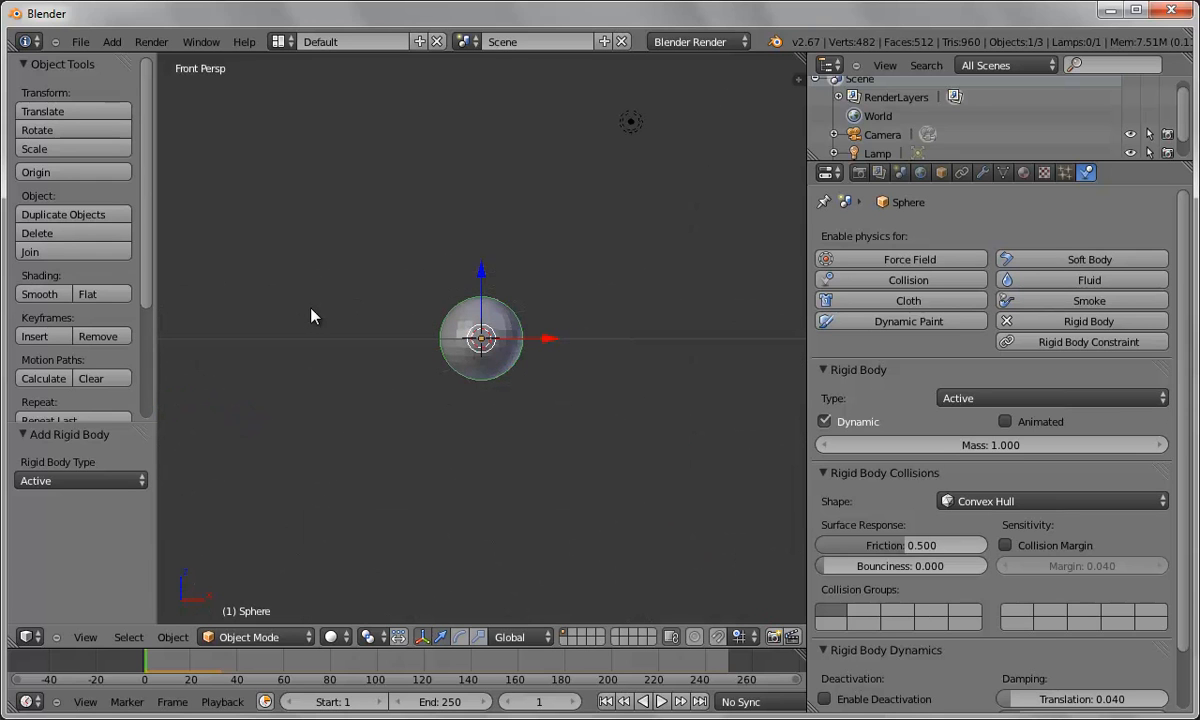
key("KP_0")
scroll(509, 460, "up", 2)
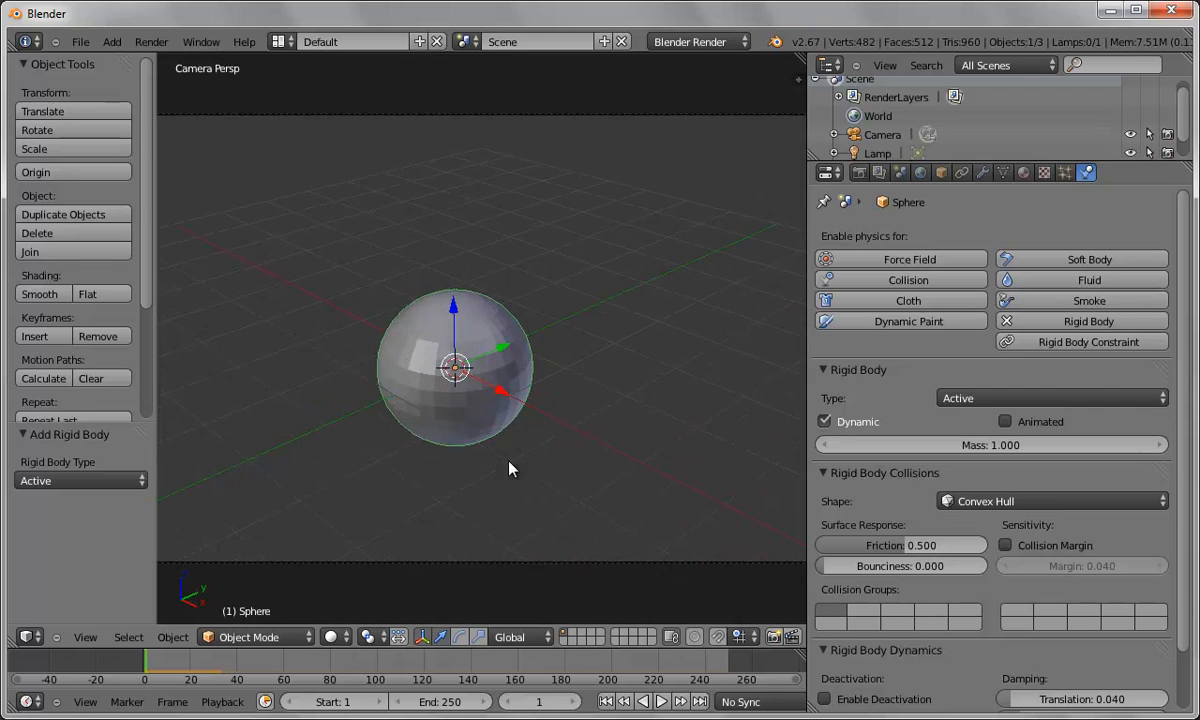
key("Left")
middle_click_drag(568, 357, 578, 350)
scroll(578, 350, "up", 2)
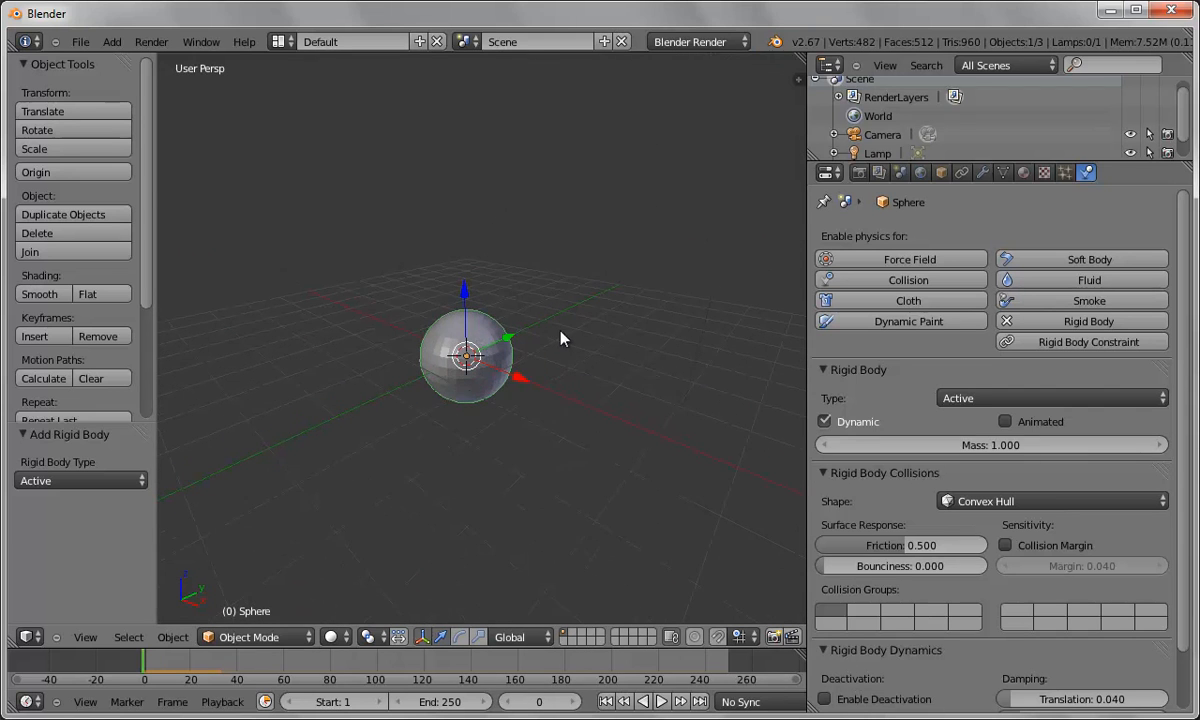
left_click(112, 42)
mouse_move(199, 60)
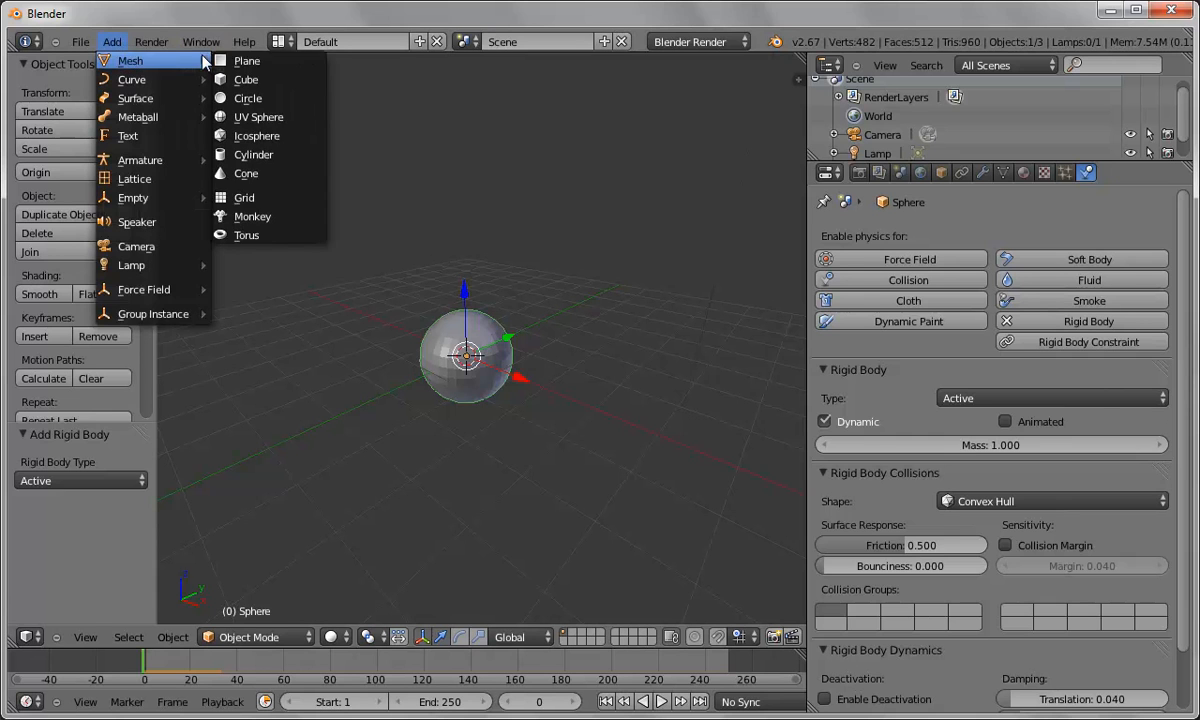
left_click(270, 82)
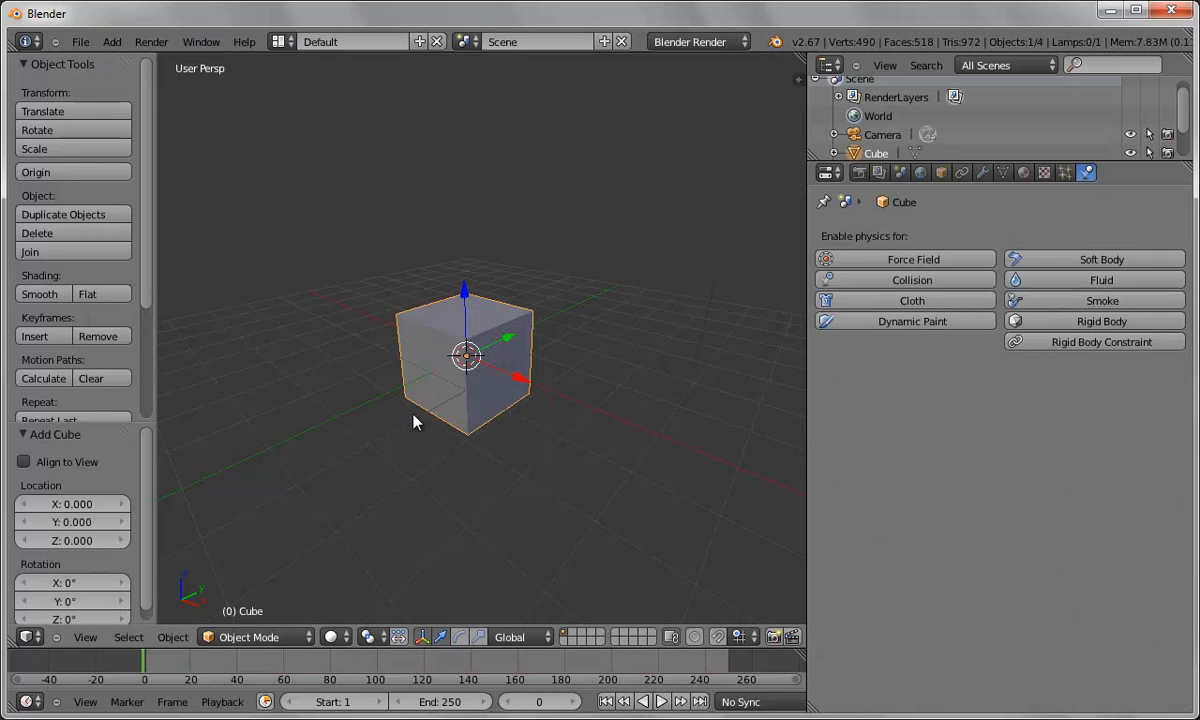
Step: In front orthographic view, flatten the cube along Z and stretch it about 6.79 times along X into a long thin plank
key("KP_1")
key("KP_5")
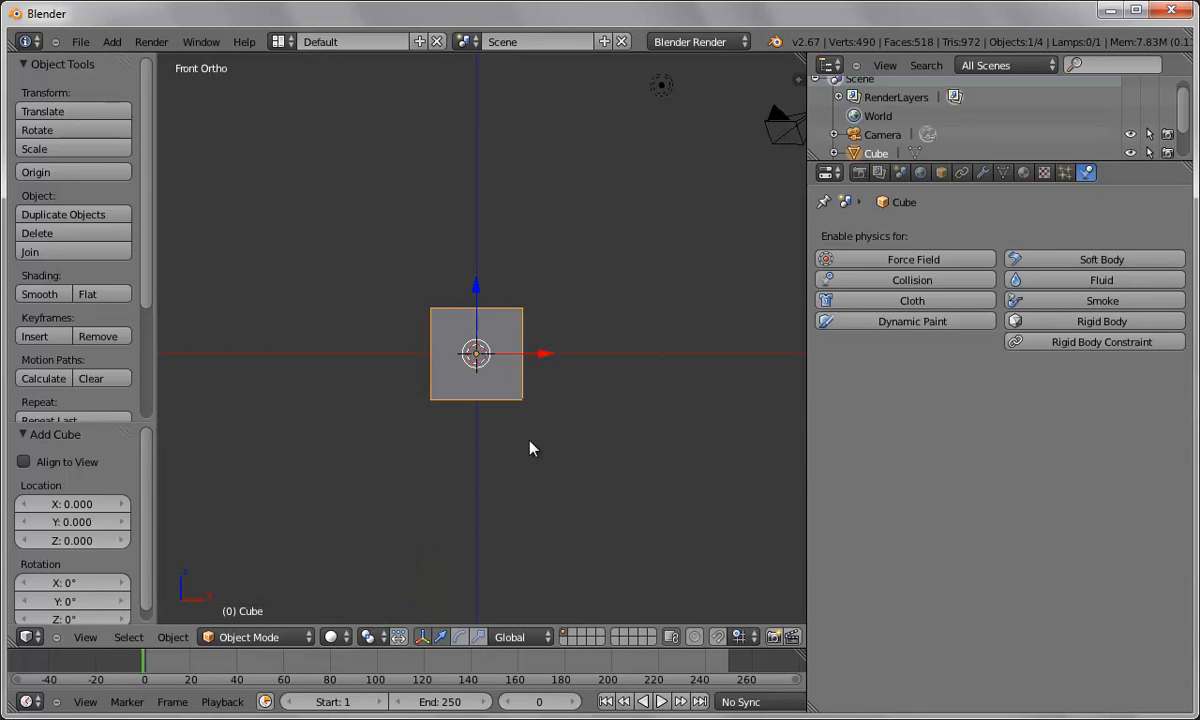
left_click(478, 637)
left_click_drag(476, 287, 790, 348)
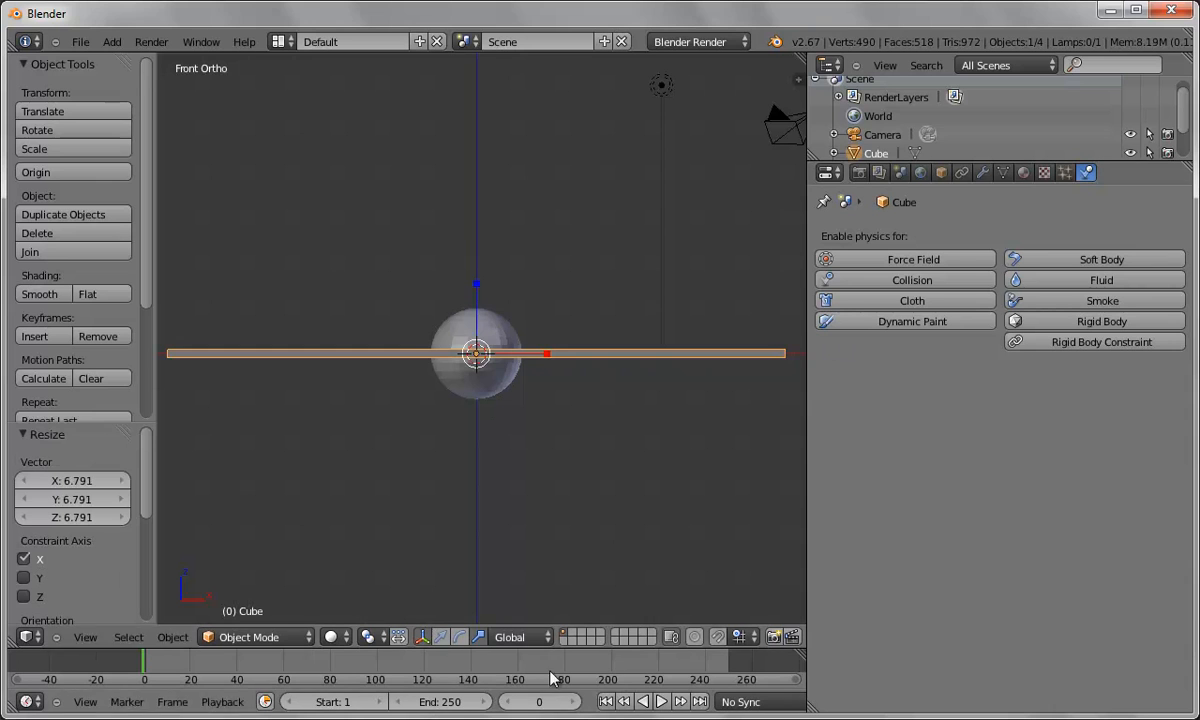
Step: Move the plank down about 1.12 units along Z so it lies just beneath the sphere
left_click(422, 637)
left_click_drag(475, 291, 479, 340)
scroll(479, 340, "up", 5)
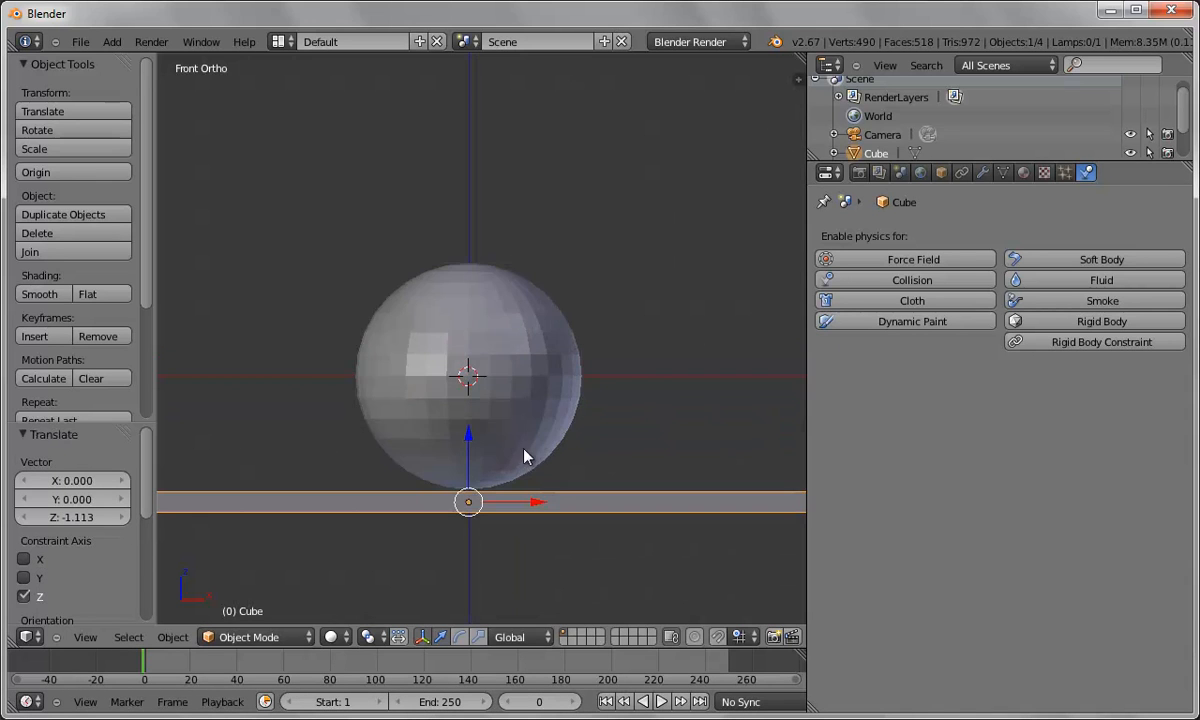
left_click_drag(466, 443, 471, 439)
scroll(541, 541, "up", 4)
scroll(570, 520, "down", 3)
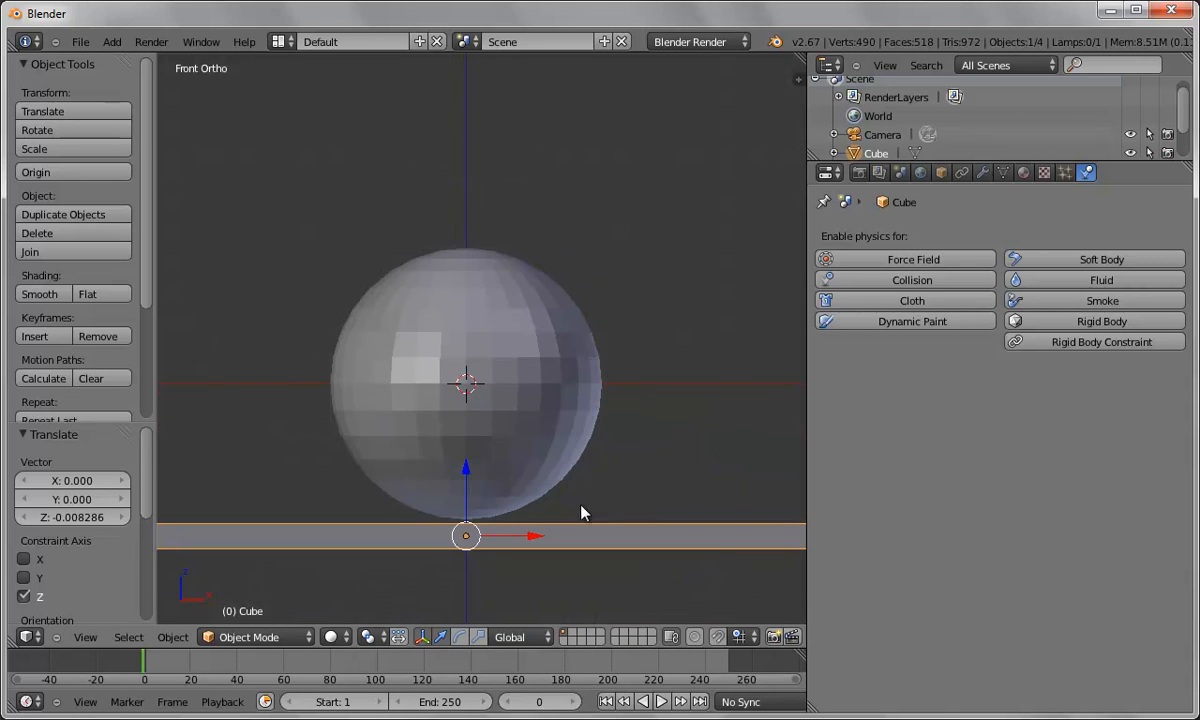
scroll(509, 402, "up", 1)
scroll(509, 440, "up", 2)
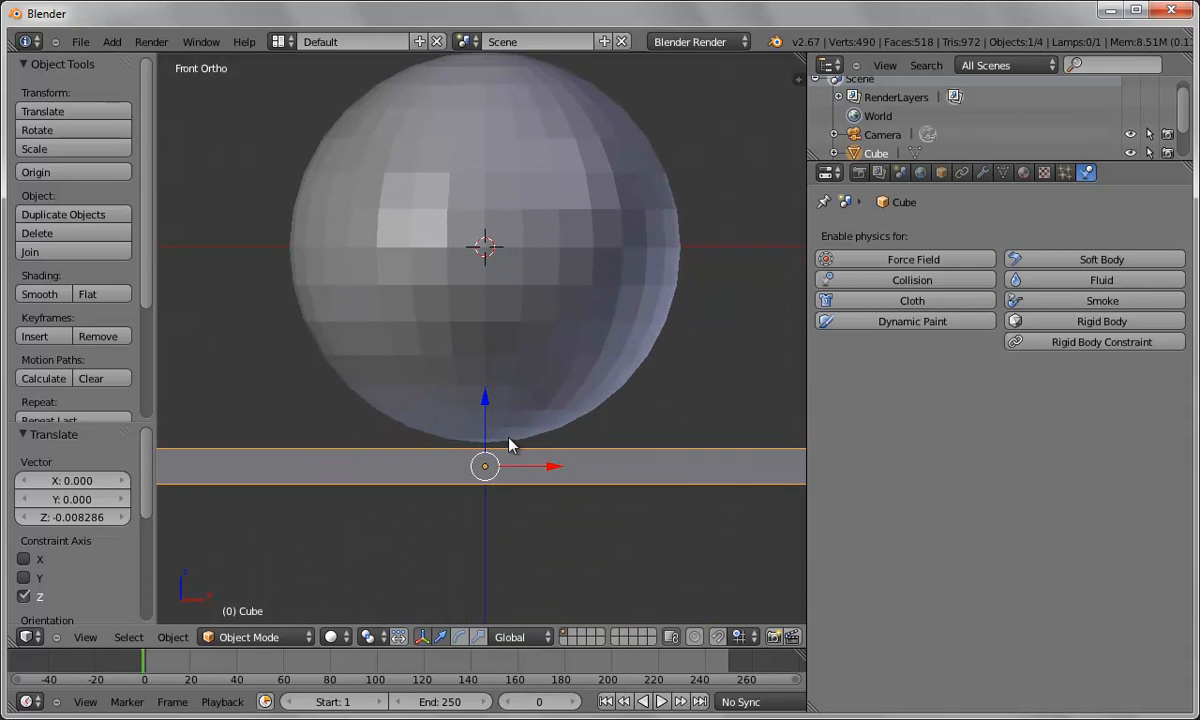
Step: Fine-tune the plank's height along Z against the sphere's underside in wireframe shading, then restore solid shading
left_click(331, 637)
left_click(366, 598)
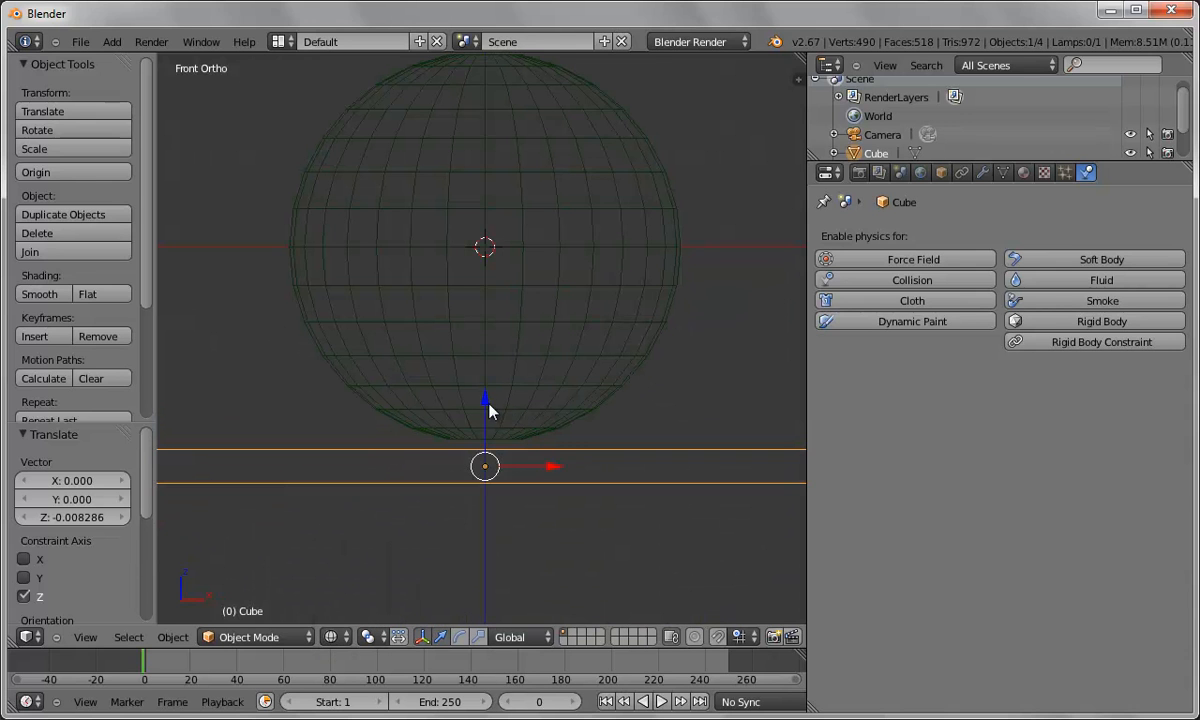
left_click_drag(485, 404, 487, 384)
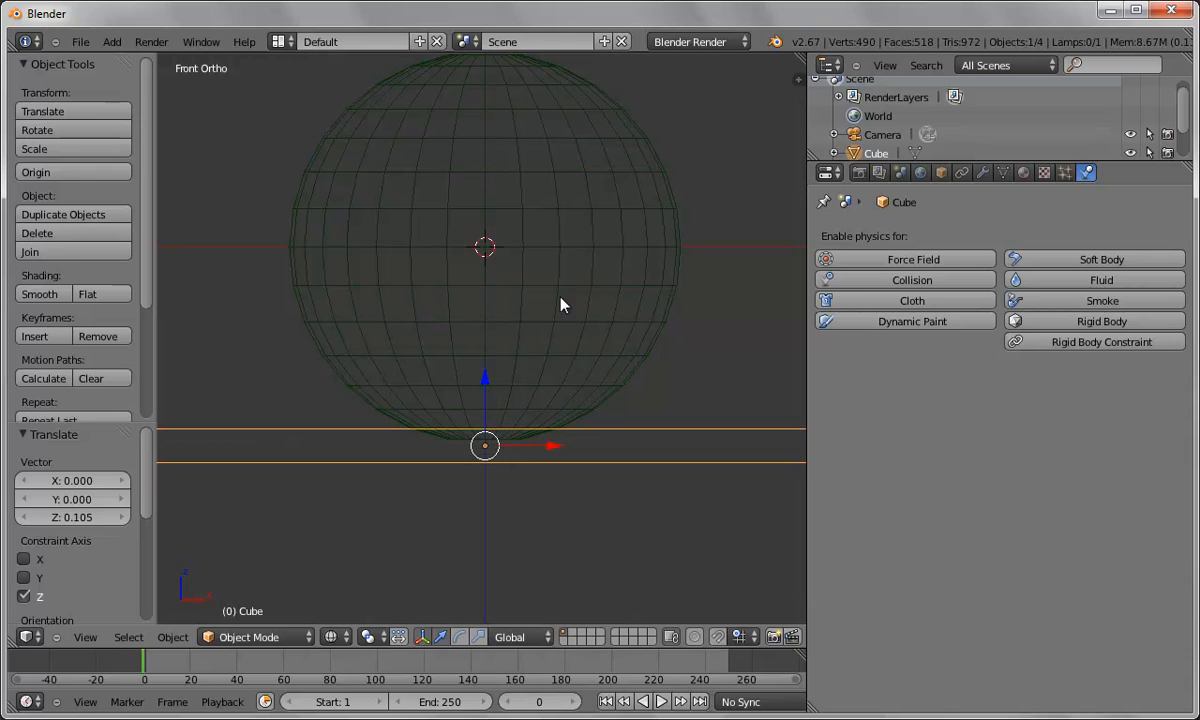
key("g")
key("z")
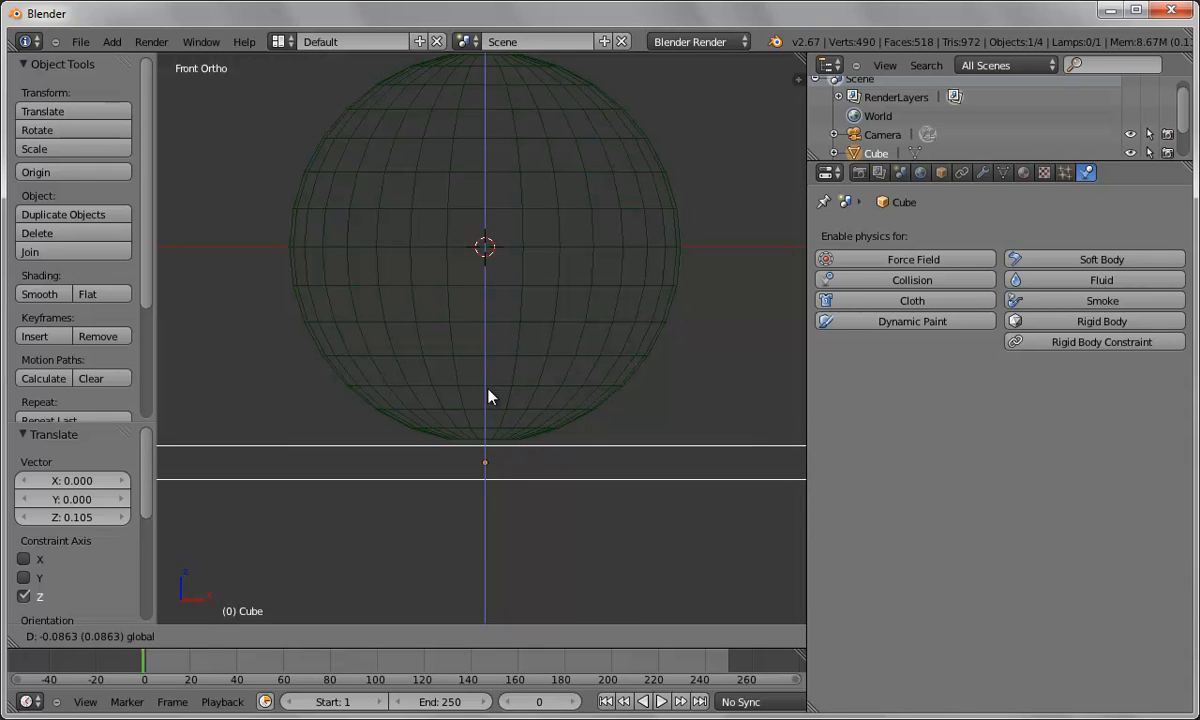
left_click(489, 396)
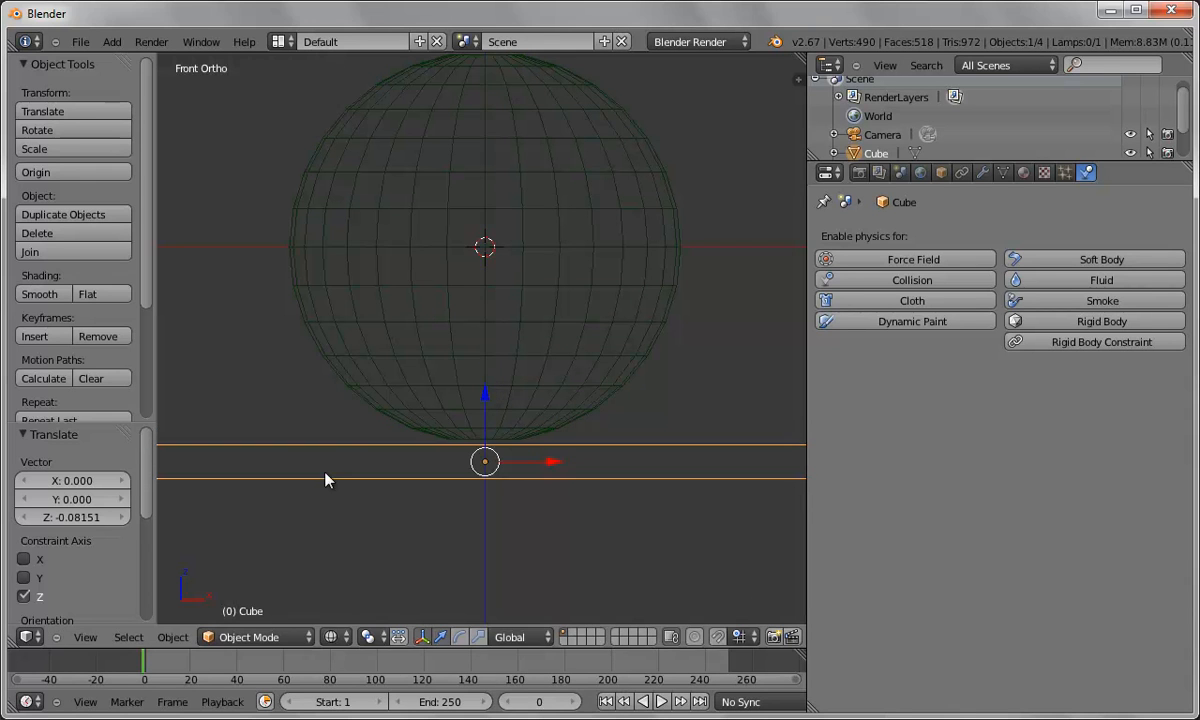
left_click(333, 637)
left_click(352, 577)
Step: Move the sphere about -5.52 units along the X axis toward one end of the plank
scroll(598, 465, "down", 5)
middle_click_drag(596, 459, 628, 498)
right_click(482, 300)
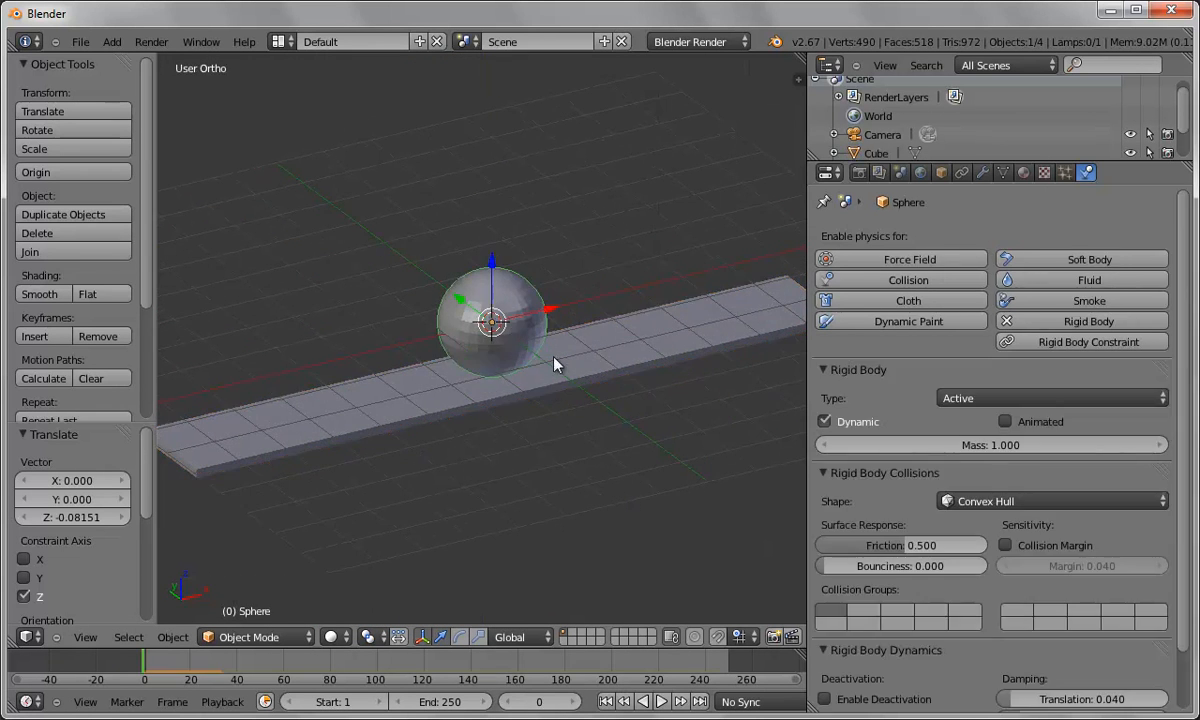
key("g")
key("x")
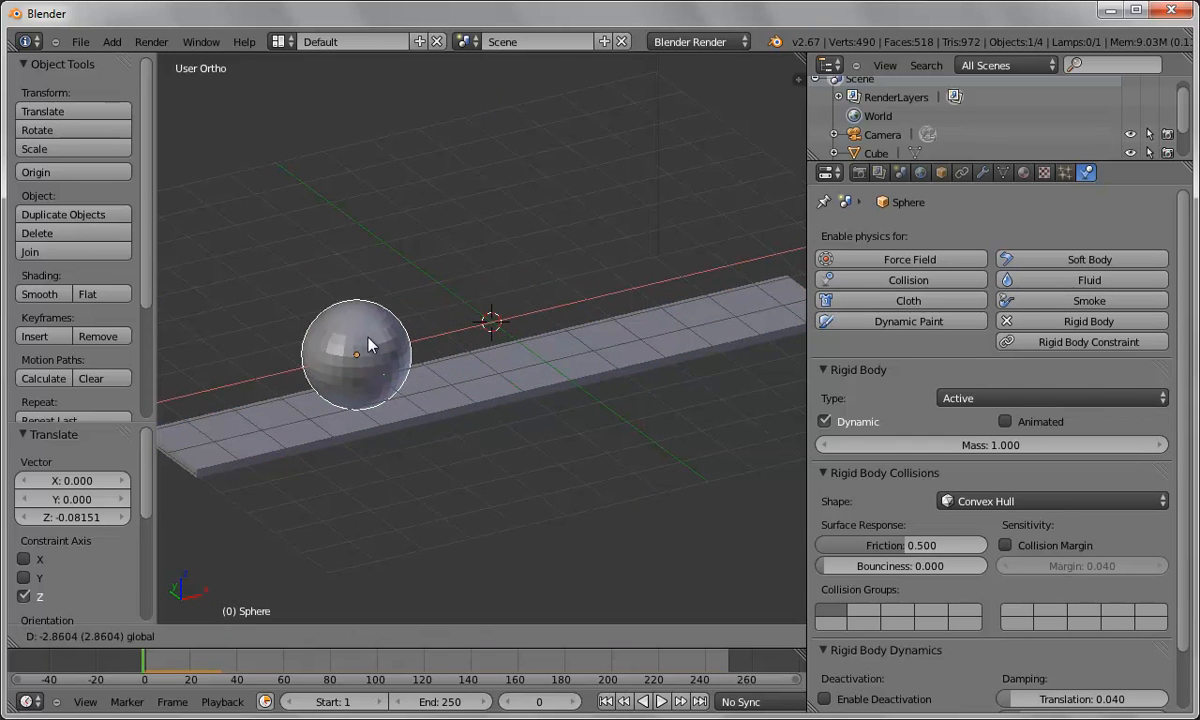
left_click(285, 377)
Step: Enable rigid body physics for the plank
mouse_move(568, 493)
middle_mouse_down()
mouse_move(533, 482)
mouse_move(566, 481)
middle_mouse_up()
right_click(455, 387)
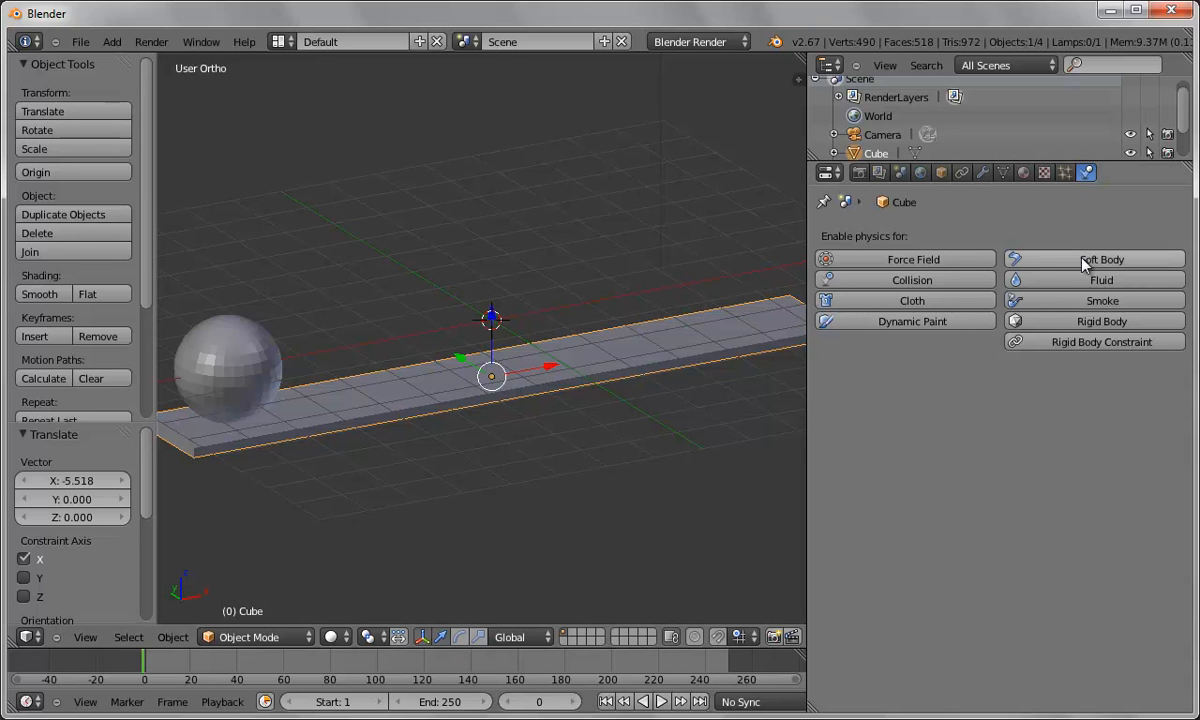
left_click(1037, 322)
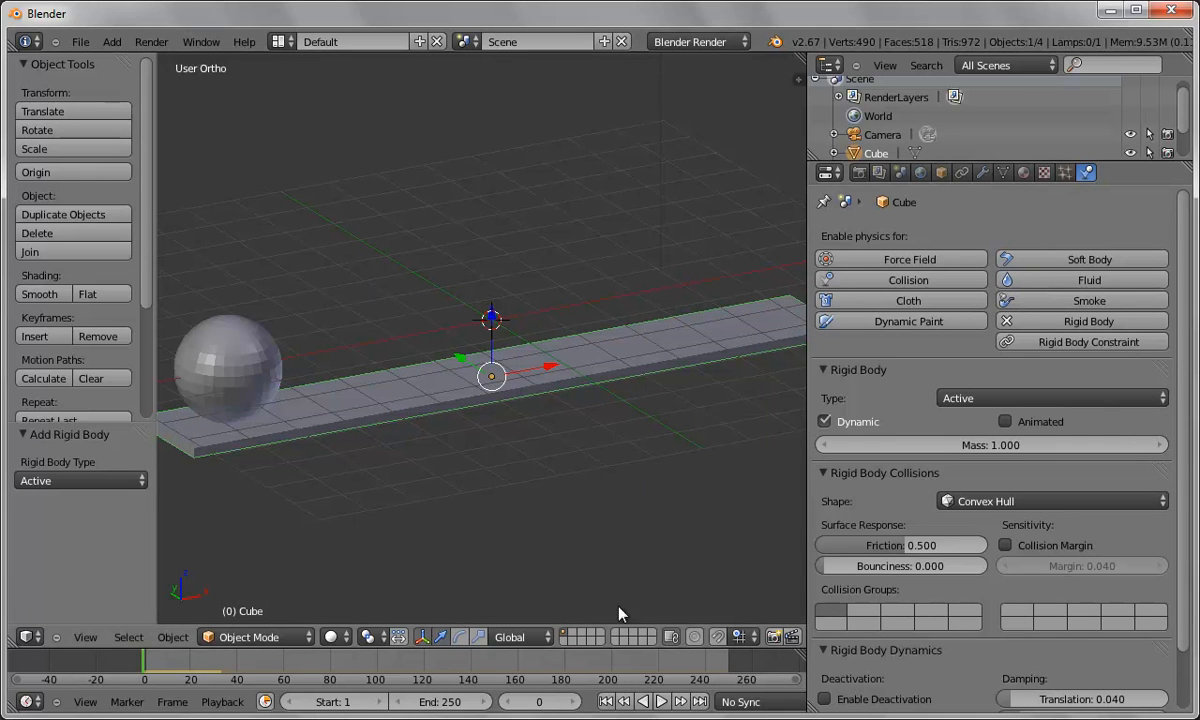
Step: Play the simulation with both the sphere and plank active, stop it and return to the first frame
left_click(659, 702)
left_click(659, 702)
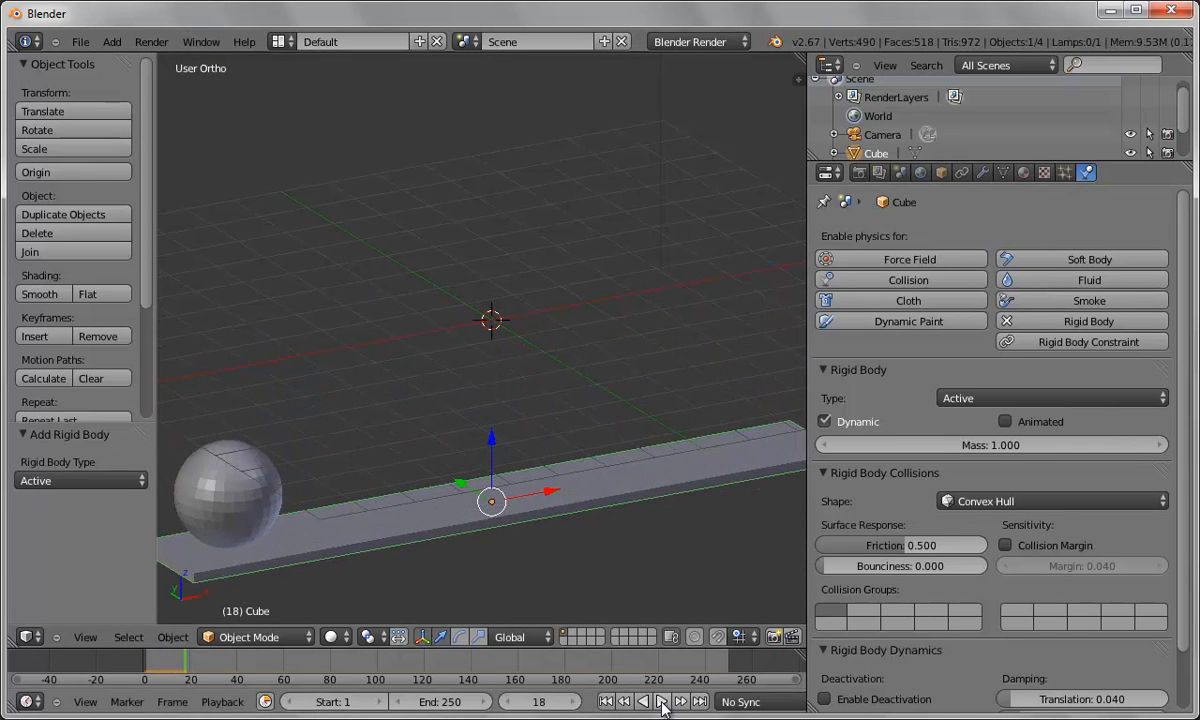
left_click(606, 702)
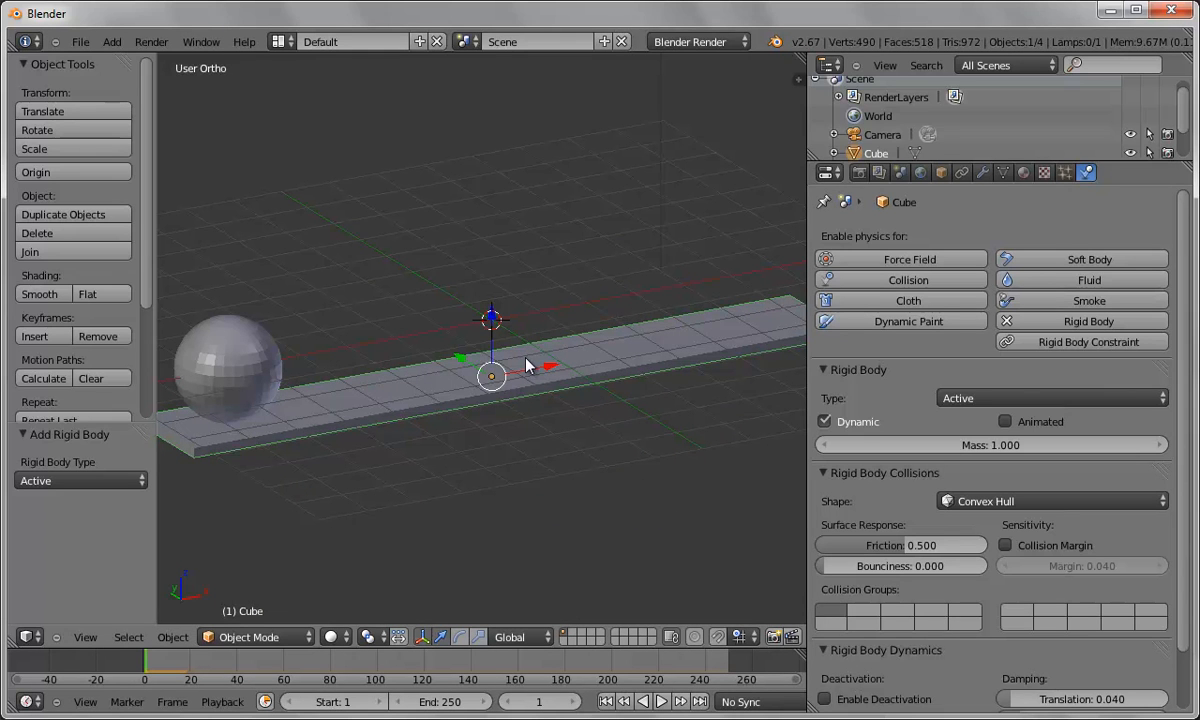
Step: Set the plank's rigid body type to Passive and test the simulation, returning to the first frame
left_click(994, 397)
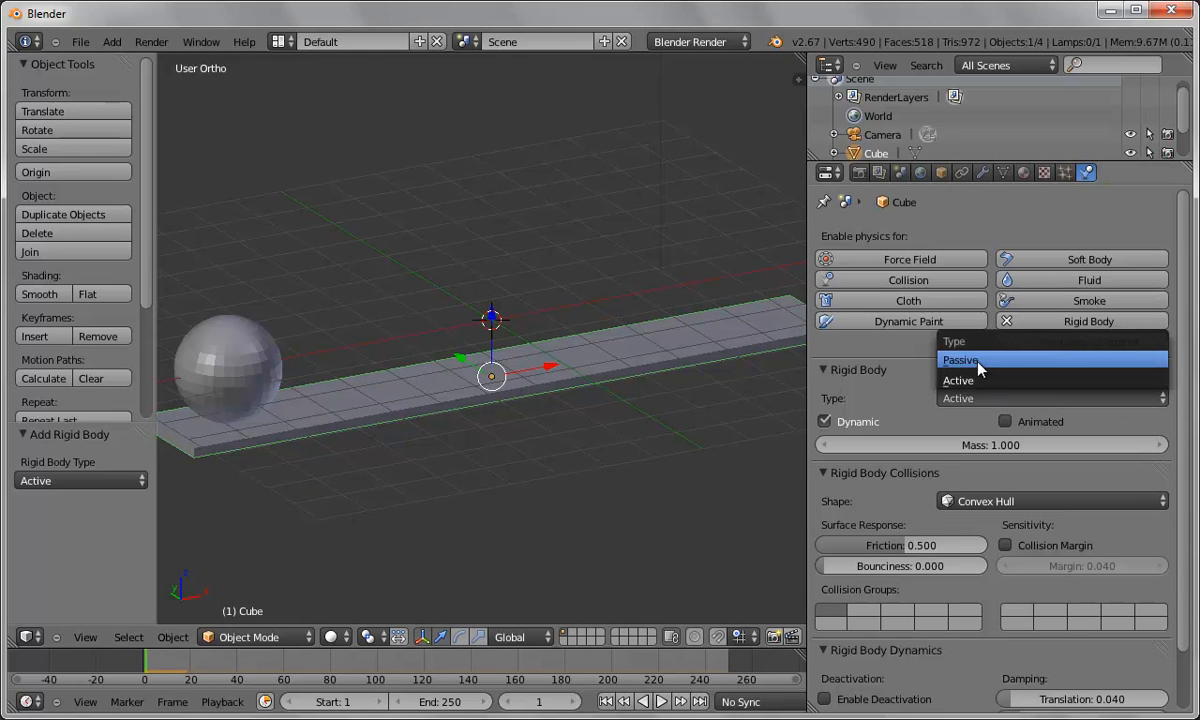
left_click(979, 370)
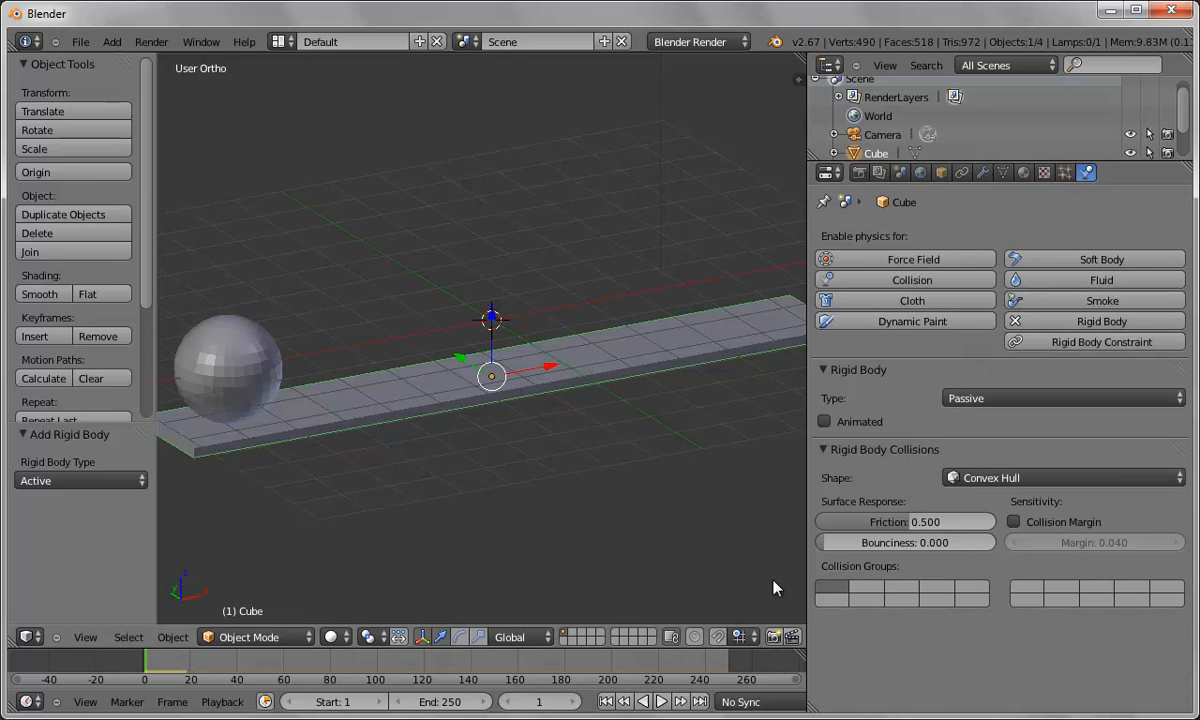
left_click(661, 701)
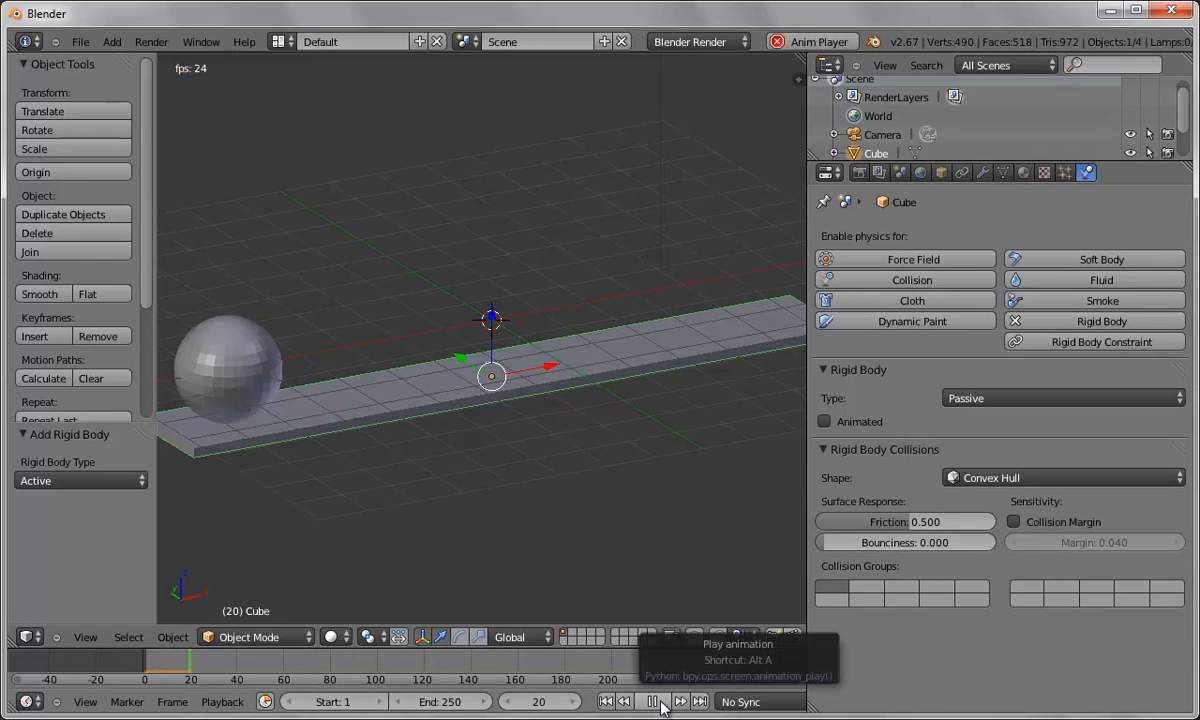
left_click(660, 703)
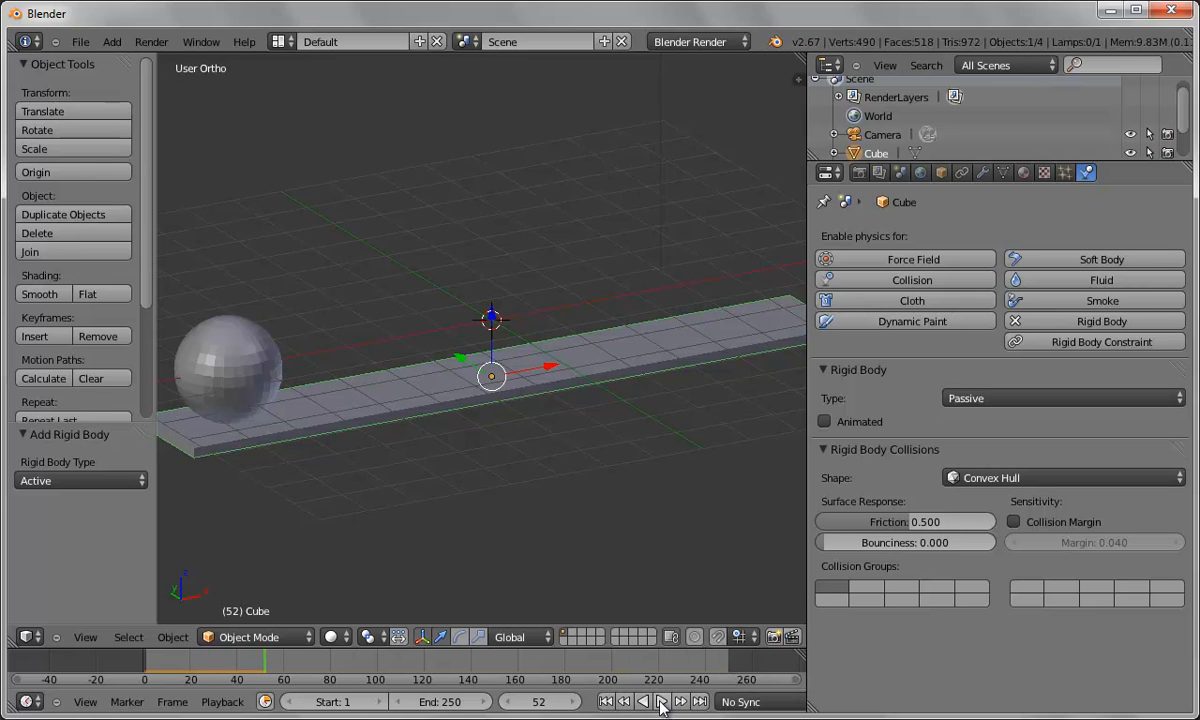
left_click(606, 701)
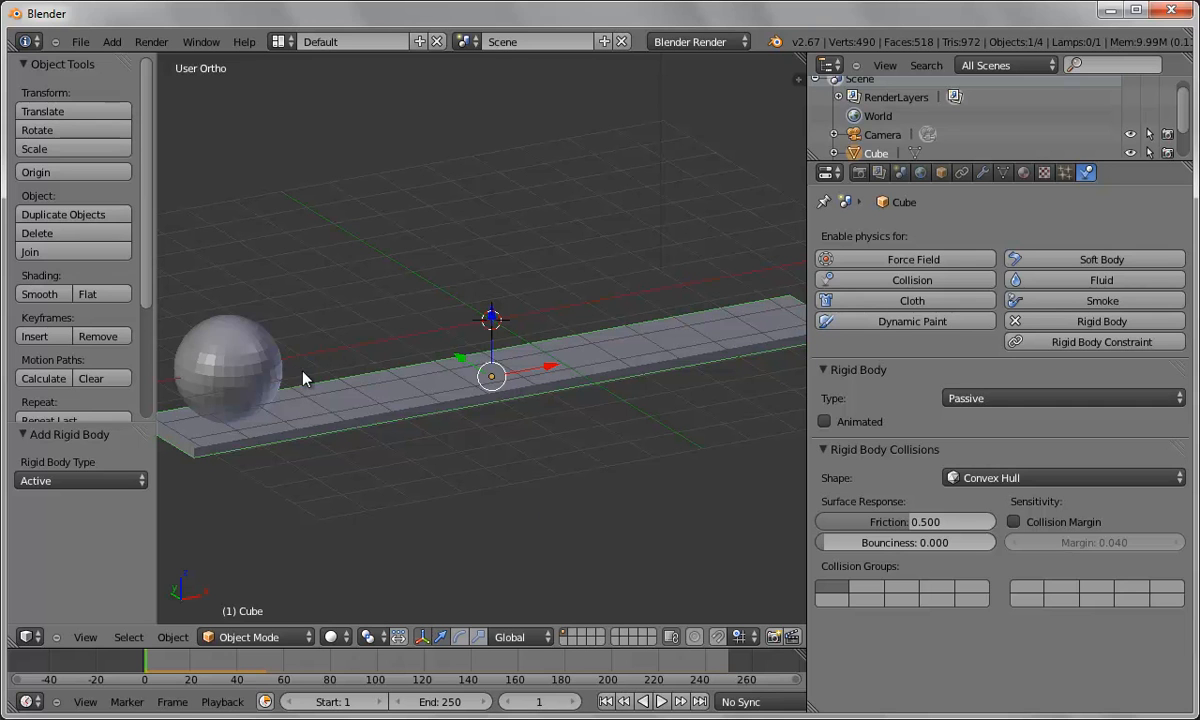
Step: Insert a Location keyframe for the sphere at frame 1
left_click(229, 339)
right_click(226, 363)
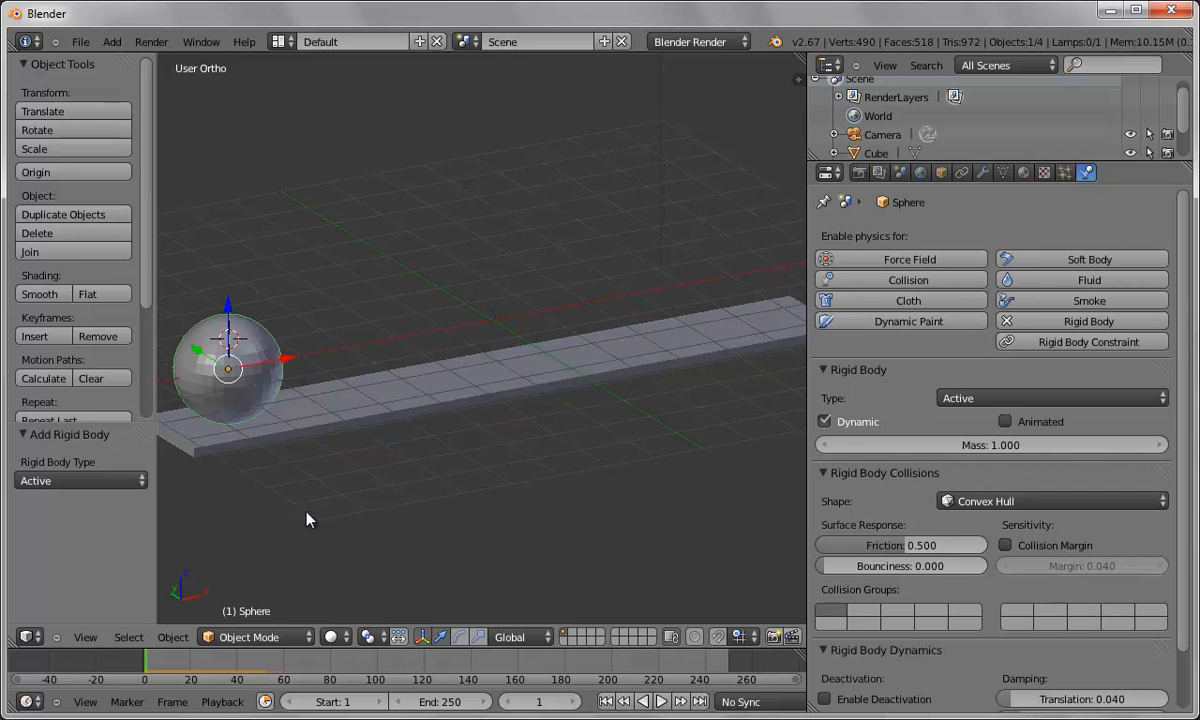
left_click(173, 637)
mouse_move(200, 458)
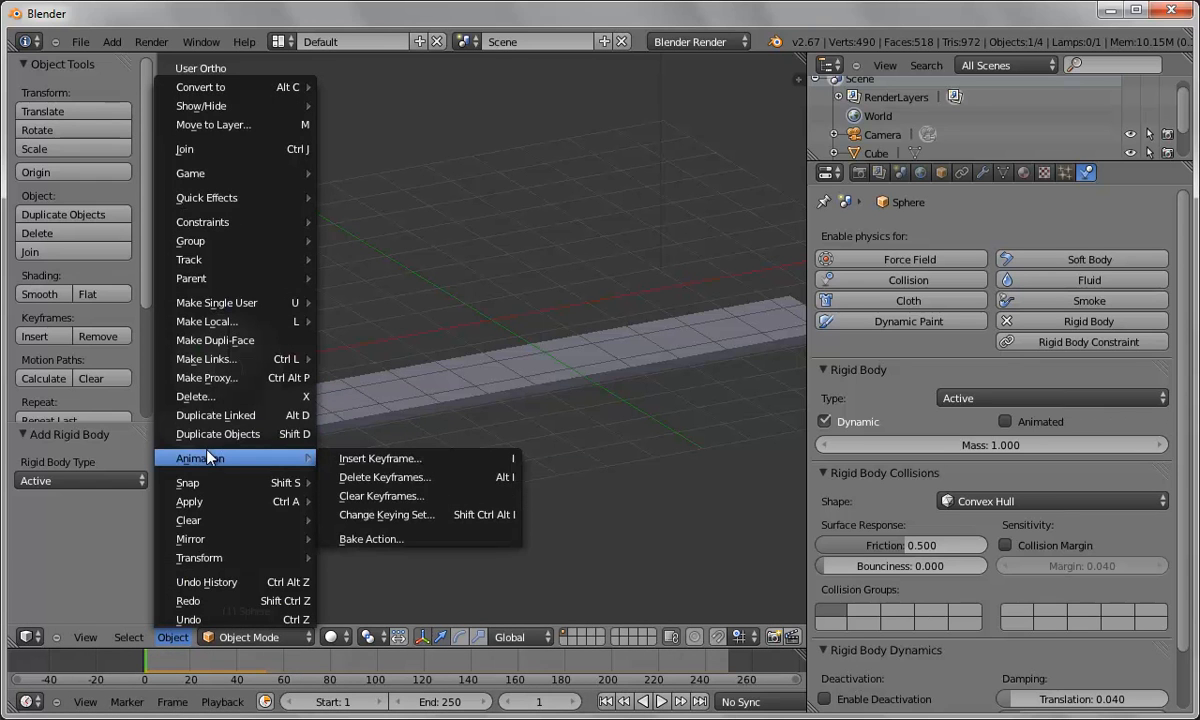
left_click(420, 460)
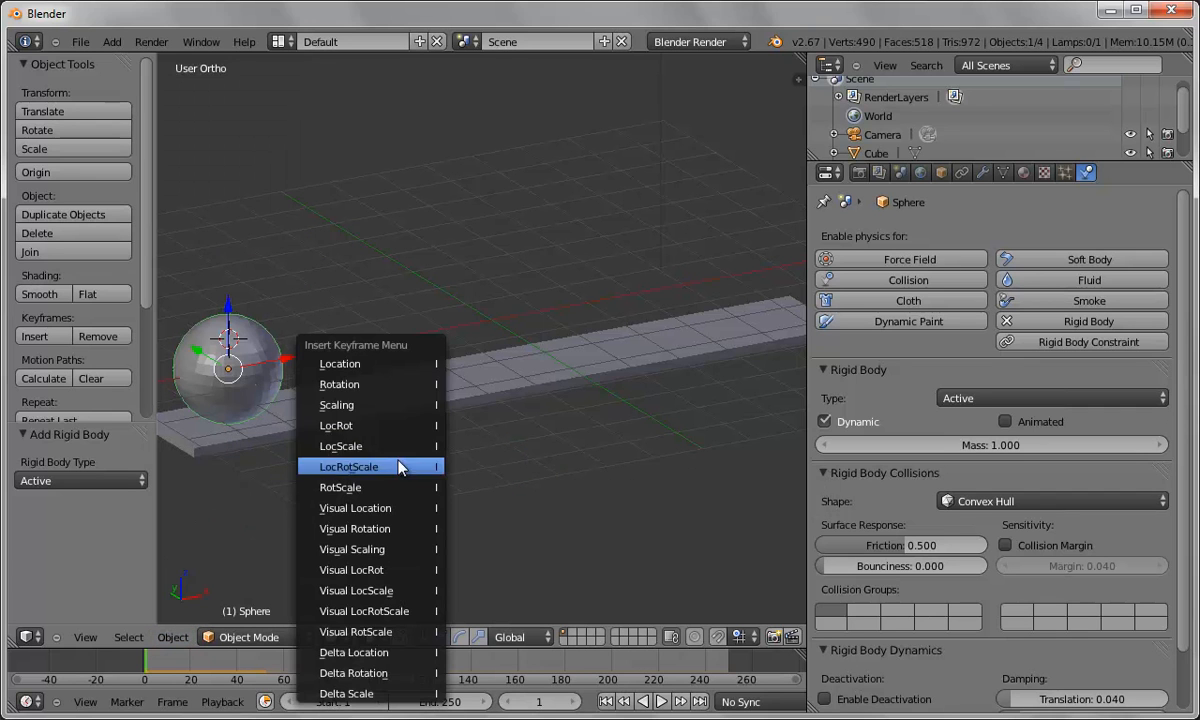
left_click(380, 364)
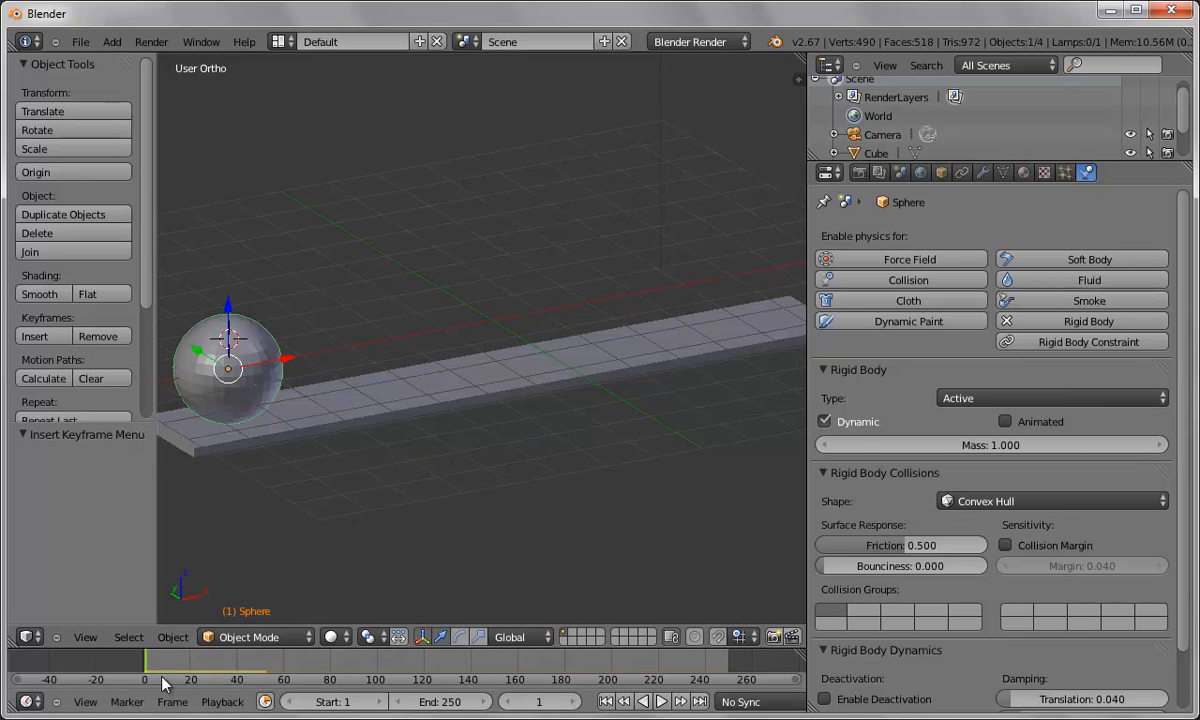
Step: Go to frame 10 and move the sphere about 4.5 units along the X axis over the plank
left_click_drag(146, 668, 171, 668)
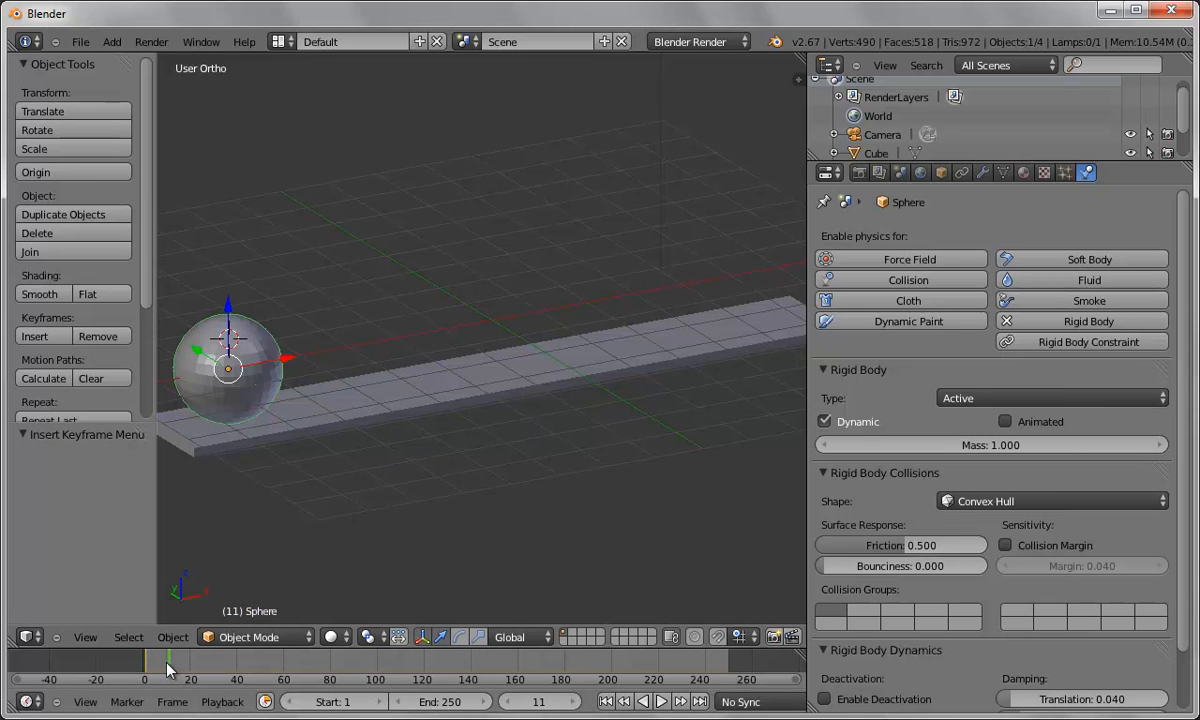
key("Left")
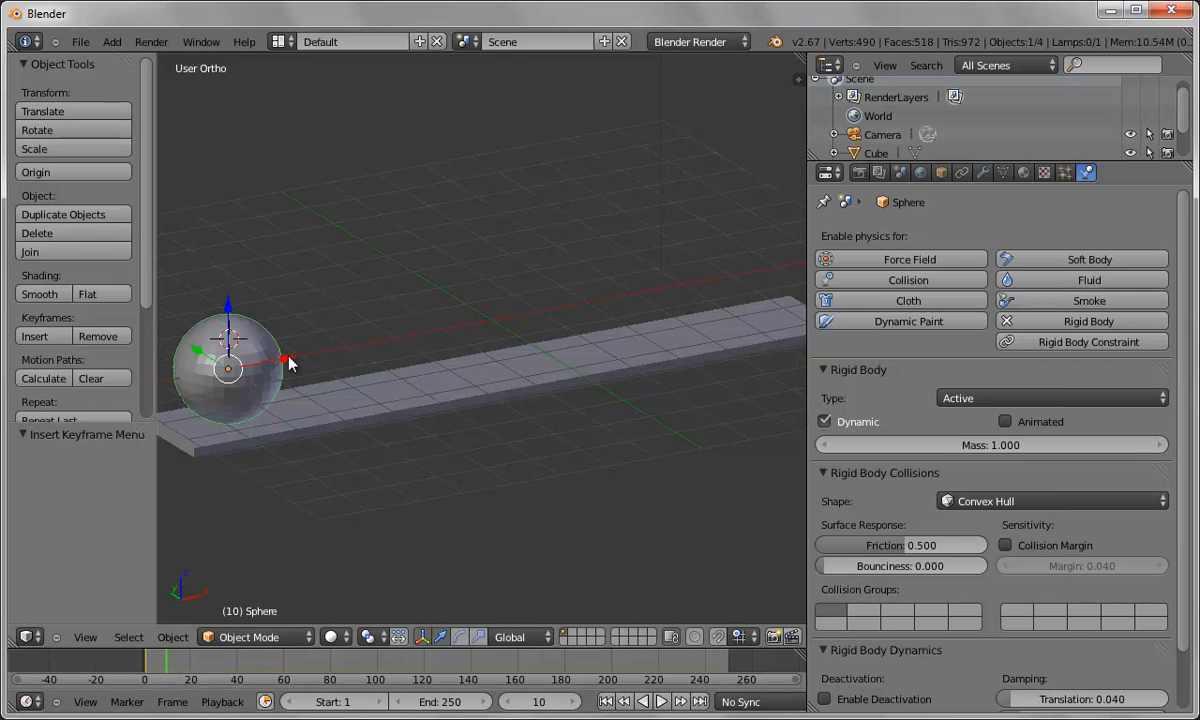
key("g")
key("x")
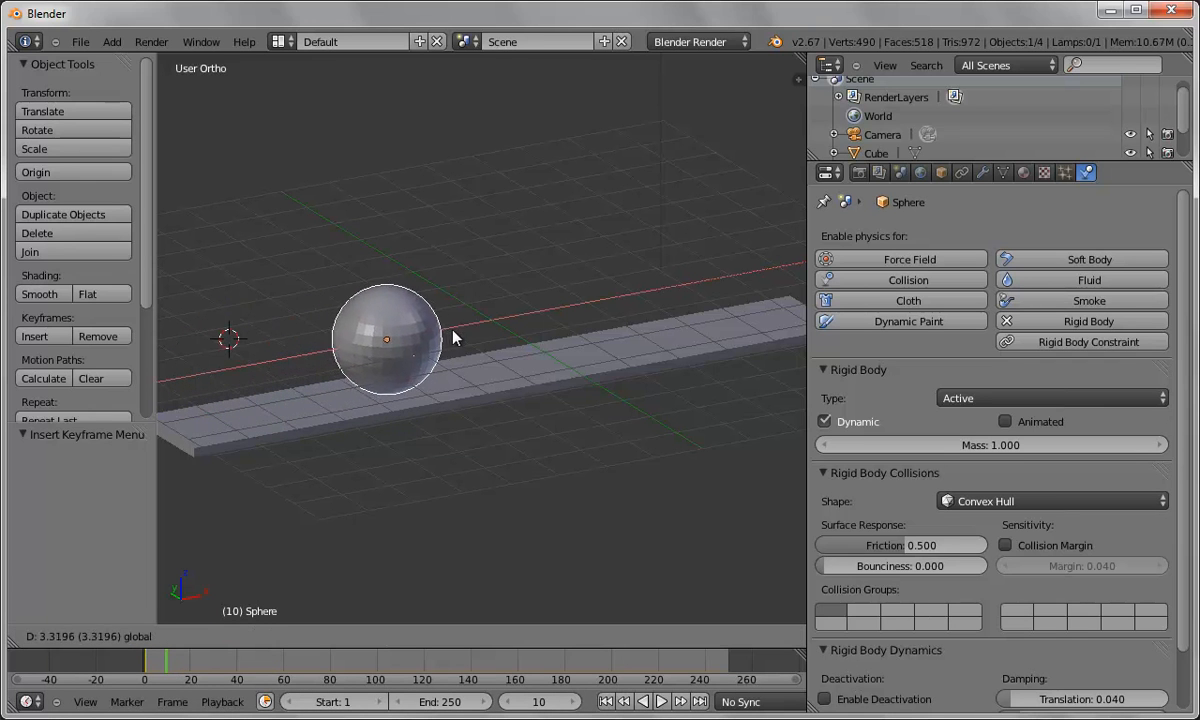
left_click(504, 324)
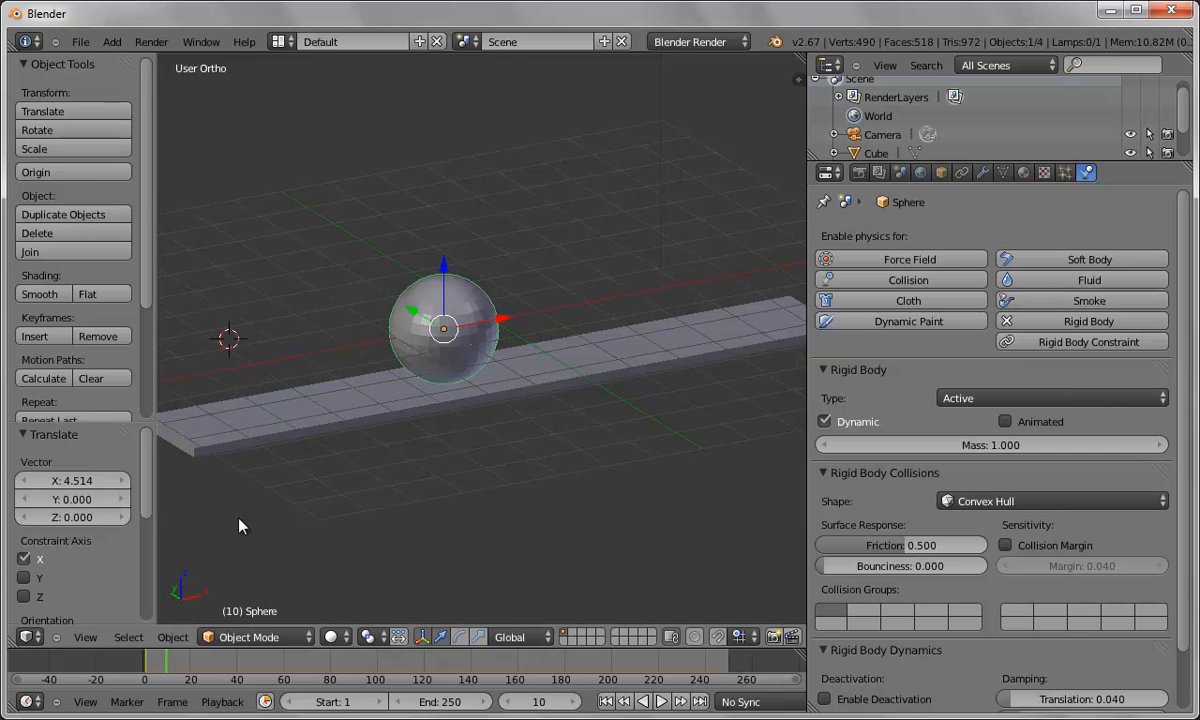
Step: Insert a Location keyframe for the sphere at frame 10
left_click(174, 638)
mouse_move(240, 458)
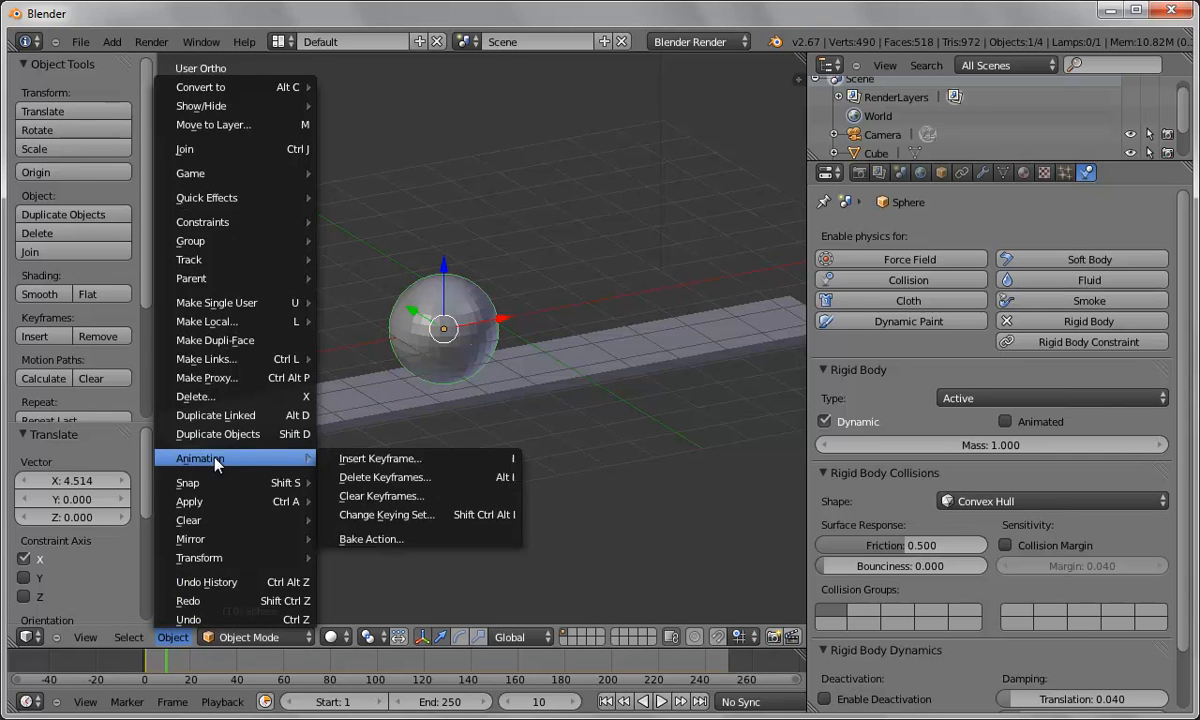
left_click(358, 464)
left_click(297, 340)
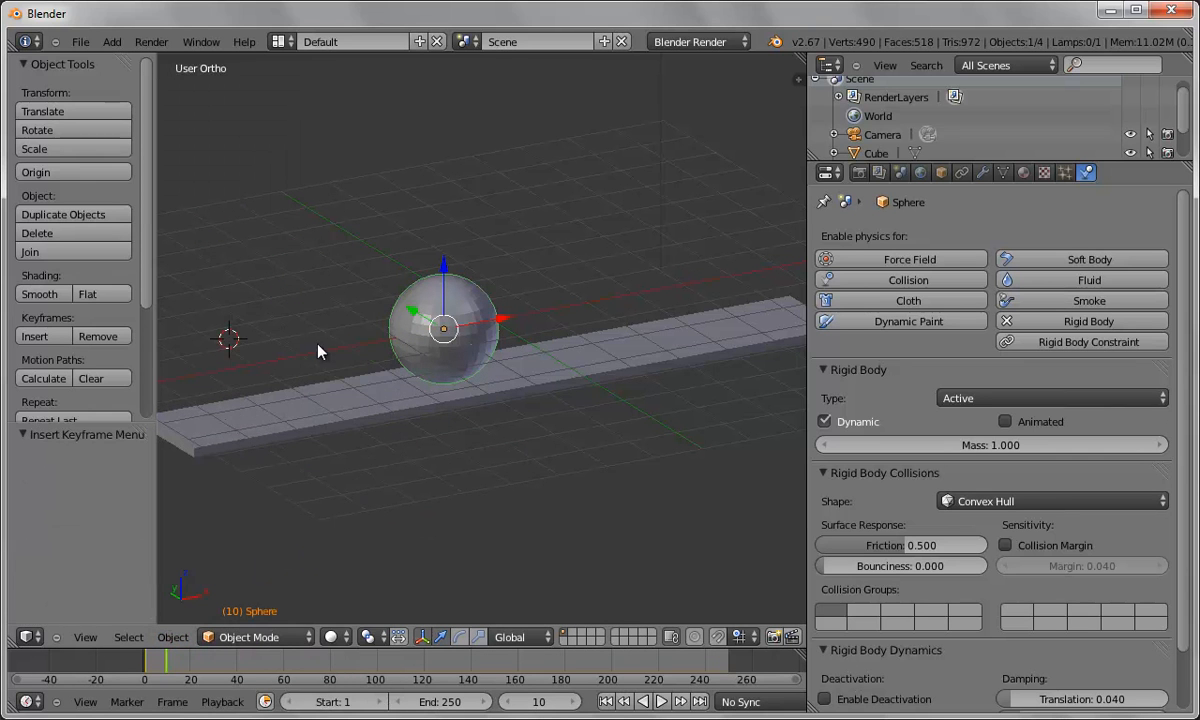
Step: Play the sphere's keyframed motion from the first frame, stop it and return to the start
left_click(605, 701)
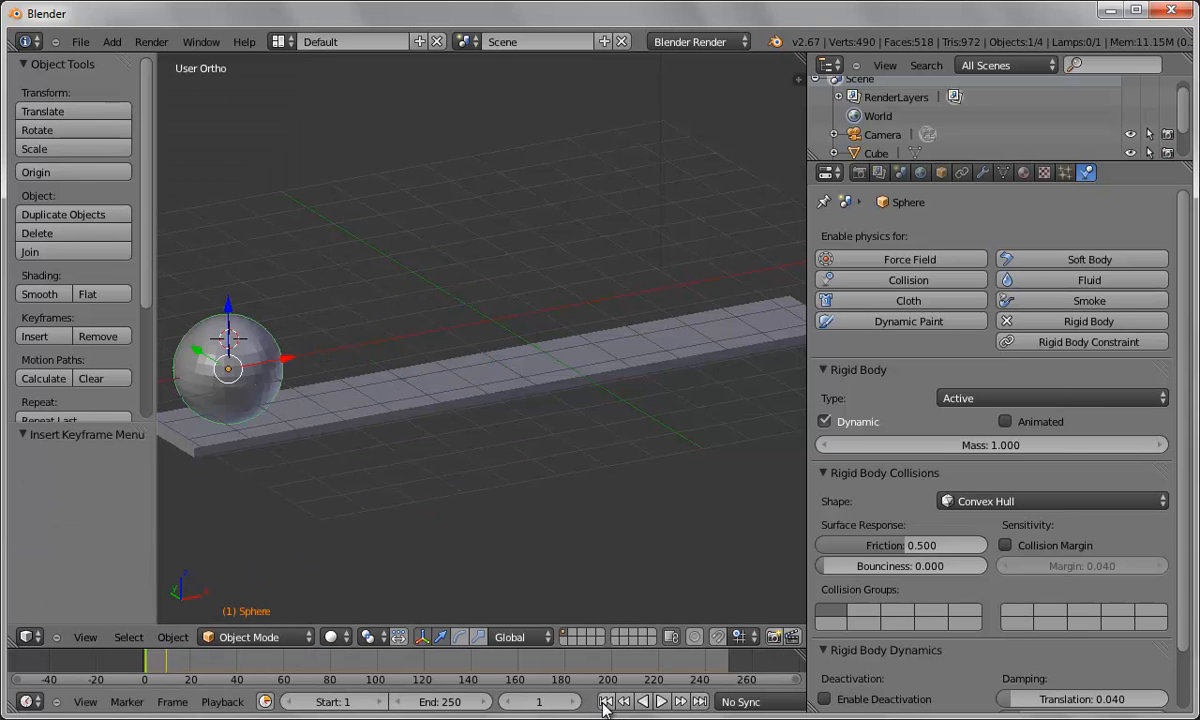
left_click(662, 701)
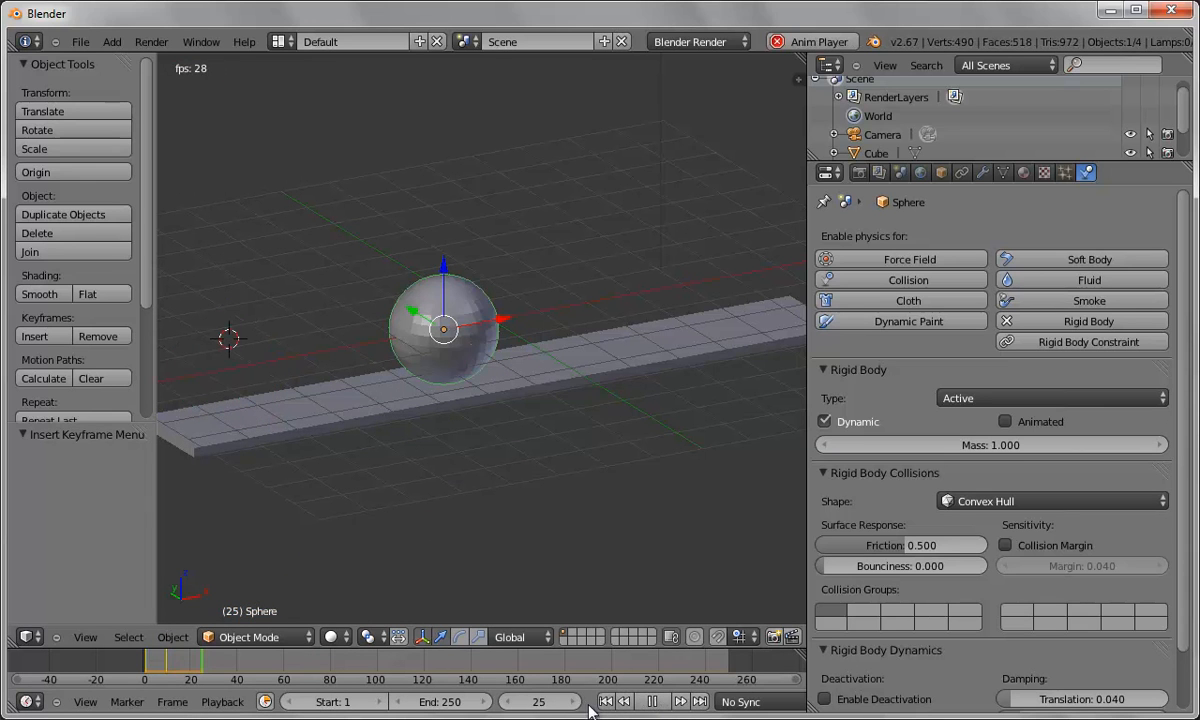
left_click(605, 703)
left_click(654, 703)
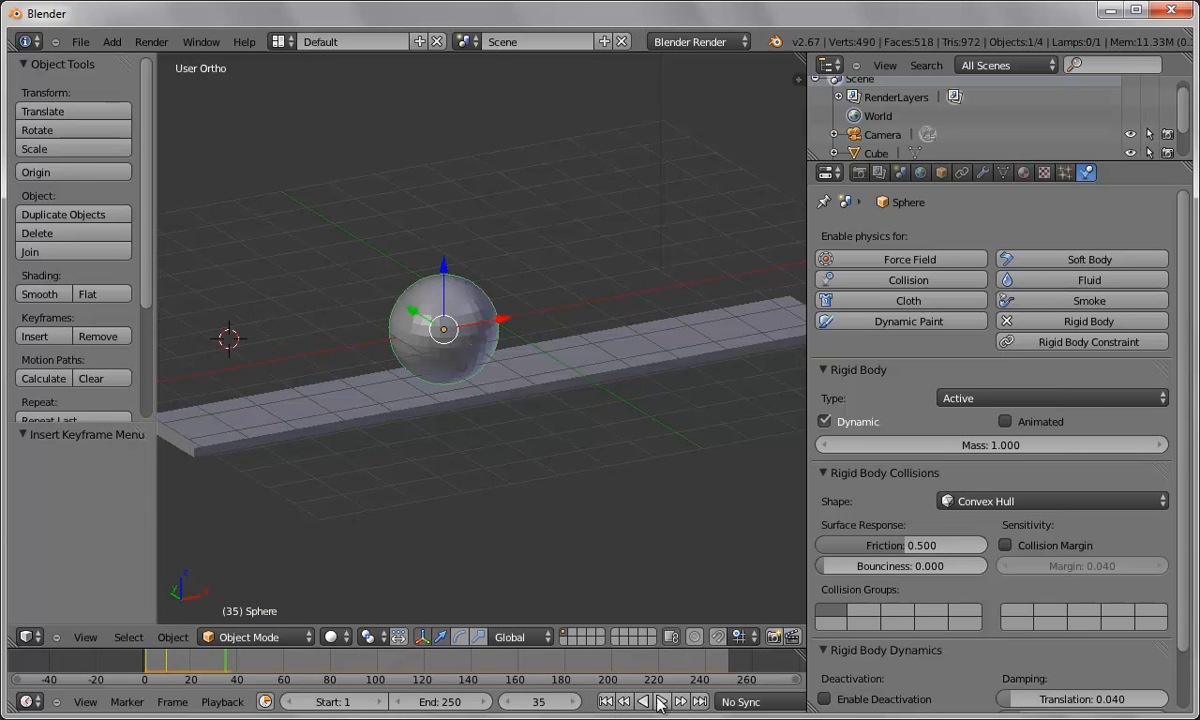
left_click(605, 701)
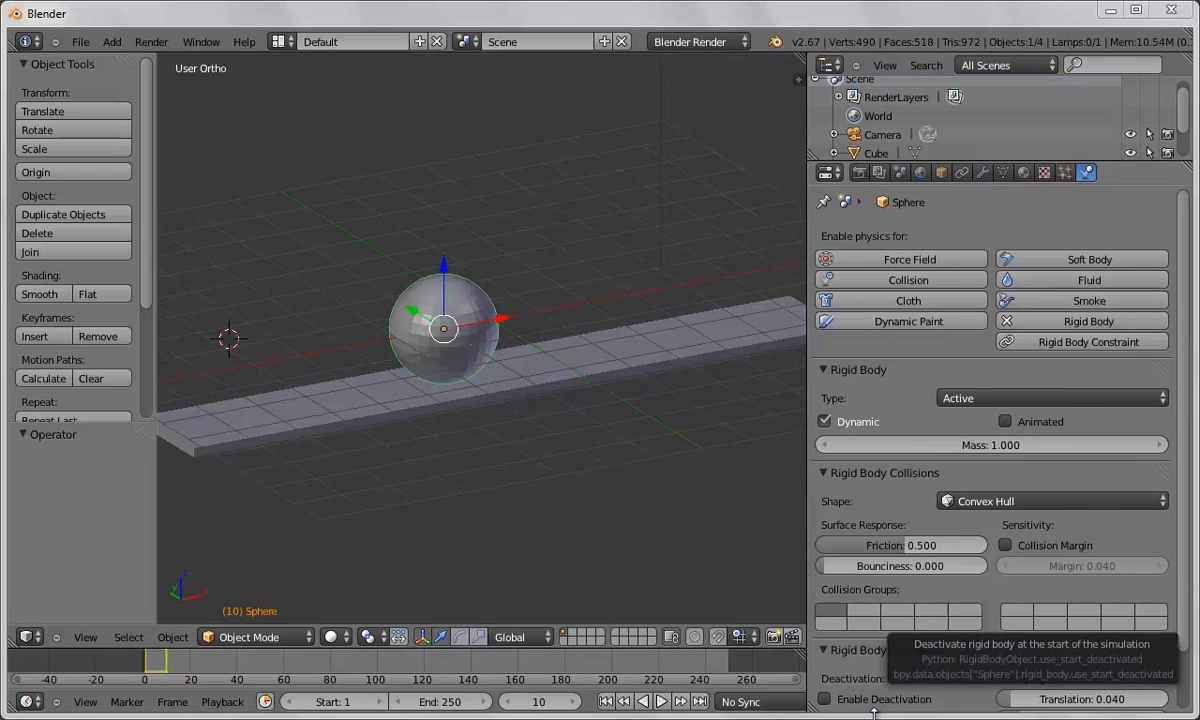
Step: Keyframe the sphere's rigid body Animated option as disabled at frame 9
left_click(315, 498)
key("Left")
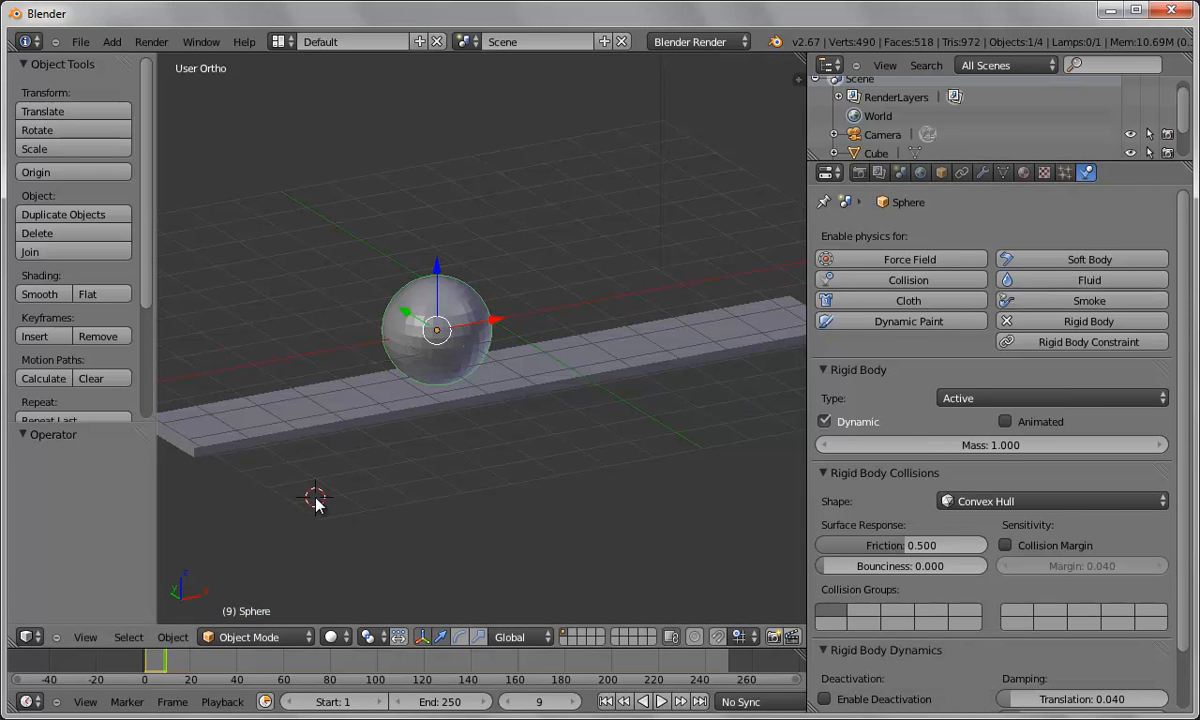
right_click(1016, 424)
left_click(1013, 422)
Step: Enable the sphere's rigid body Animated option at frame 8 and keyframe it
key("Left")
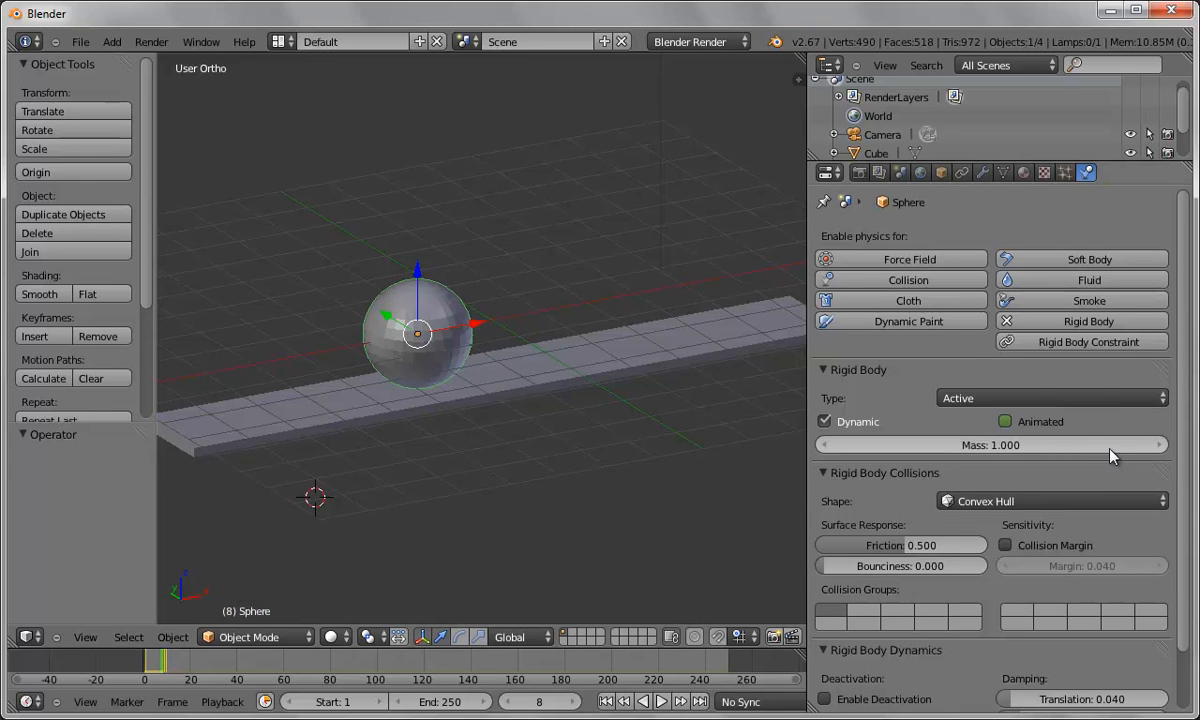
right_click(1008, 424)
left_click(1008, 424)
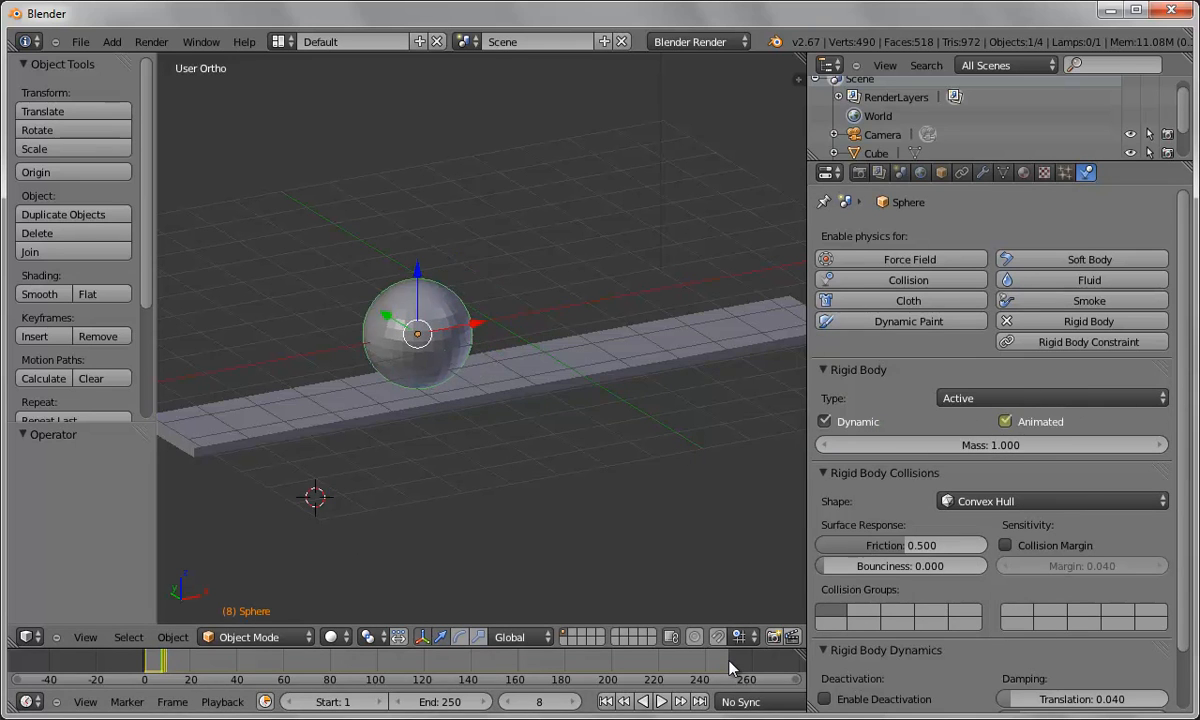
Step: Step backward and forward through the frames up to frame 15 to check the sphere's motion and its Animated keyframes
key("Left")
key("Left")
key("Left")
key("Left")
key("Left")
key("Left")
key("Left")
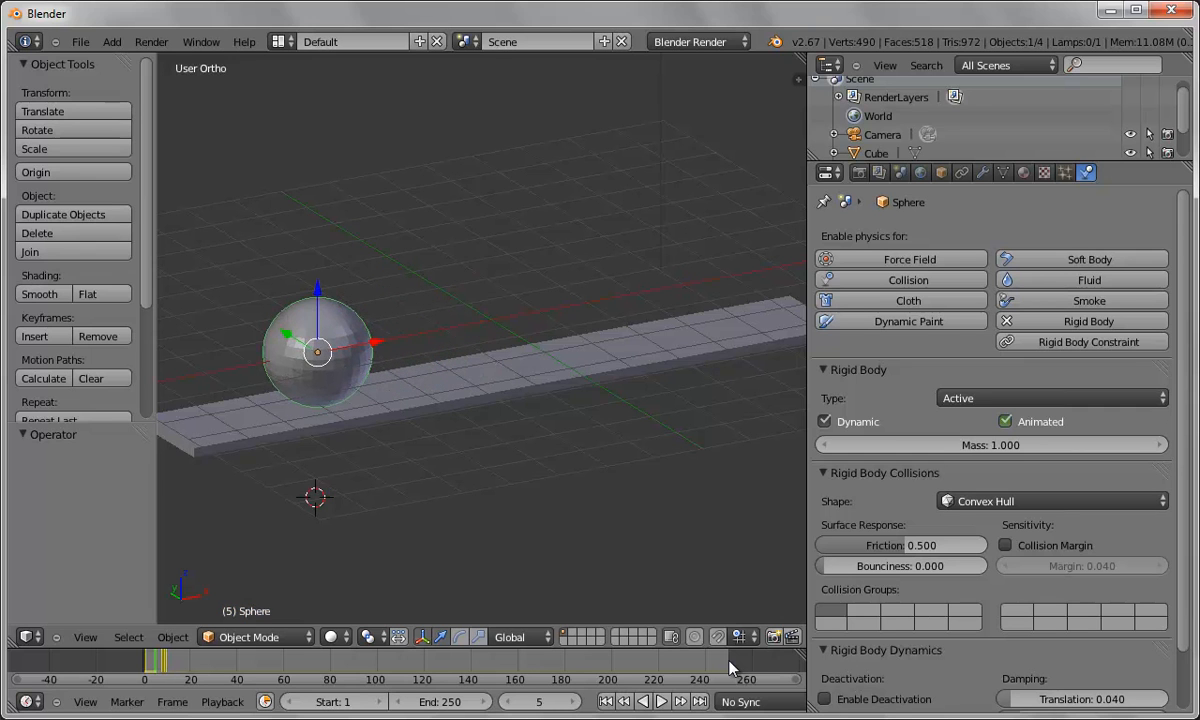
key("Right")
key("Right")
key("Right")
key("Right")
key("Right")
key("Right")
key("Right")
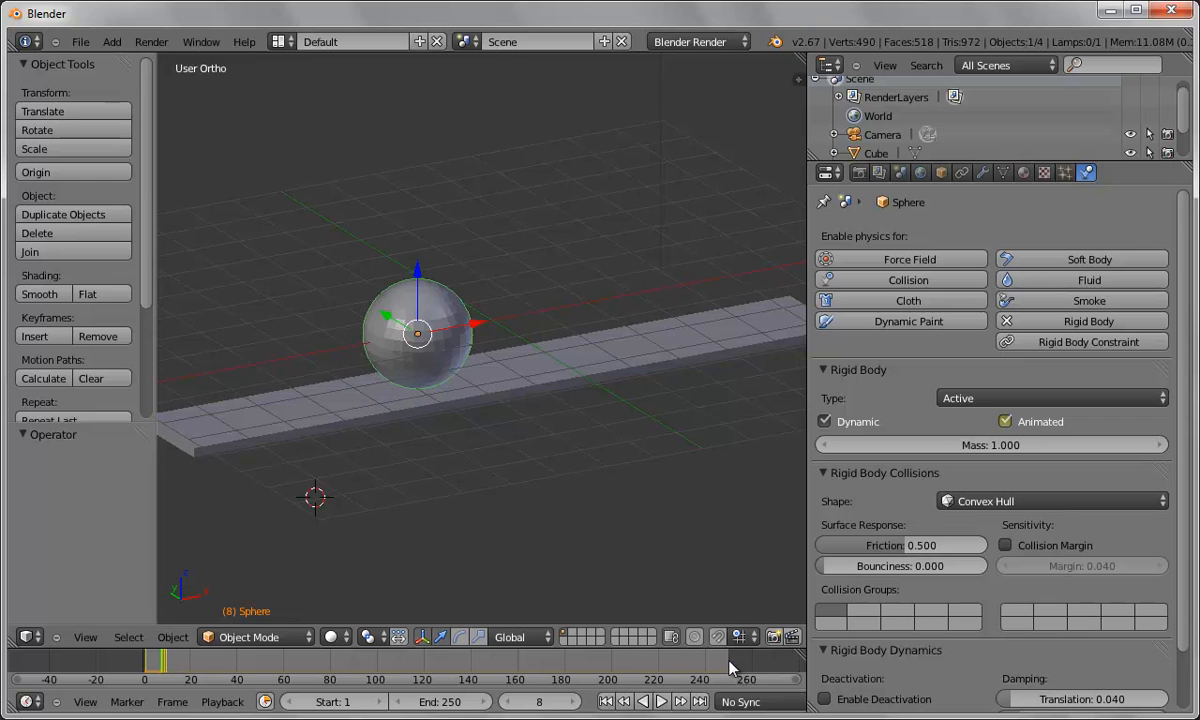
key("Right")
key("Right")
key("Right")
key("Right")
key("Right")
key("Right")
key("Right")
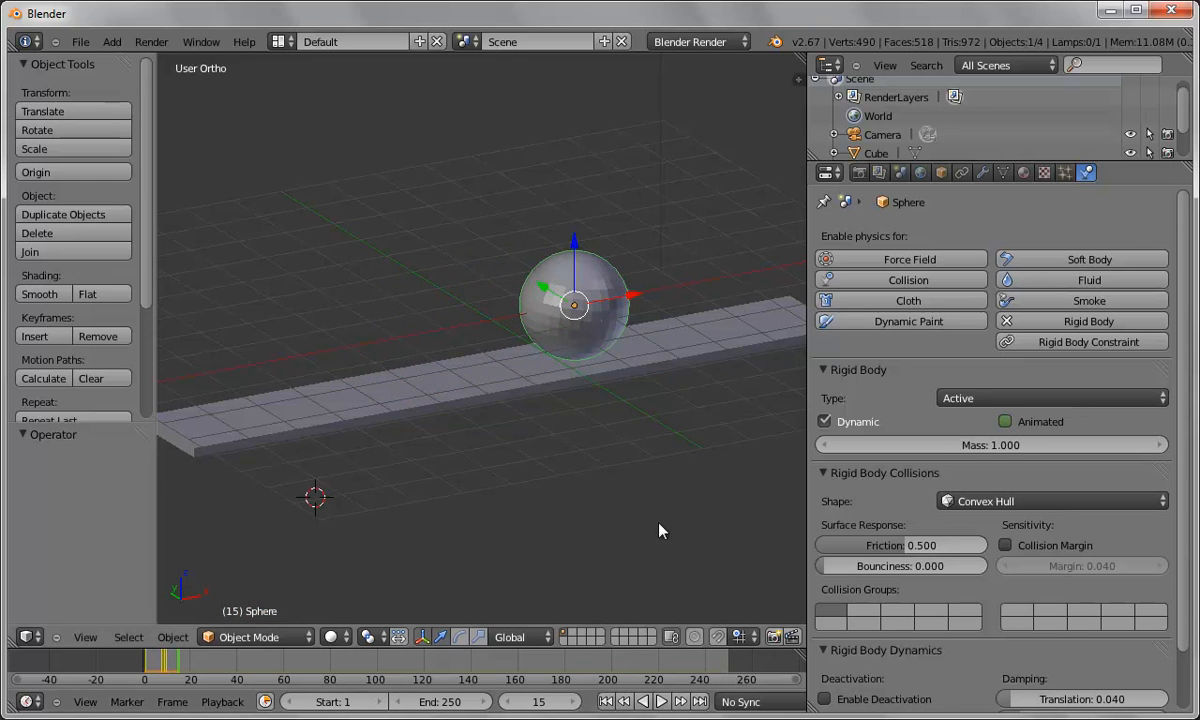
Step: Play the simulation with the keyframed Animated option from the first frame, stop it and return to the start
scroll(600, 474, "down", 2)
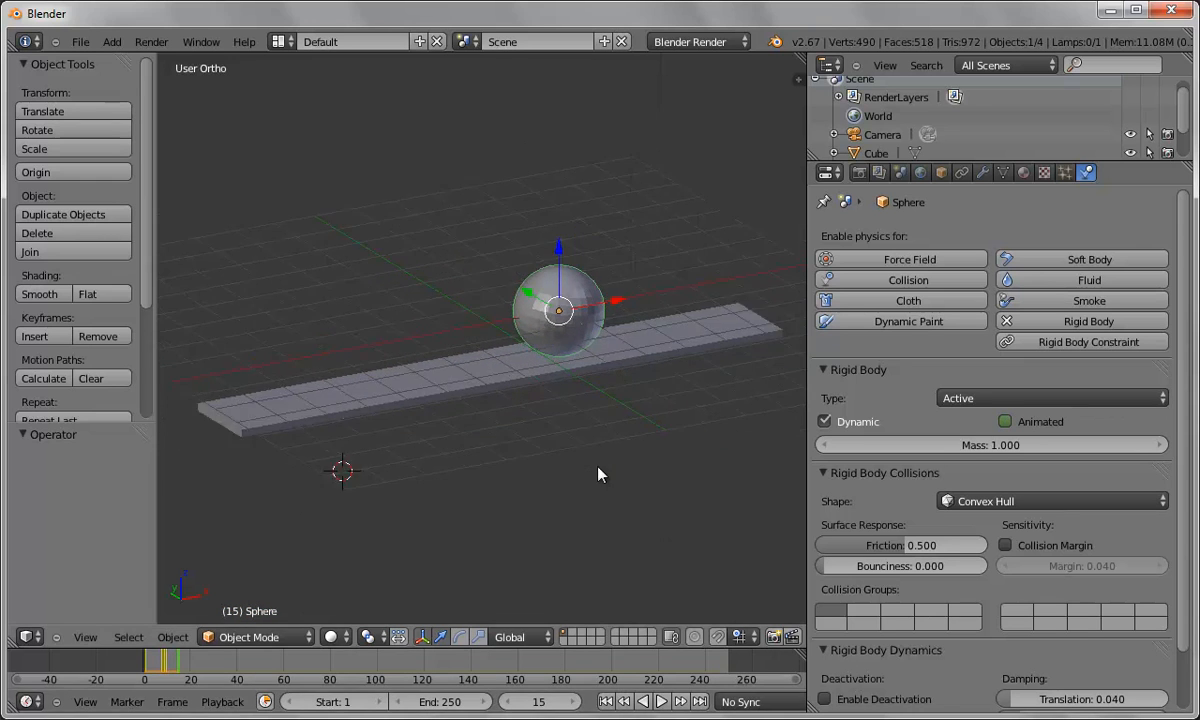
left_click(606, 701)
left_click(661, 702)
left_click(661, 702)
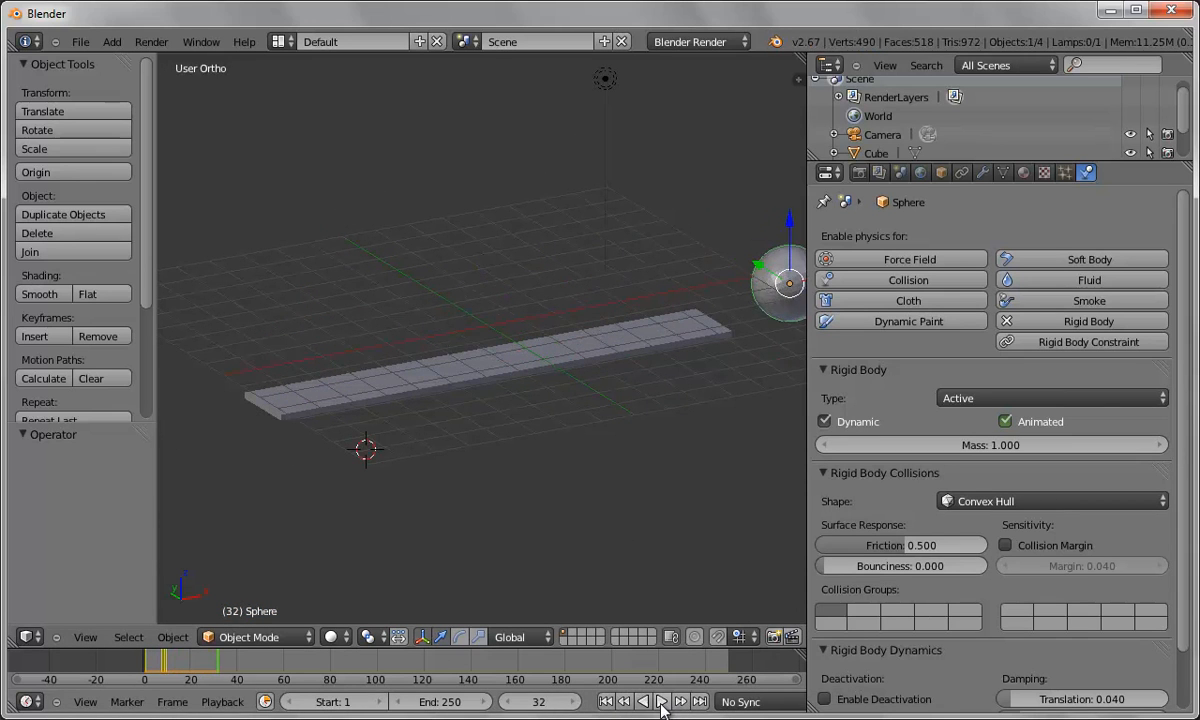
left_click(606, 701)
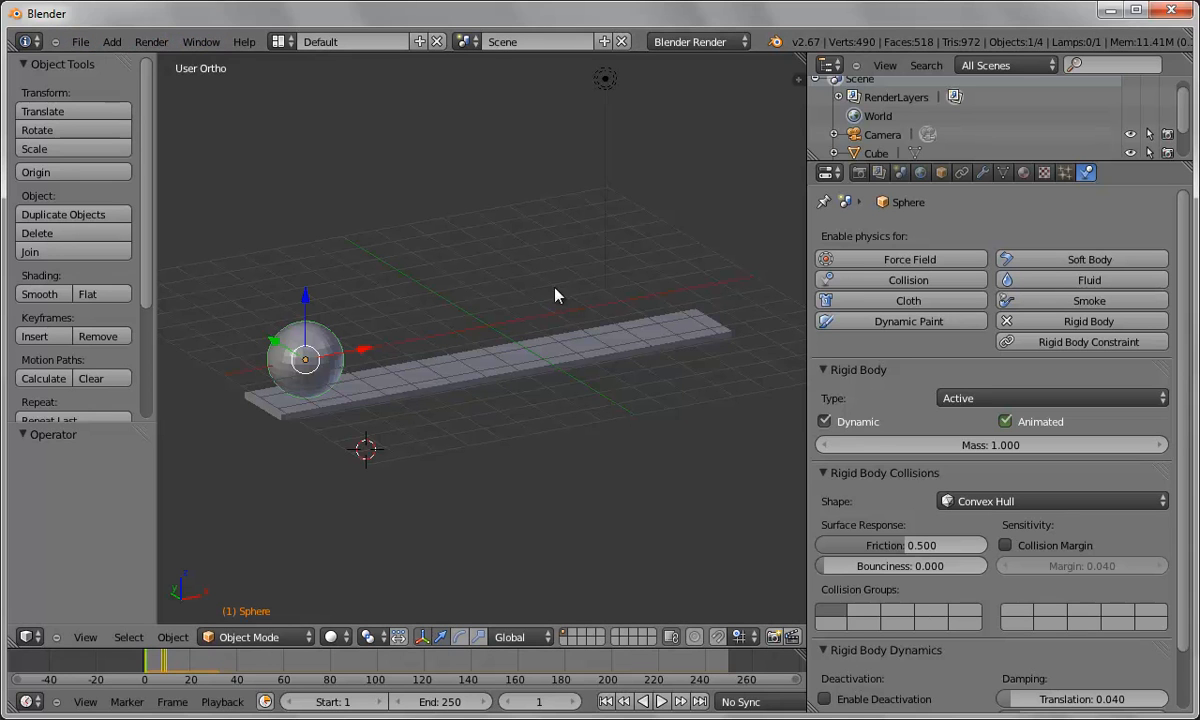
Step: Snap the 3D cursor to the scene centre and add a cylinder mesh there
left_click(172, 637)
mouse_move(210, 482)
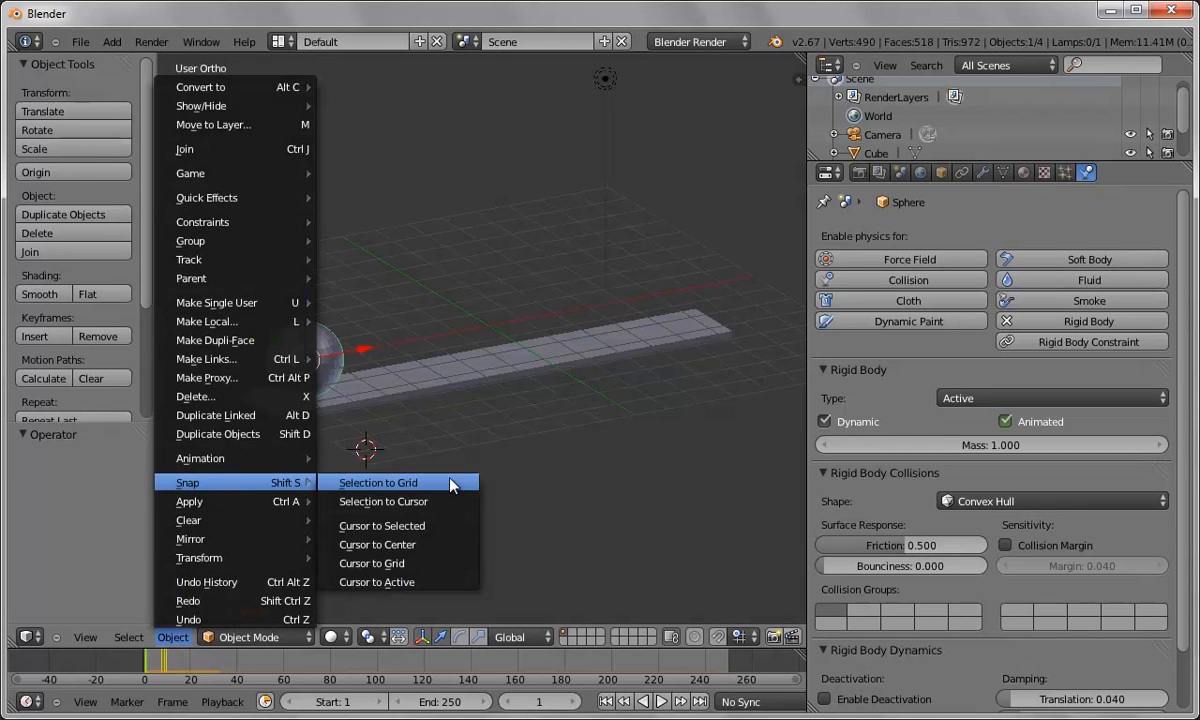
left_click(400, 544)
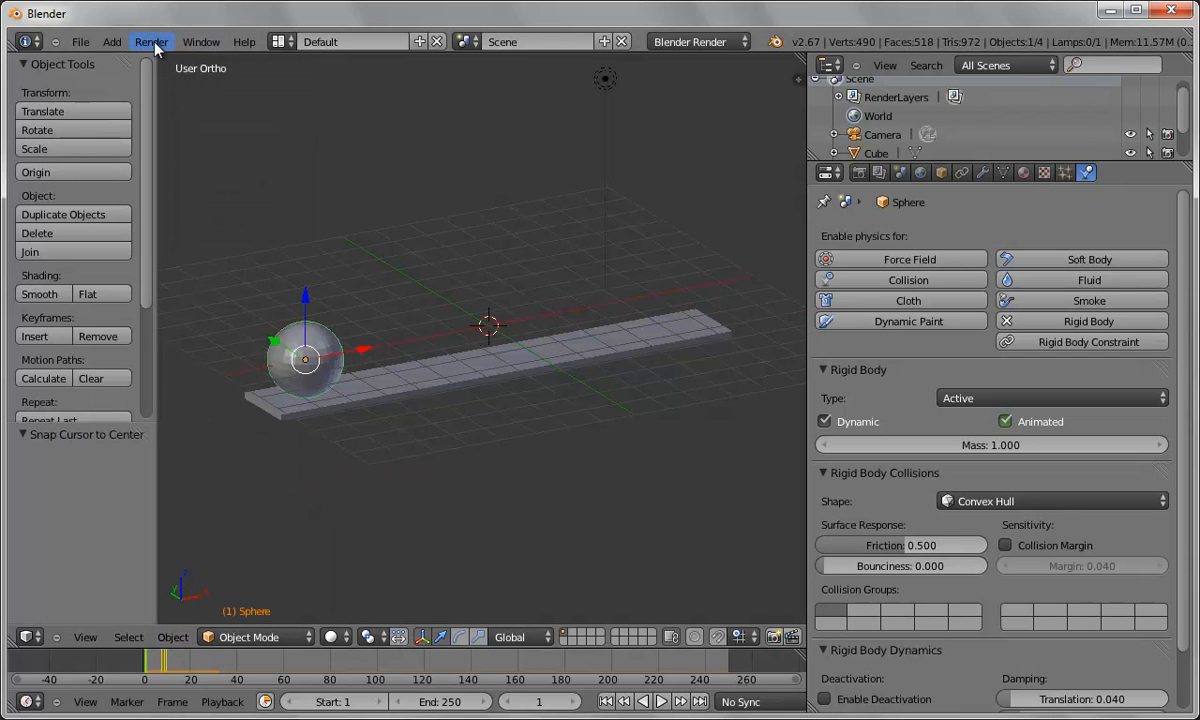
left_click(112, 41)
mouse_move(131, 61)
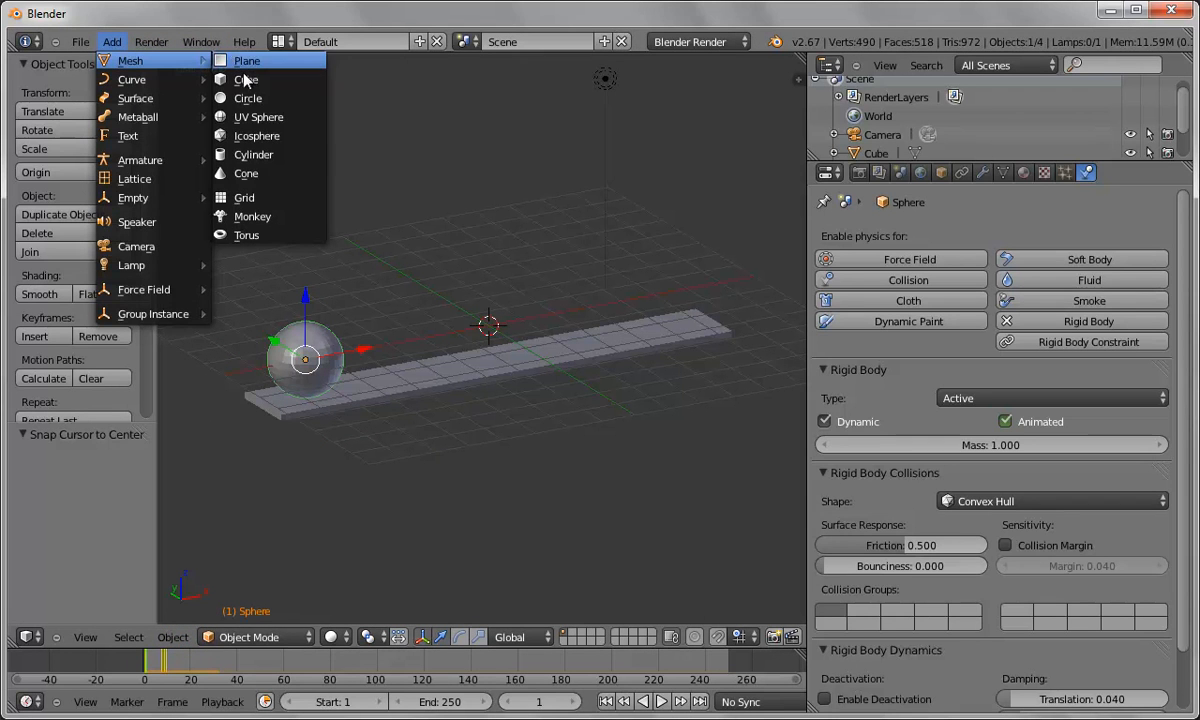
left_click(241, 154)
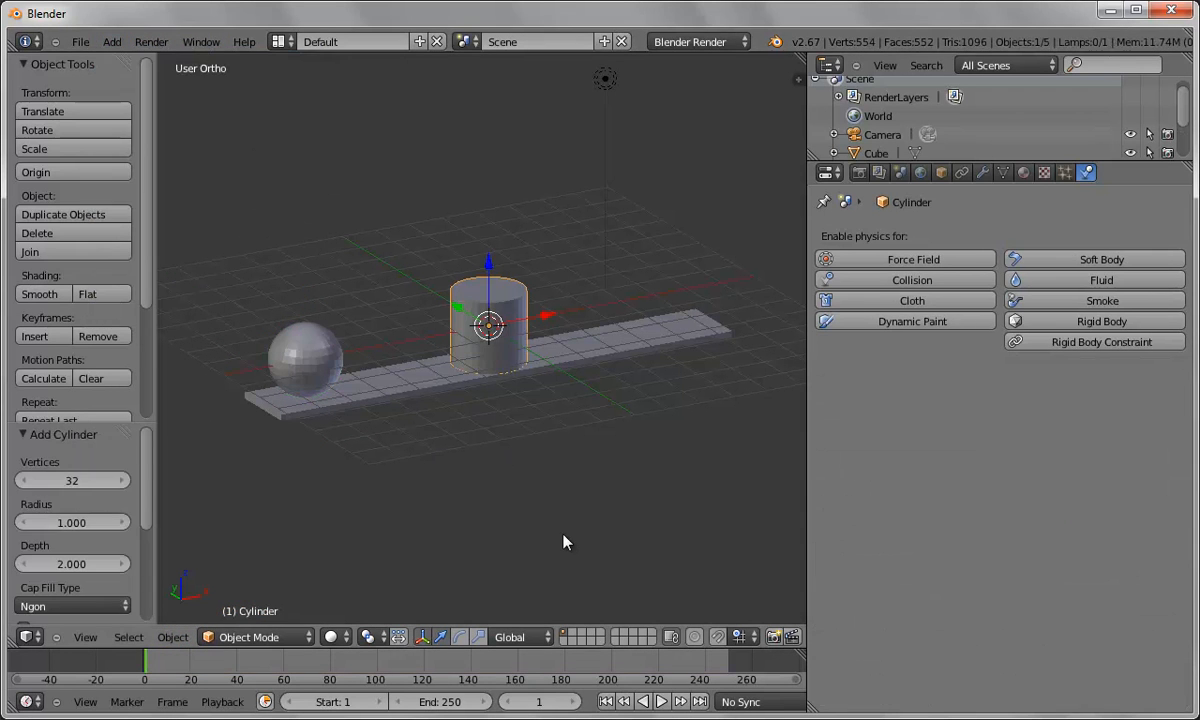
Step: Scale the cylinder down to about 0.28, then stretch it about 3.5 times along Z so it stands on the plank
key("KP_1")
scroll(541, 400, "up", 5)
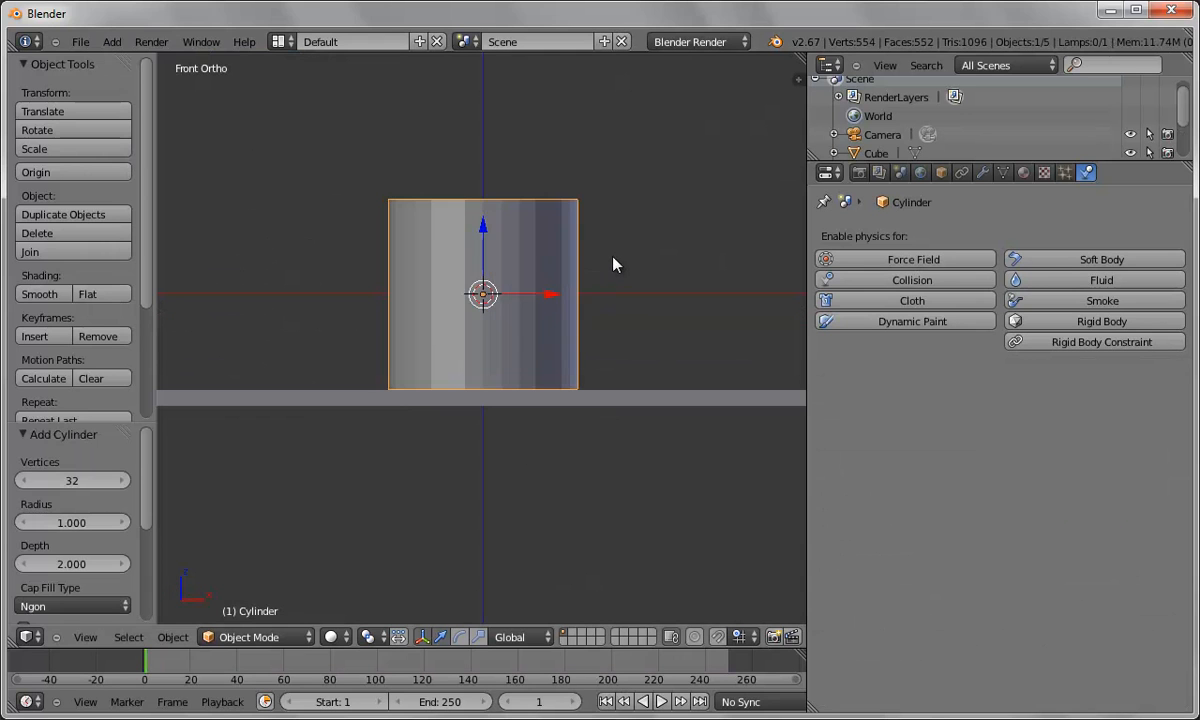
key("s")
left_click(518, 271)
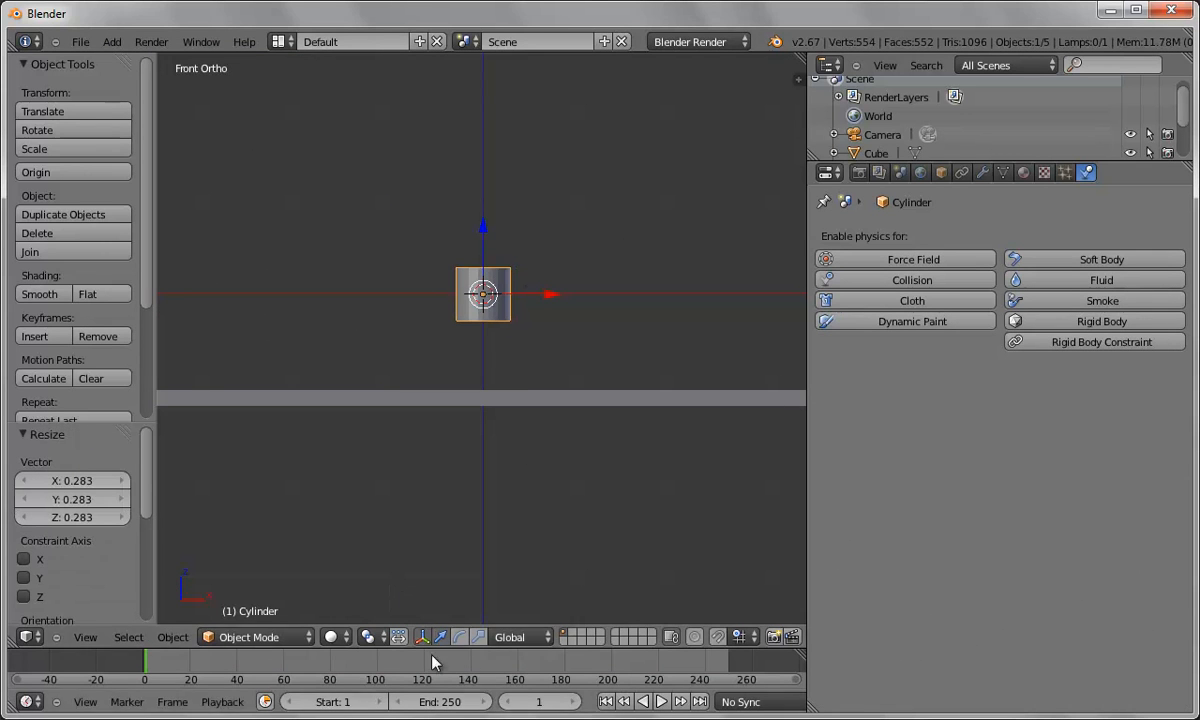
key("s")
key("z")
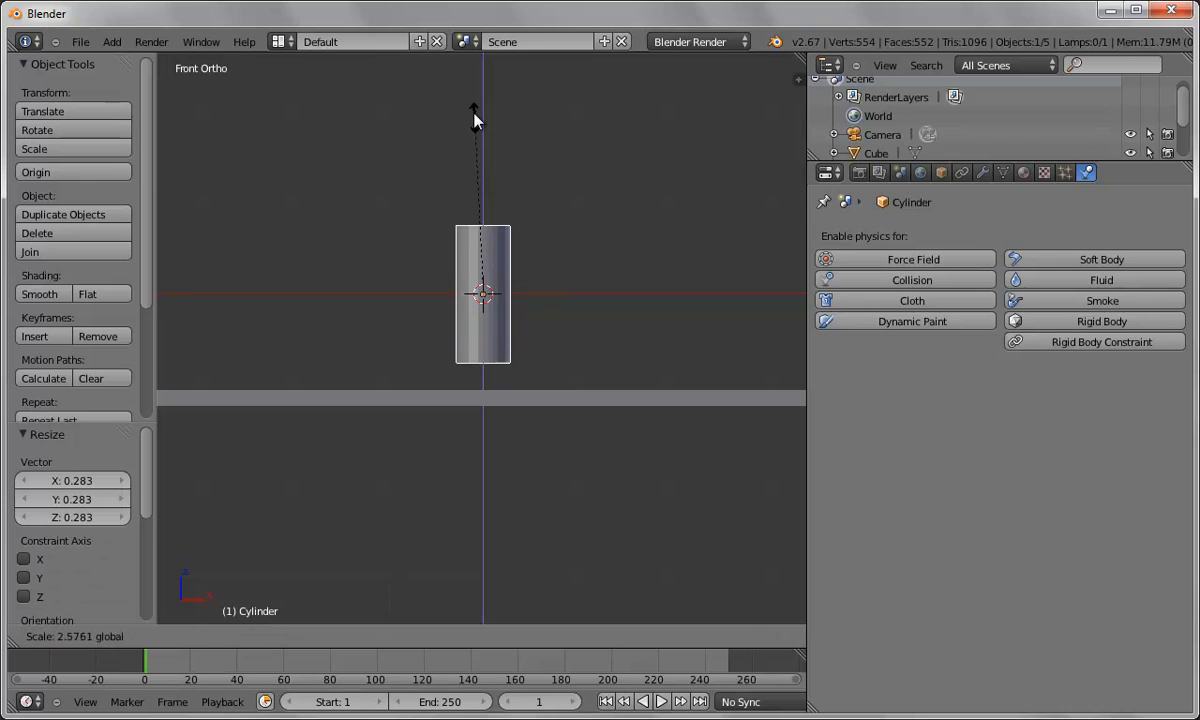
left_click(473, 61)
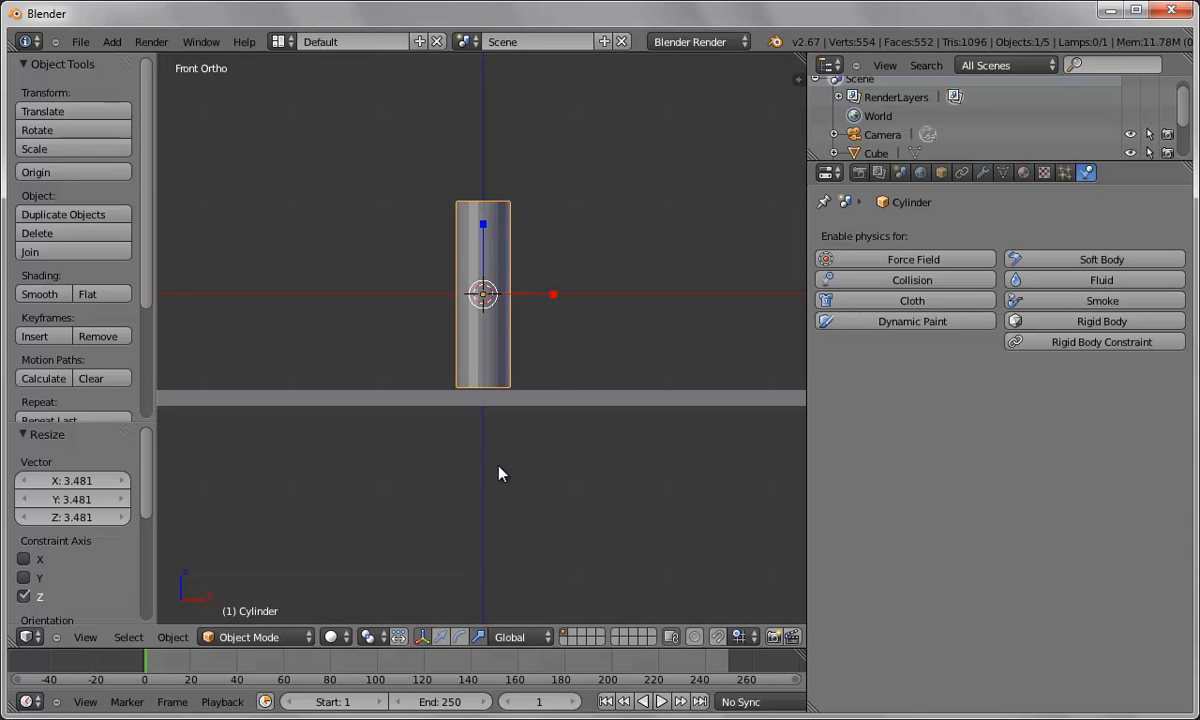
Step: Move the cylinder about 3.5 units along X toward the plank's far end and enable rigid body physics for it
middle_click_drag(525, 469, 577, 499)
key("KP_7")
scroll(595, 503, "down", 3)
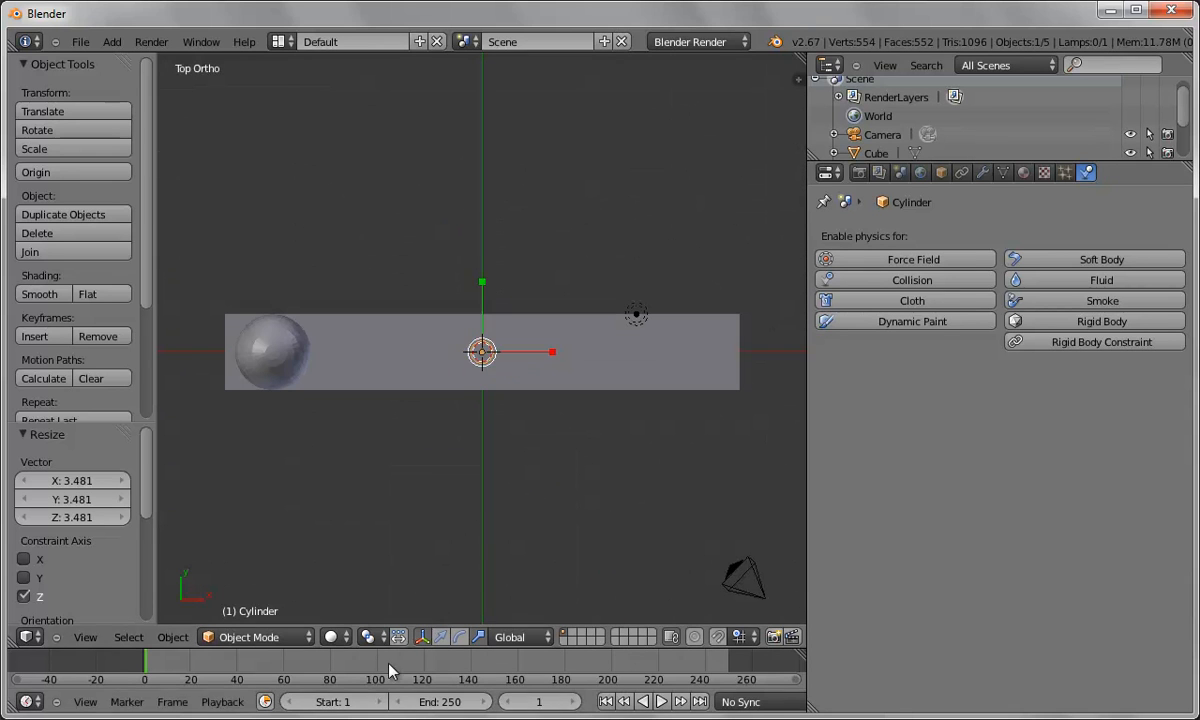
left_click(440, 637)
left_click_drag(555, 358, 690, 362)
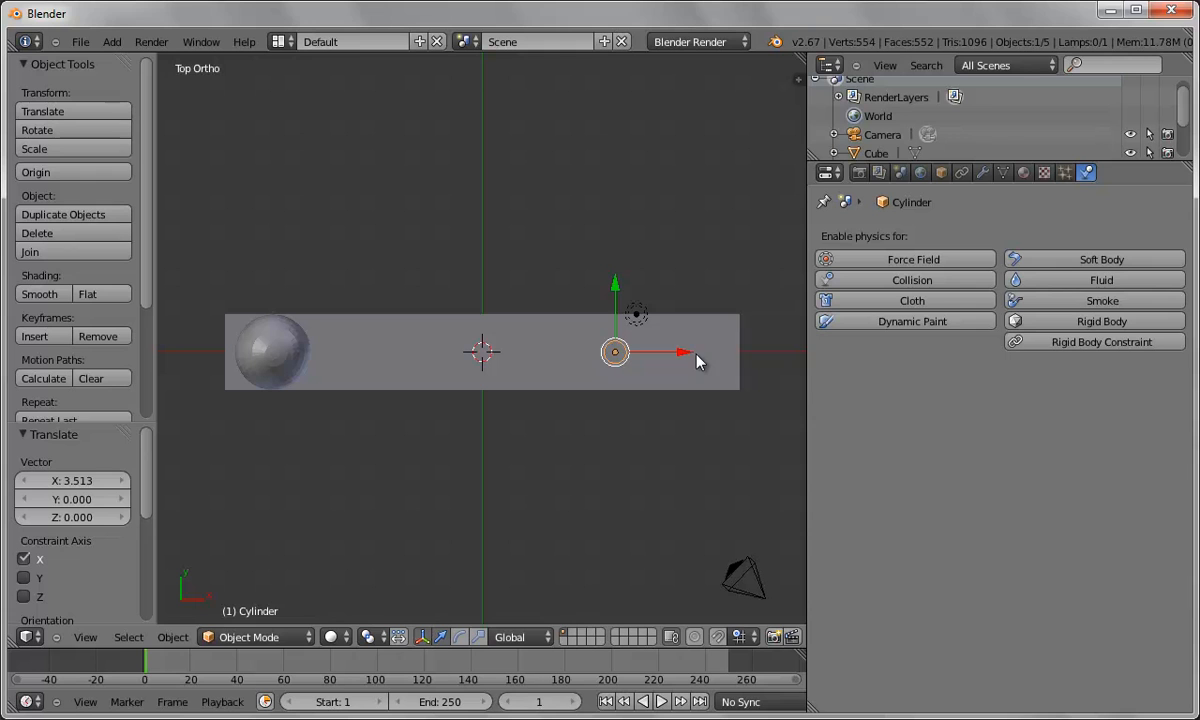
left_click(1080, 321)
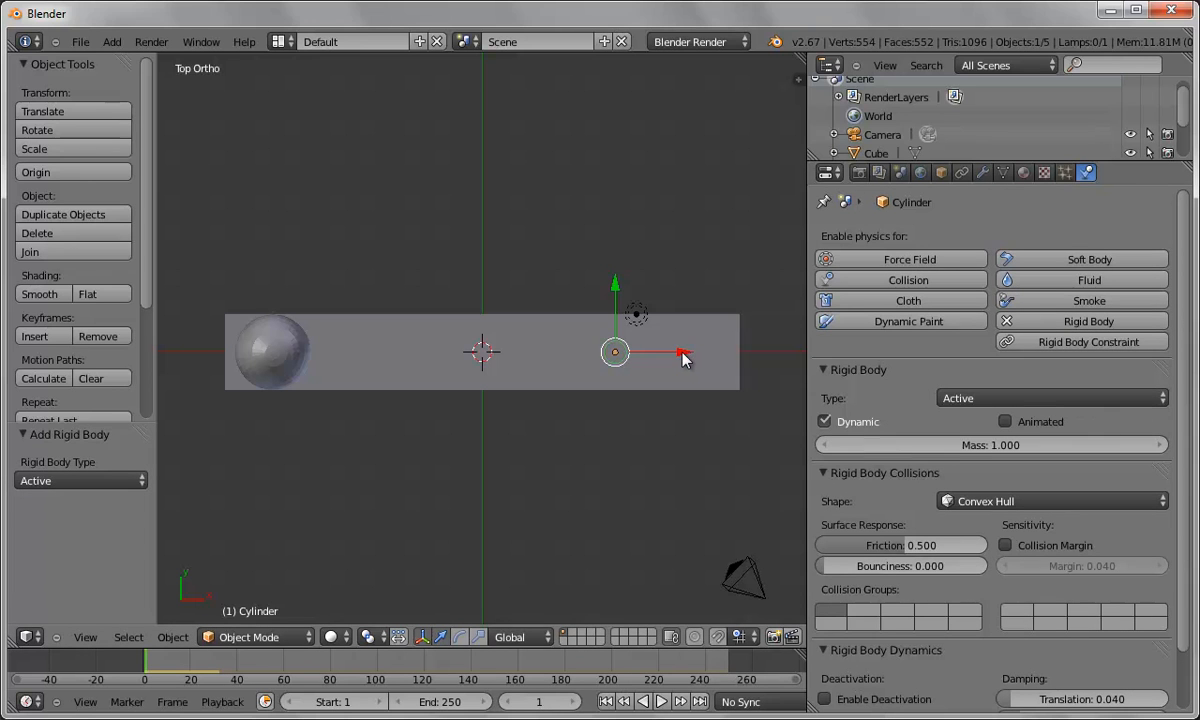
Step: Duplicate the cylinder twice, placing both copies side by side about 0.7 units behind it along X
key("shift+d")
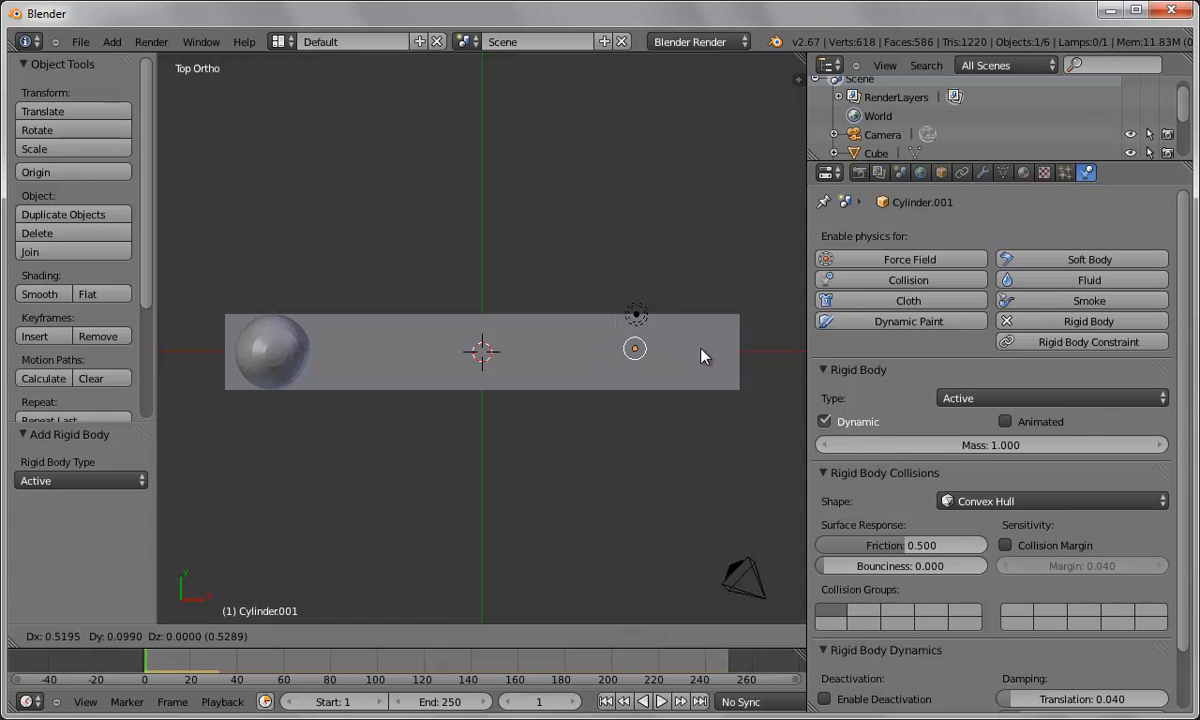
left_click(697, 372)
key("shift+d")
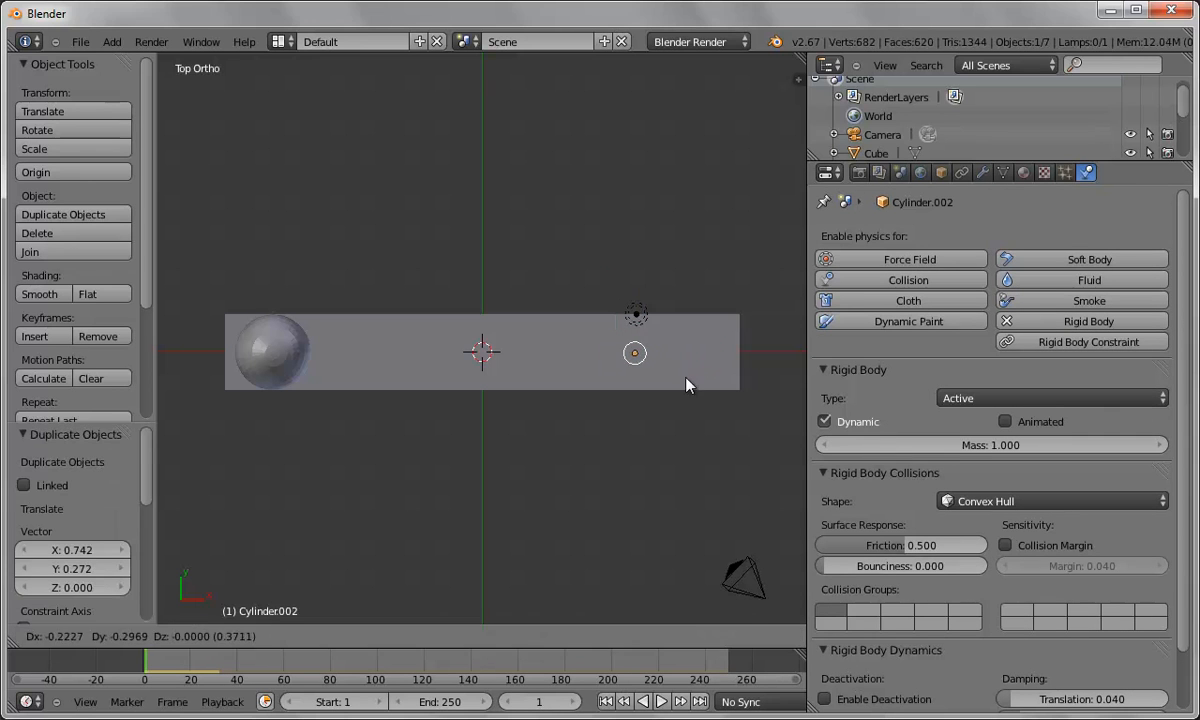
left_click(691, 396)
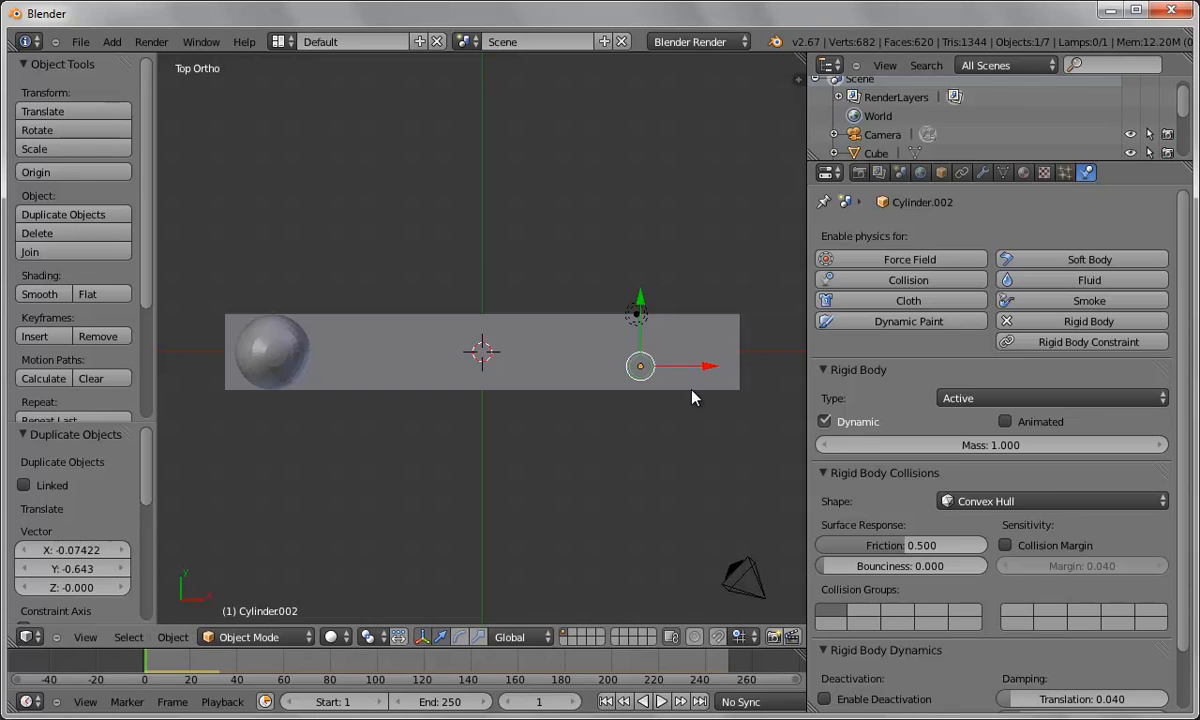
Step: Switch the viewport to wireframe shading and view the cylinders from the front
left_click(345, 637)
left_click(365, 592)
scroll(648, 467, "up", 3)
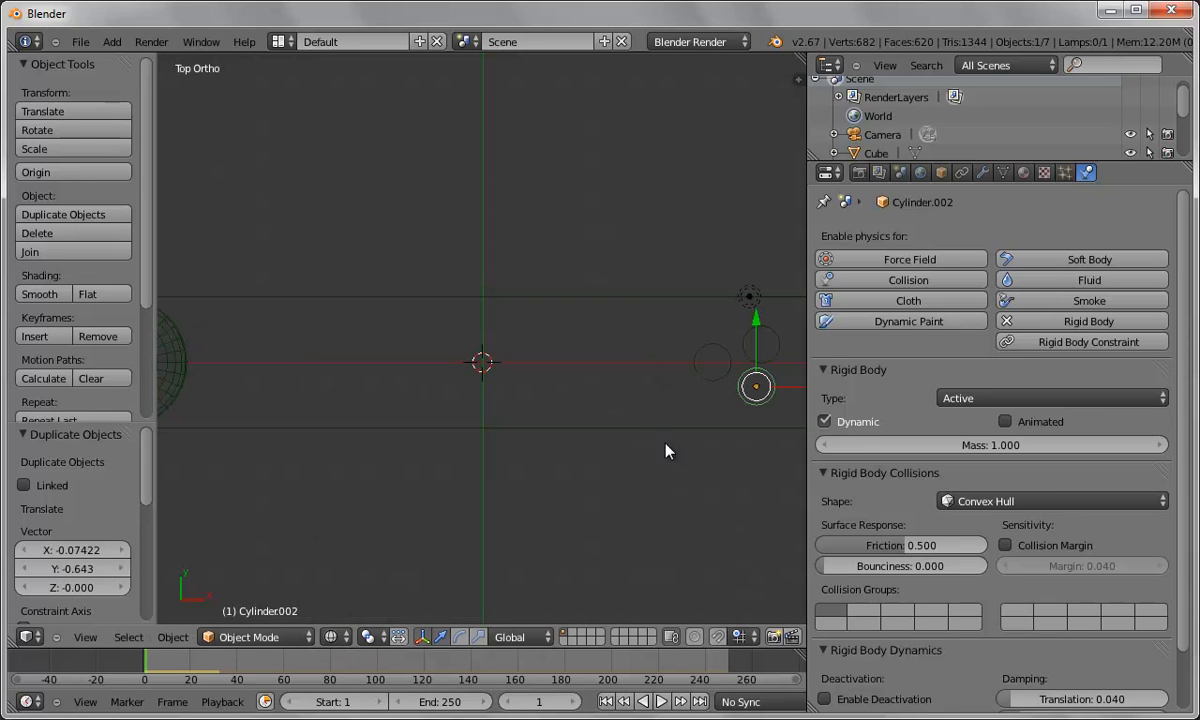
key("KP_1")
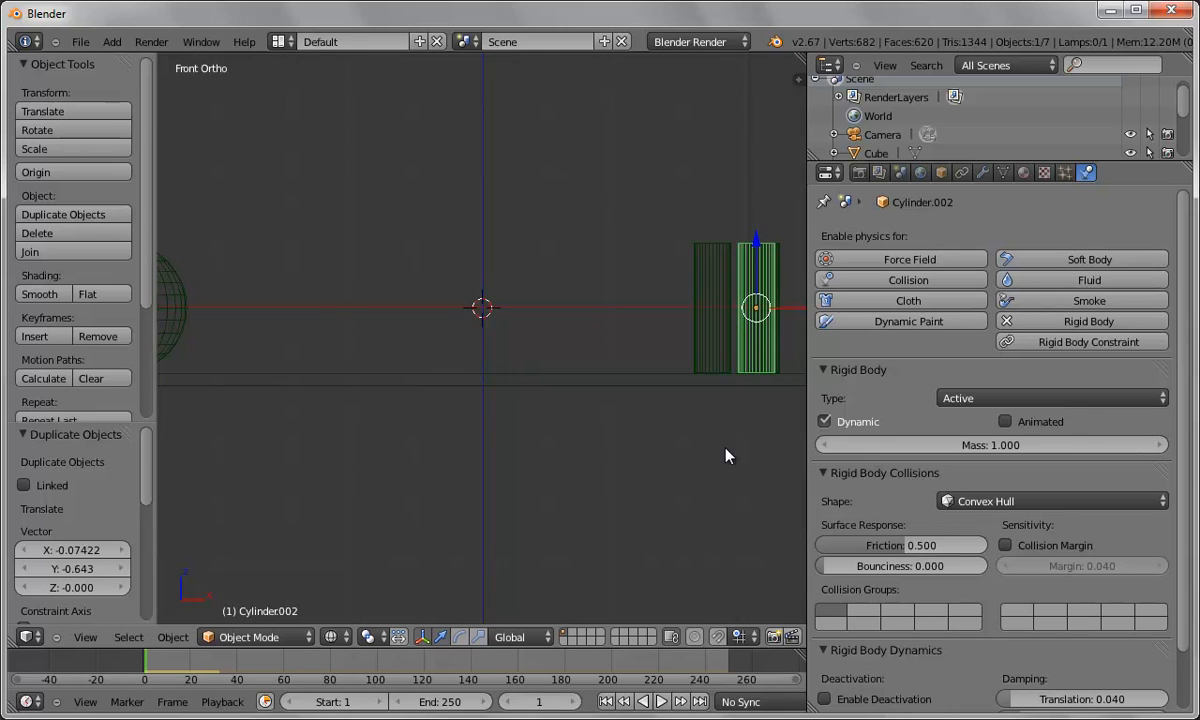
Step: Return the viewport to solid shading and view the plank, sphere and cylinders at an angle
scroll(728, 446, "down", 2)
mouse_move(586, 433)
middle_mouse_down()
mouse_move(624, 455)
mouse_move(600, 480)
middle_mouse_up()
left_click(331, 637)
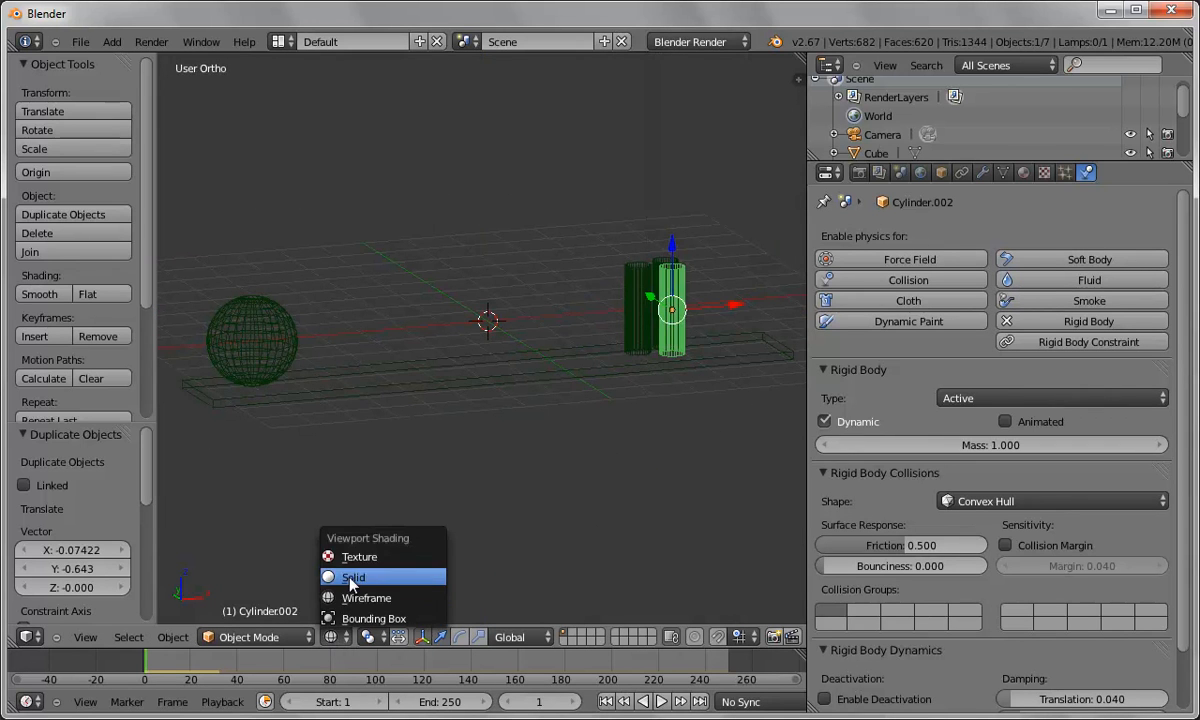
left_click(350, 578)
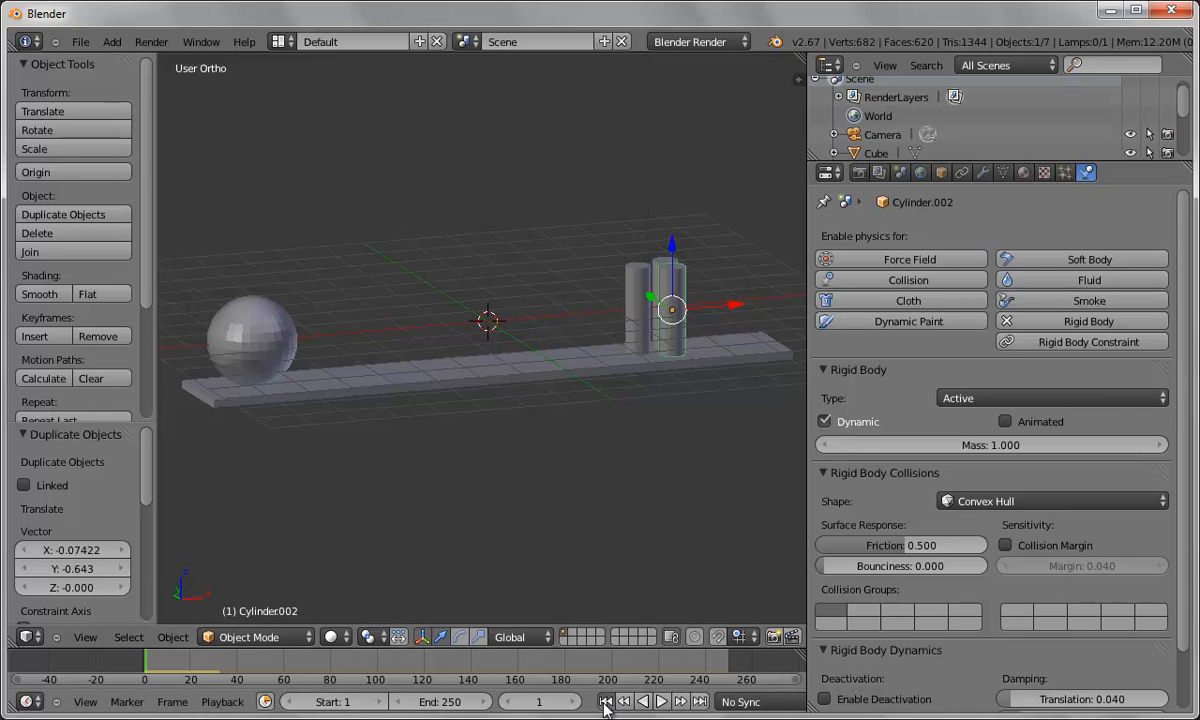
Step: Play the rigid body simulation until the sphere has rolled through the pins, and stop playback
left_click(660, 703)
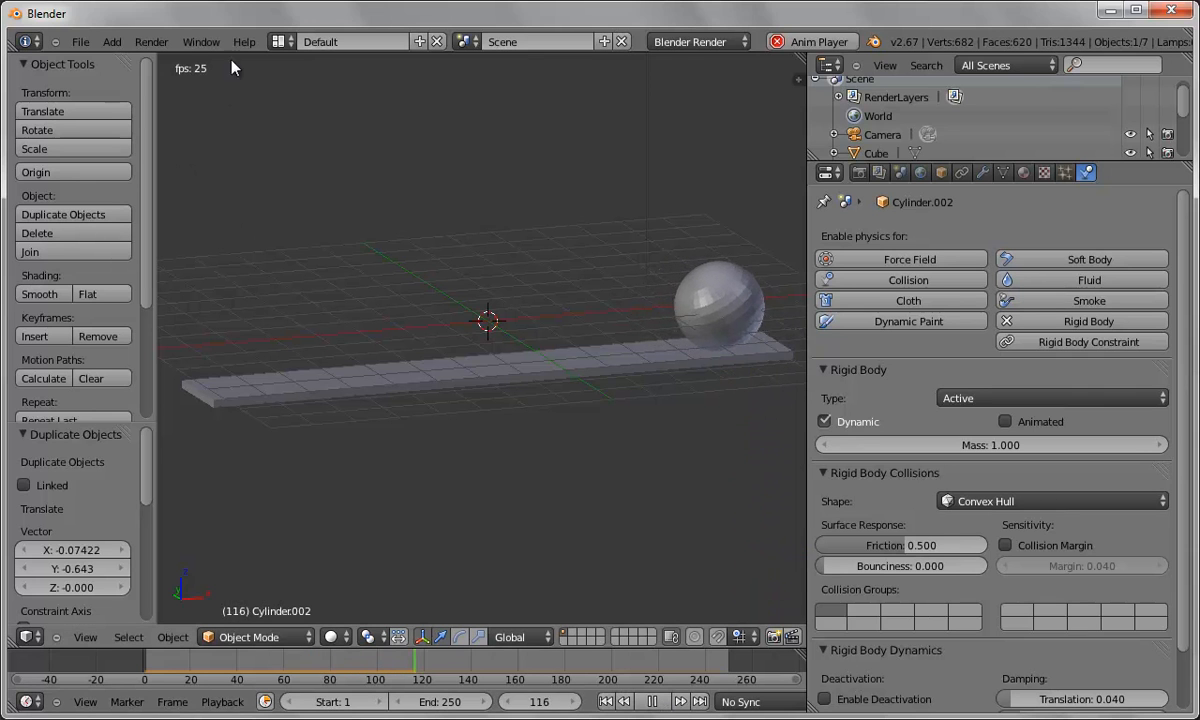
left_click(652, 702)
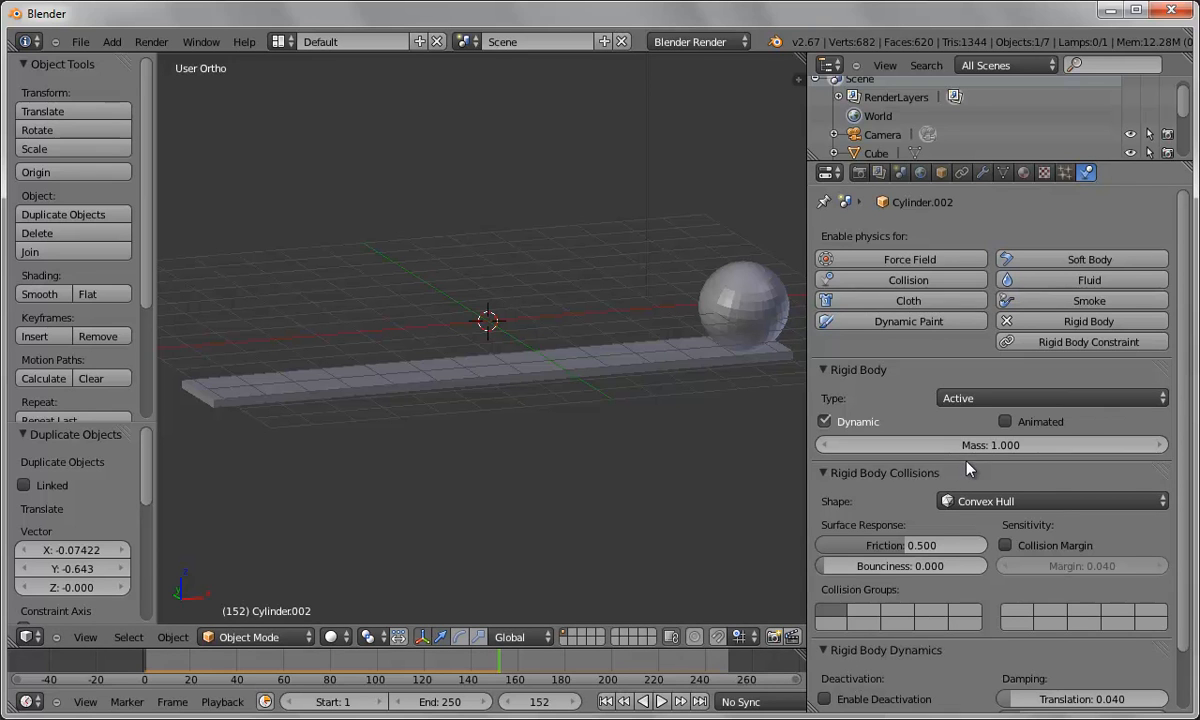
scroll(967, 469, "down", 2)
scroll(967, 469, "up", 2)
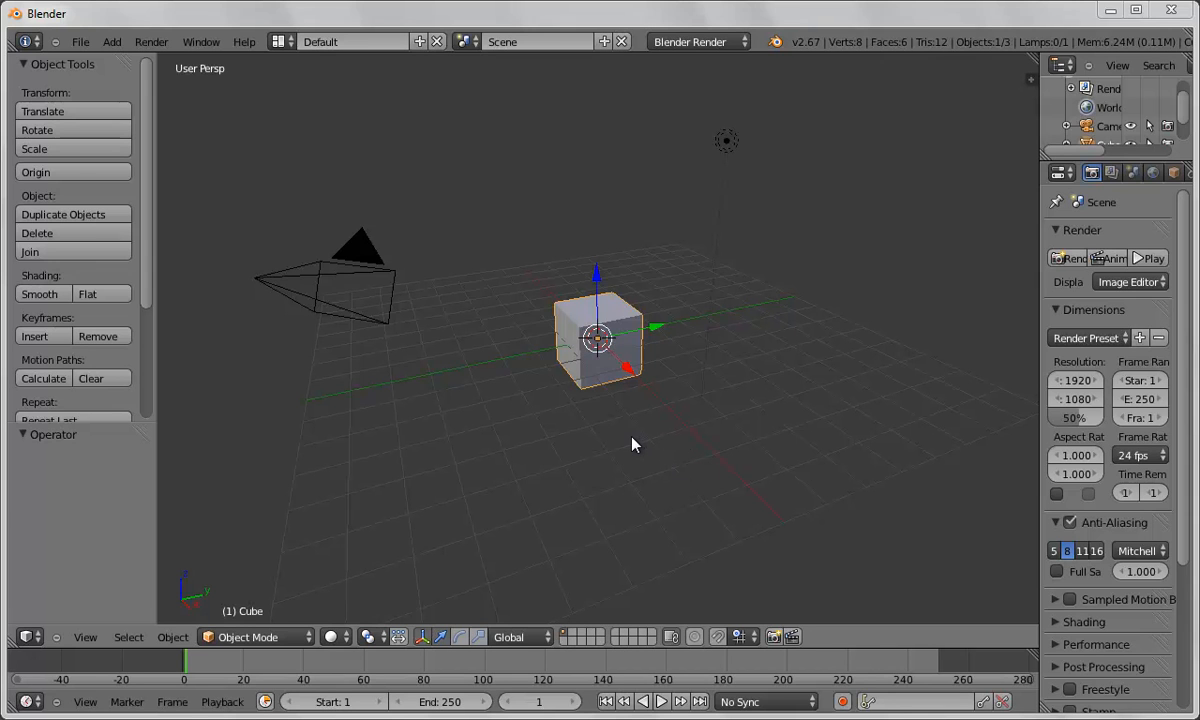
Step: Delete the default cube and snap the 3D cursor to the scene's center
key("x")
left_click(603, 375)
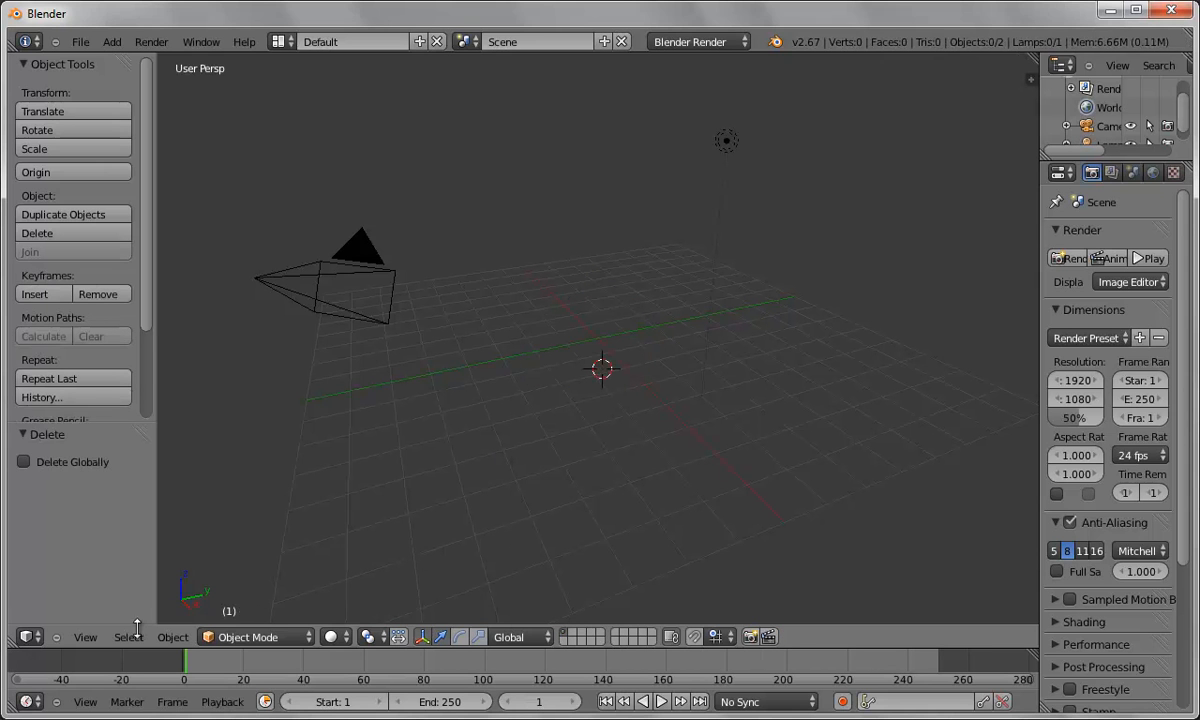
left_click(170, 637)
mouse_move(270, 483)
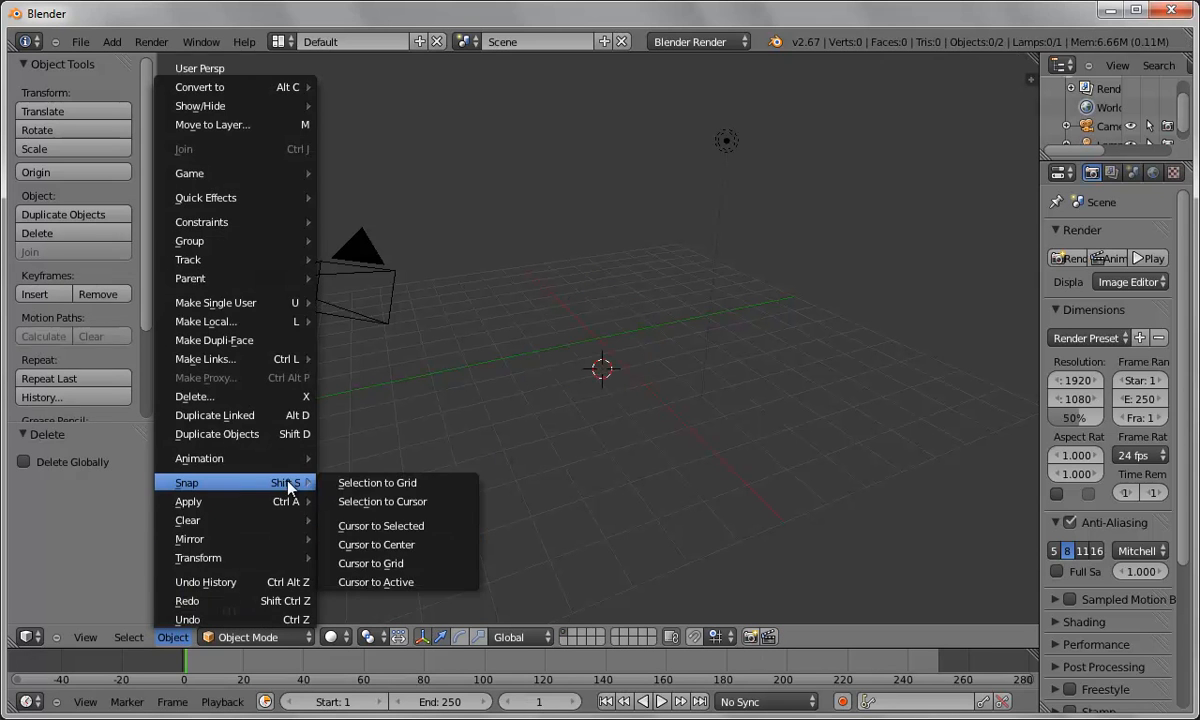
left_click(385, 546)
Step: Add a plane mesh at the 3D cursor and set its X and Y dimensions to 10
left_click(112, 42)
mouse_move(134, 60)
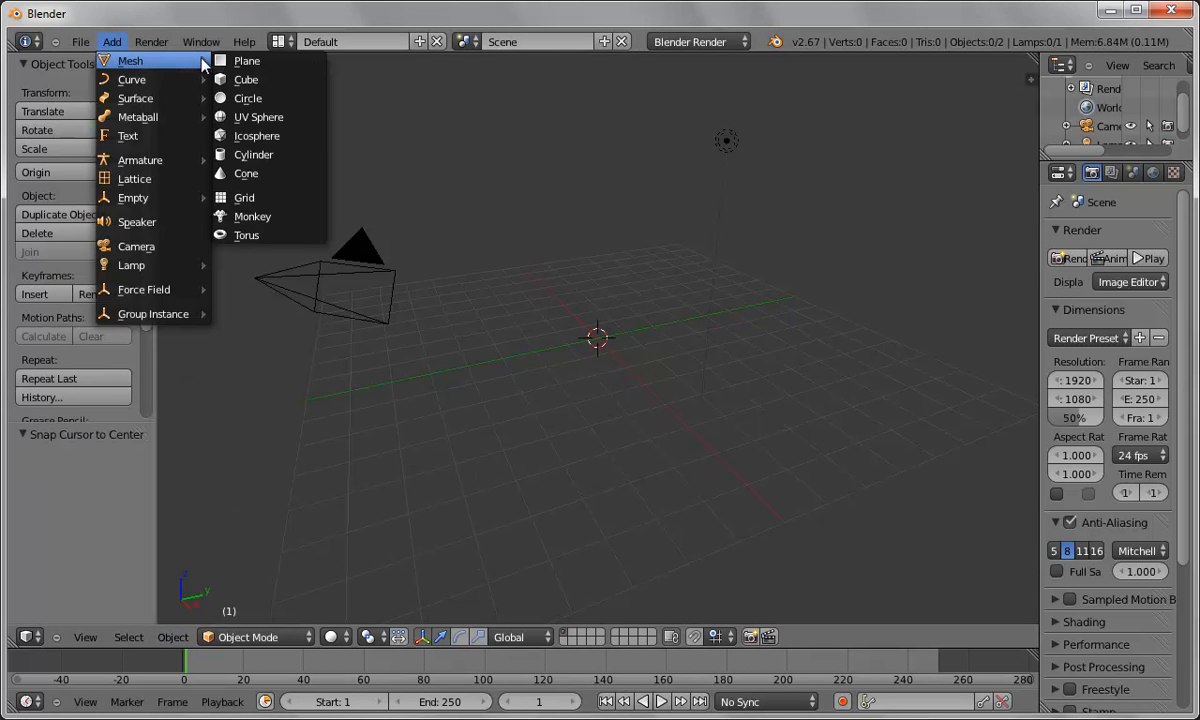
left_click(265, 62)
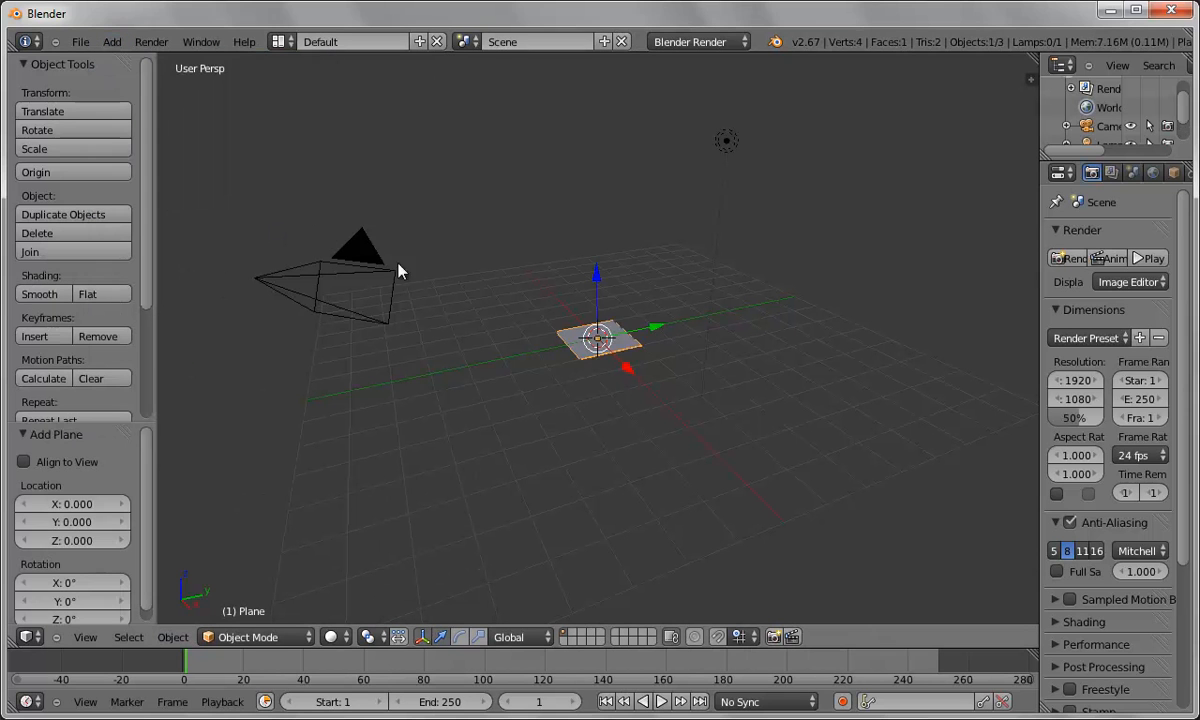
key("n")
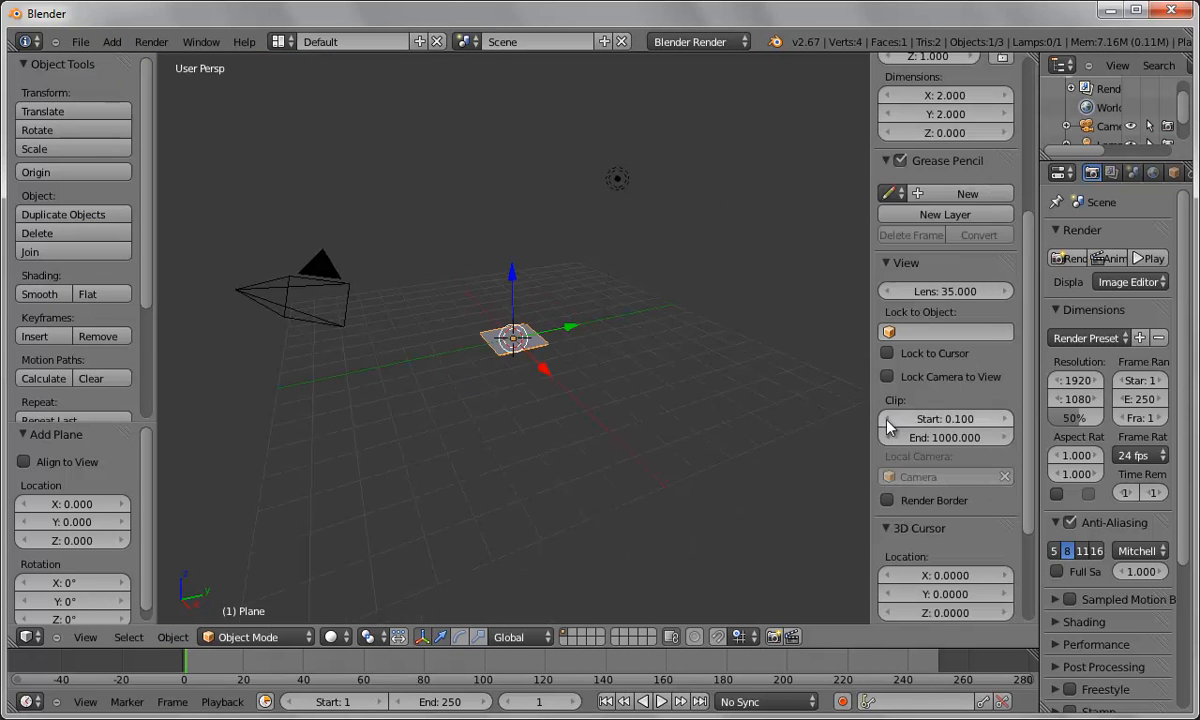
scroll(965, 247, "up", 6)
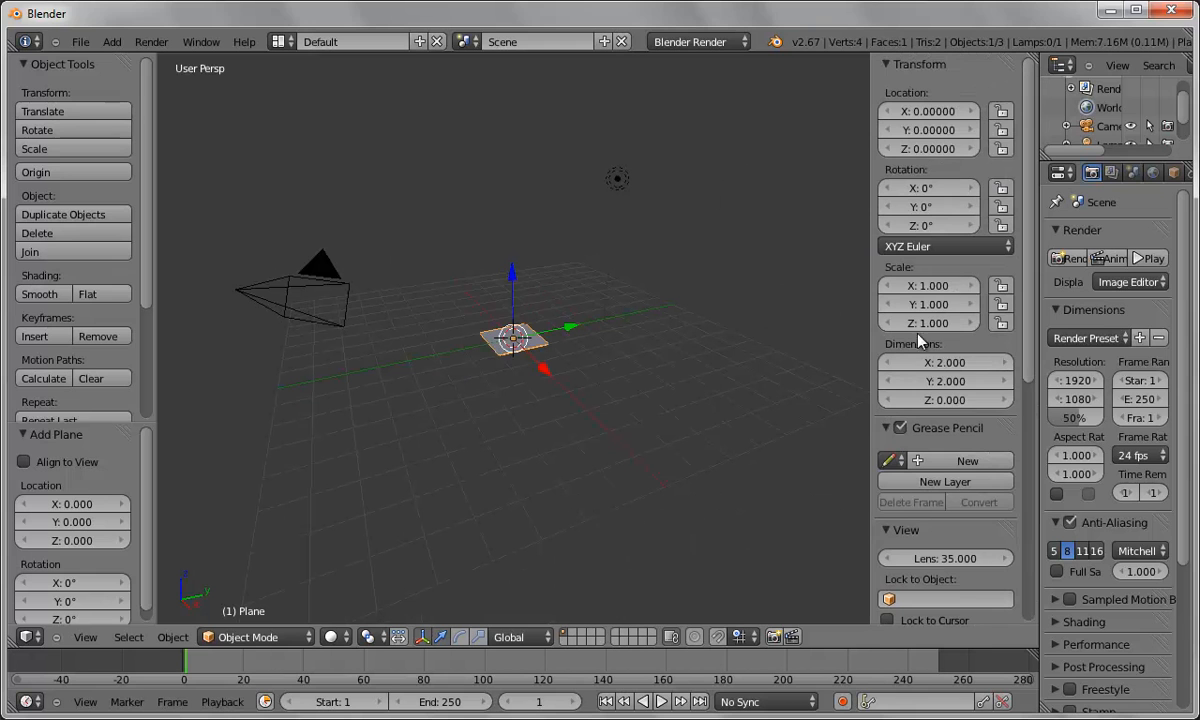
left_click(968, 362)
type("10")
key("Tab")
type("10")
key("Tab")
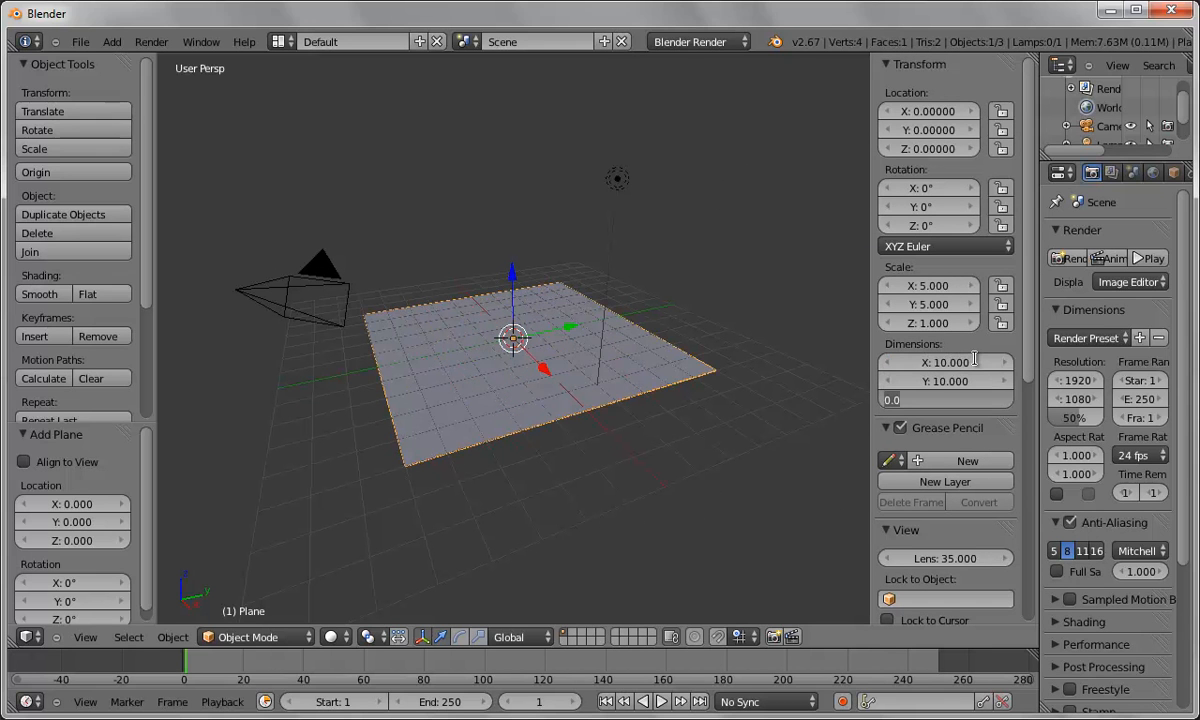
key("Return")
Step: Raise the plane to a Z location of 5 and look through the camera
left_click(934, 150)
type("5")
key("Return")
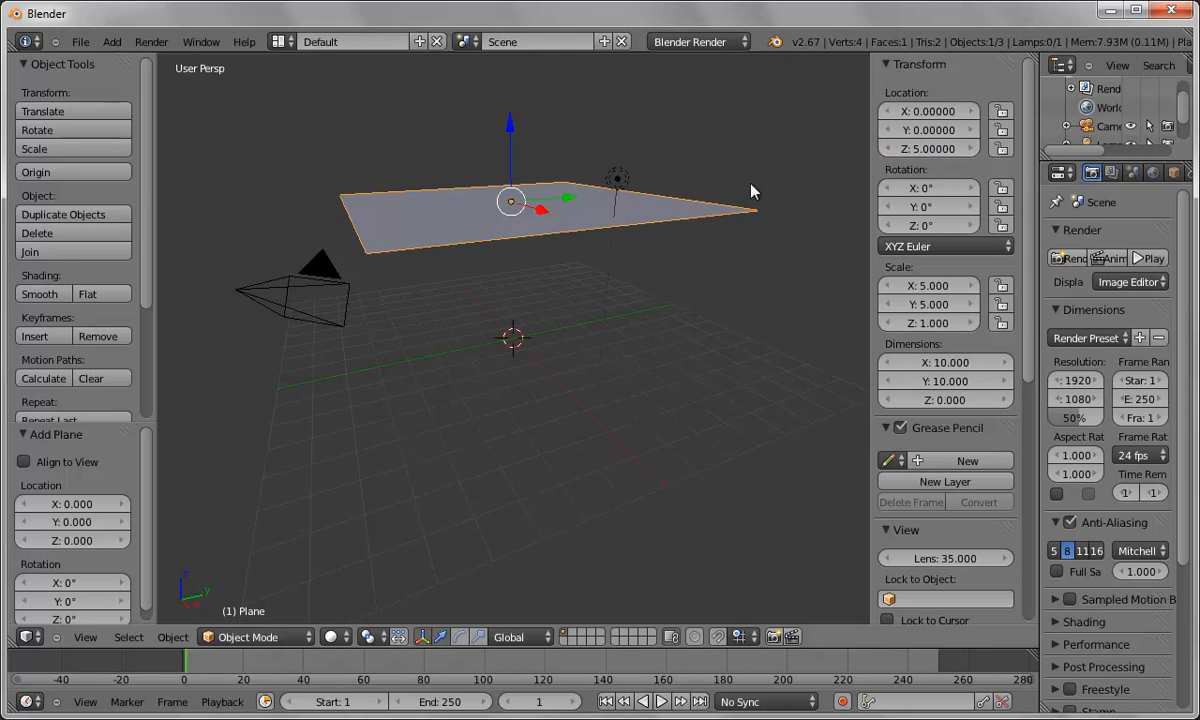
key("KP_0")
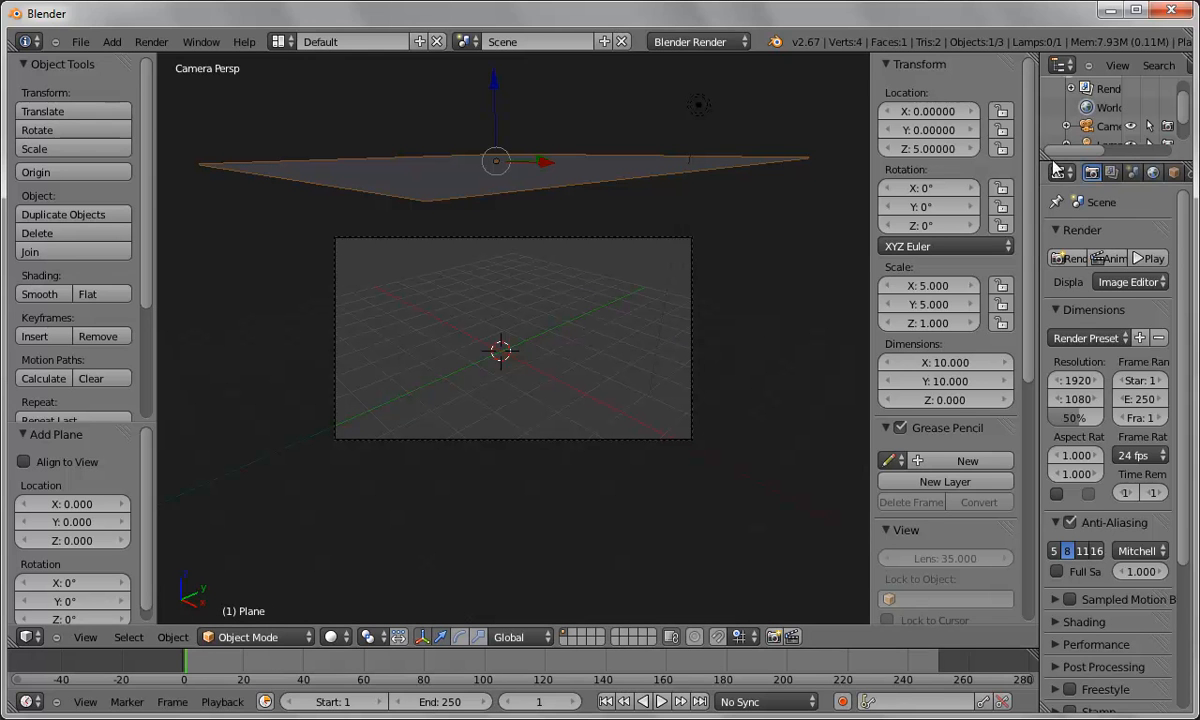
Step: Widen the properties area and give the plane a new material
left_click_drag(1040, 212, 900, 224)
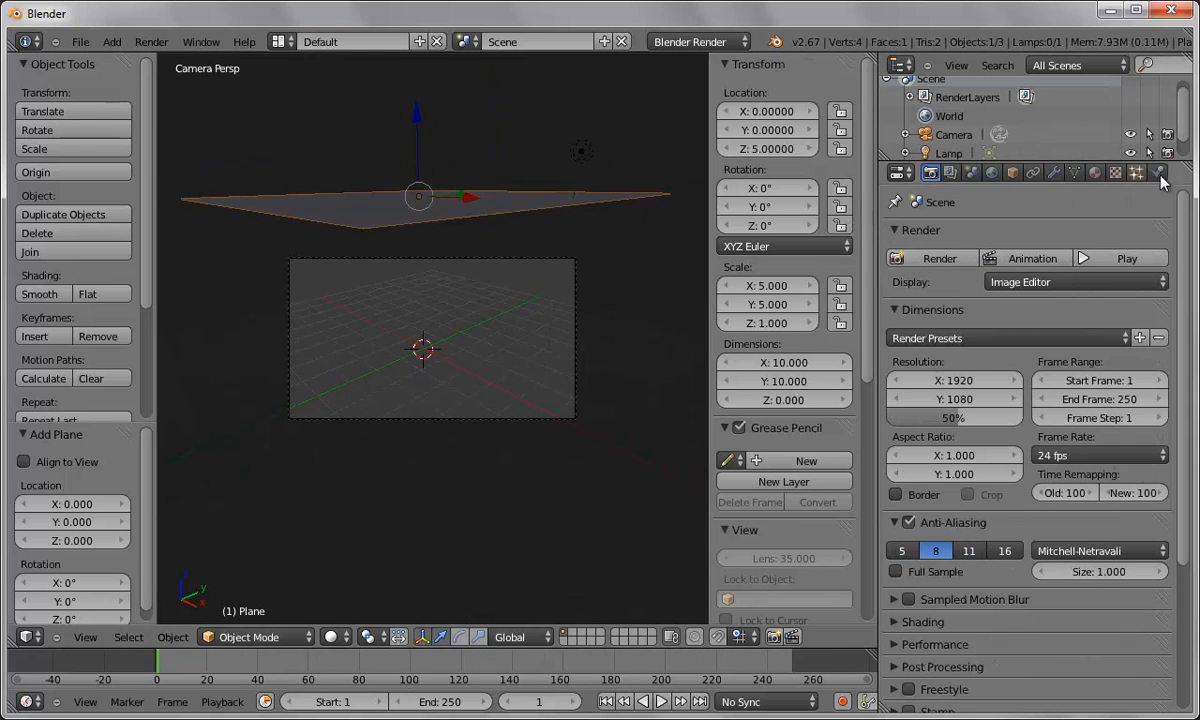
left_click(1094, 172)
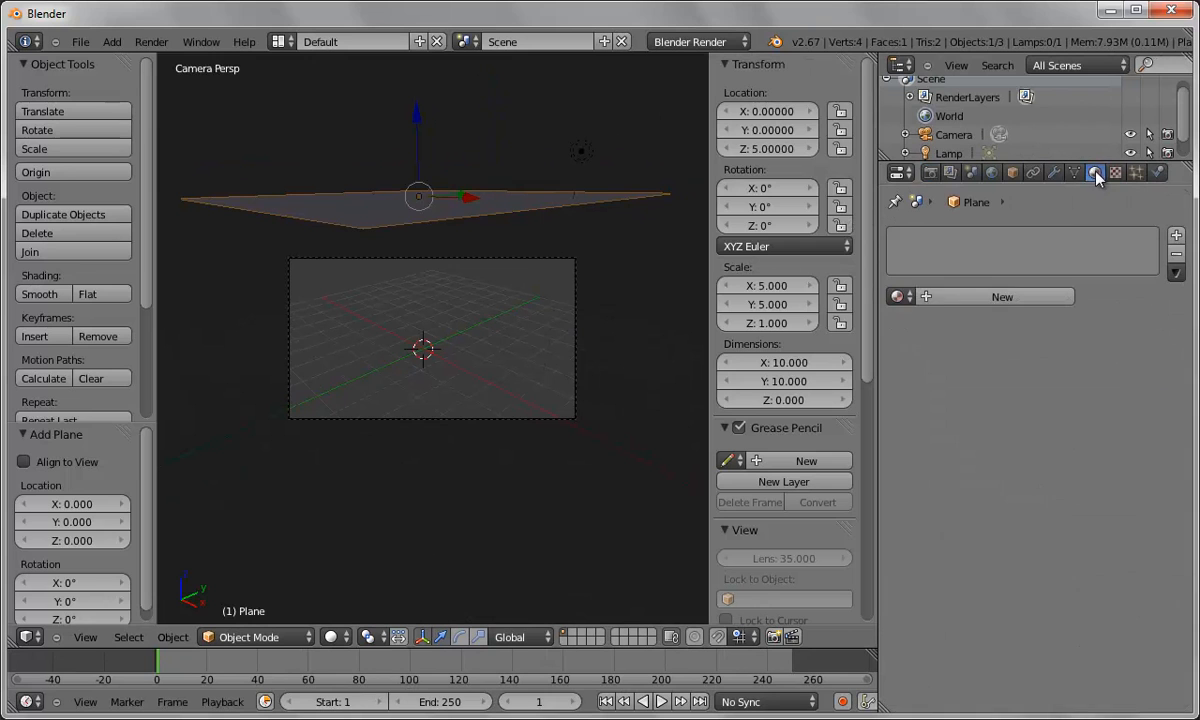
left_click(1013, 298)
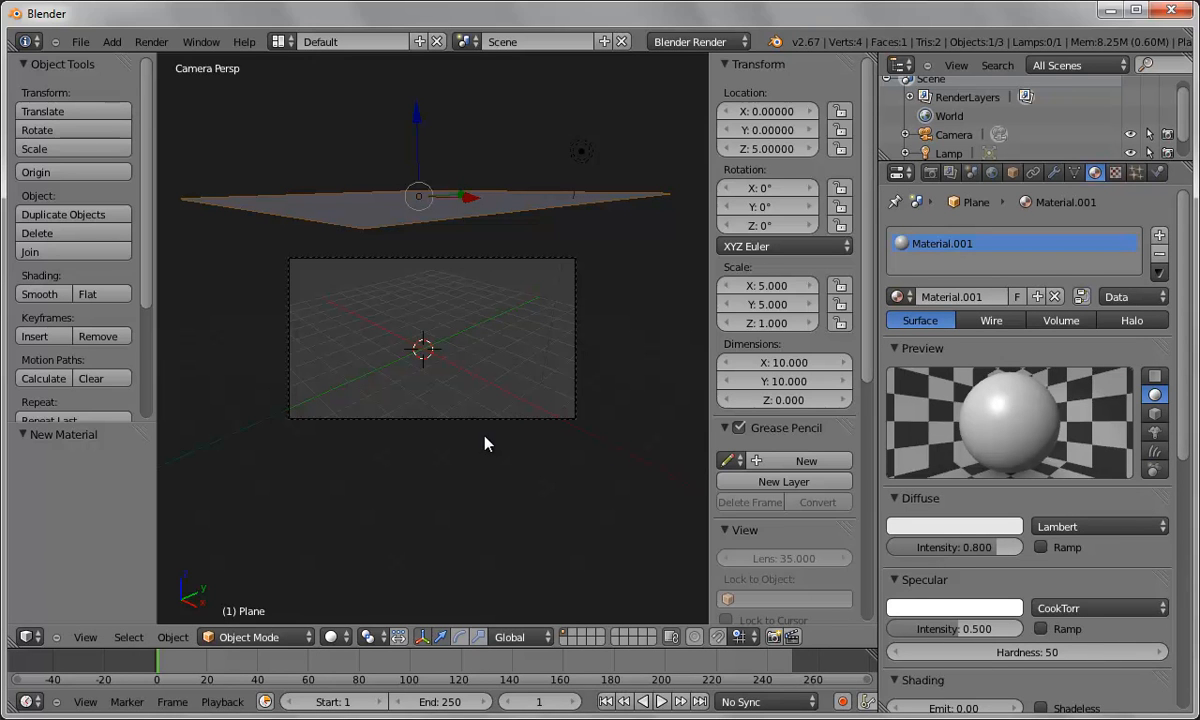
Step: Add a particle system to the plane and play the animation up to frame 45
left_click(1137, 173)
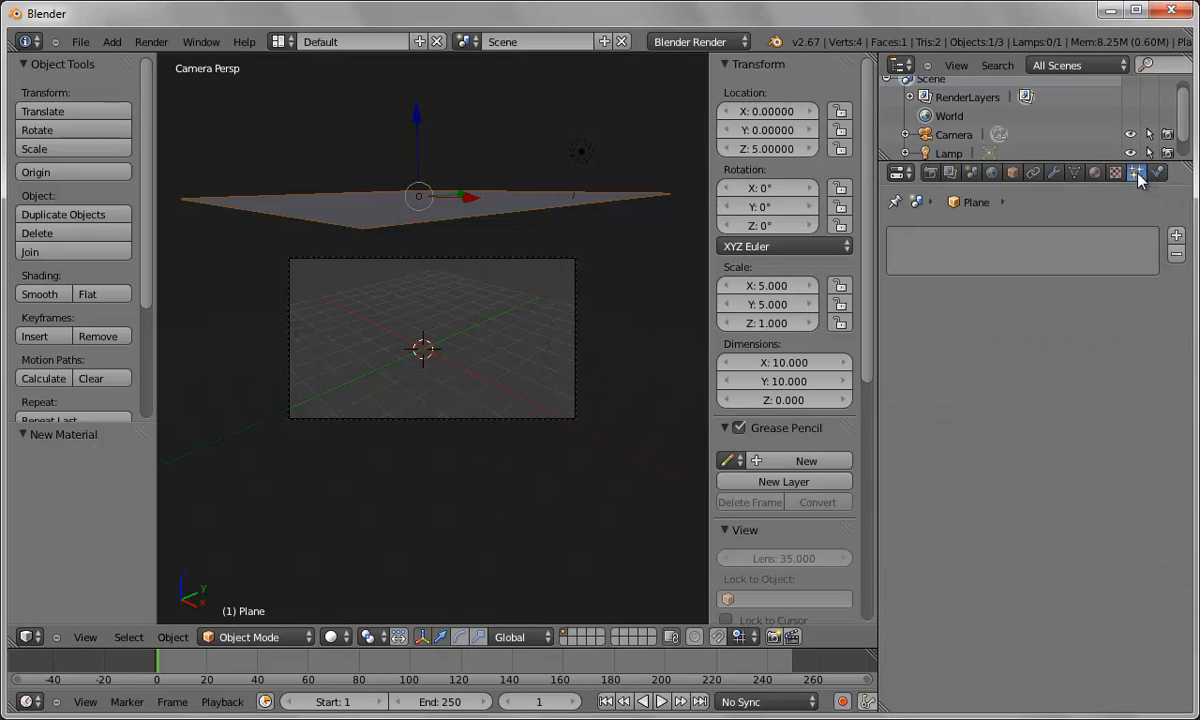
left_click(1176, 235)
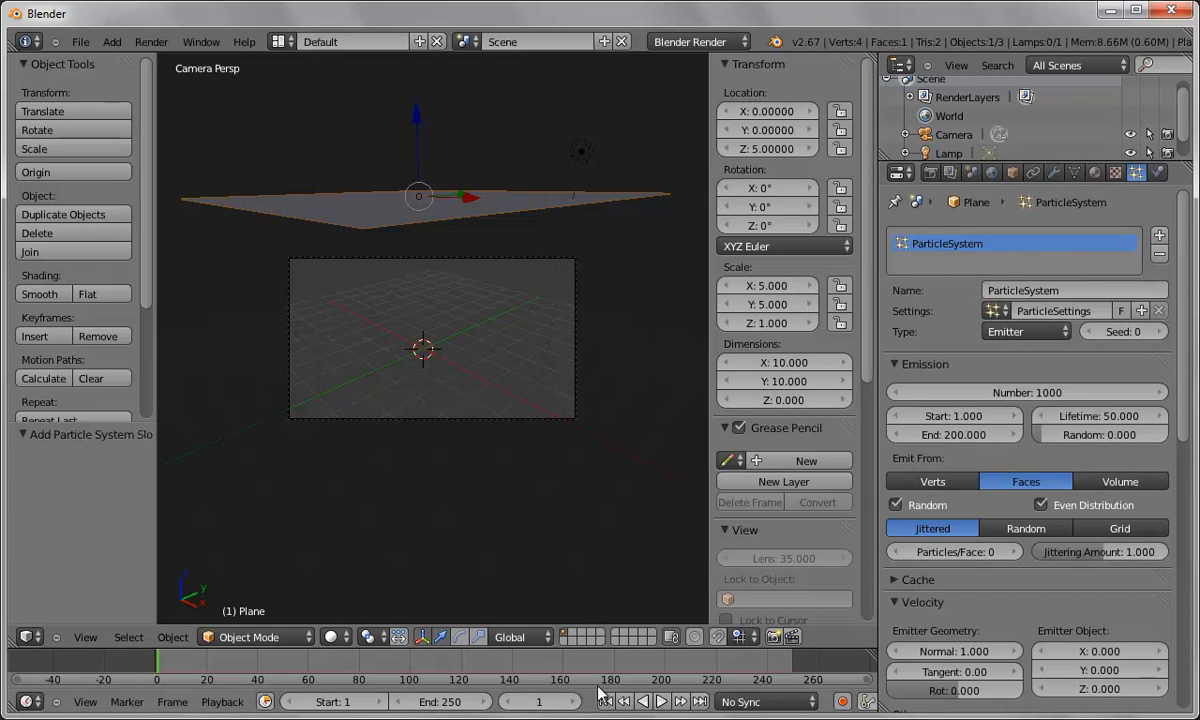
left_click(660, 703)
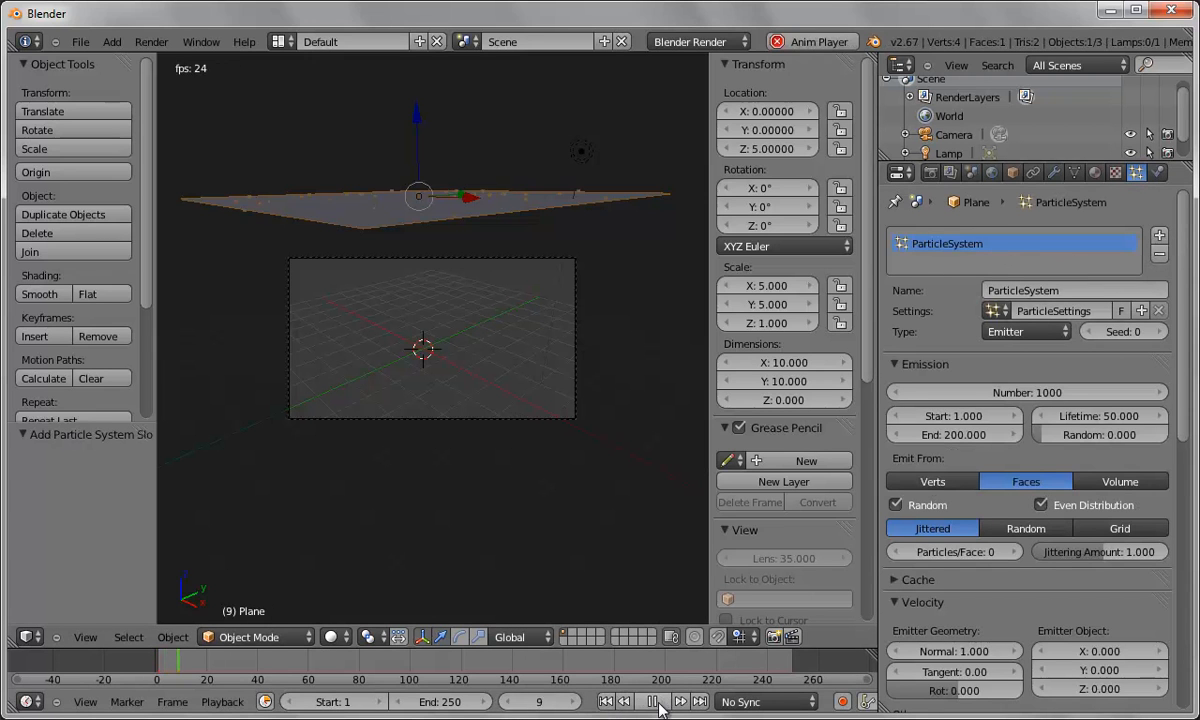
left_click(655, 702)
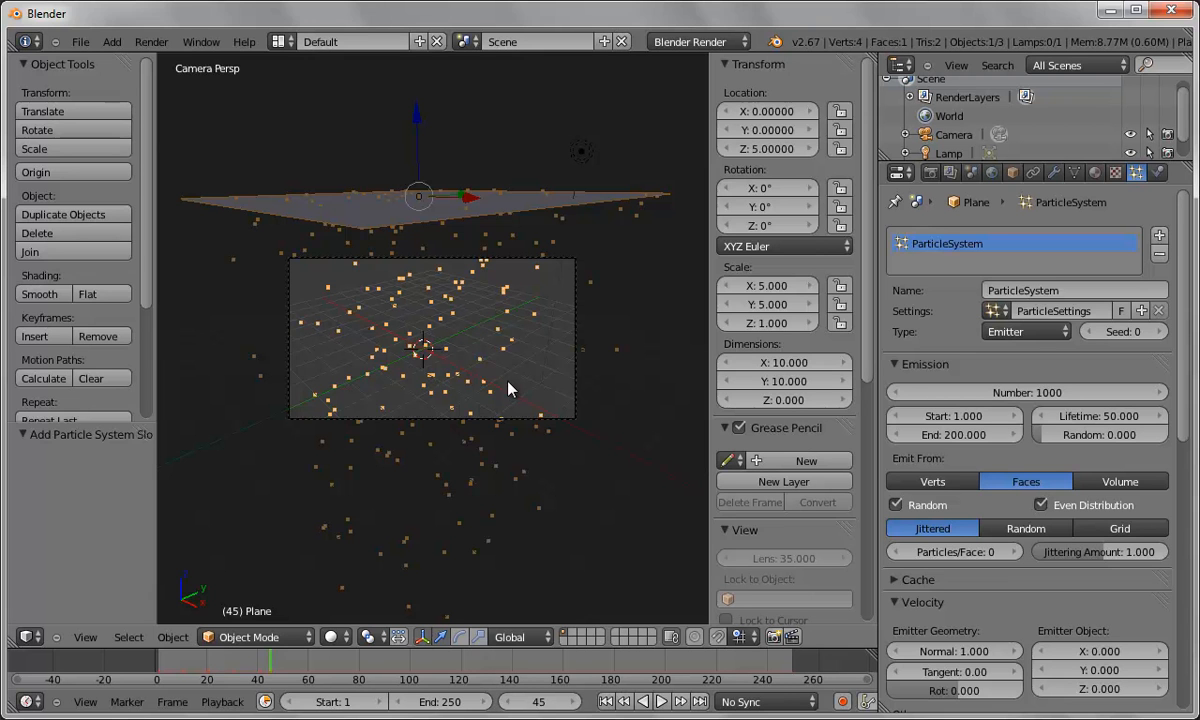
Step: Render the current frame to examine the halo particles, and return to the 3D view
left_click(150, 42)
left_click(185, 56)
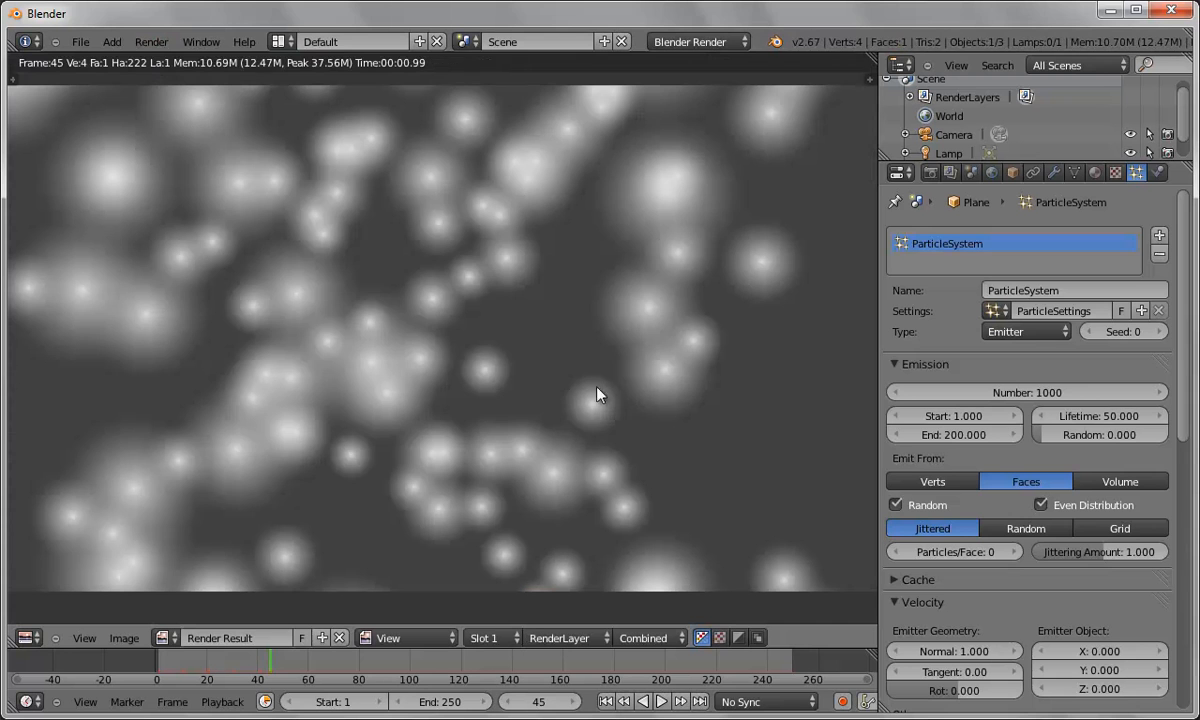
key("Escape")
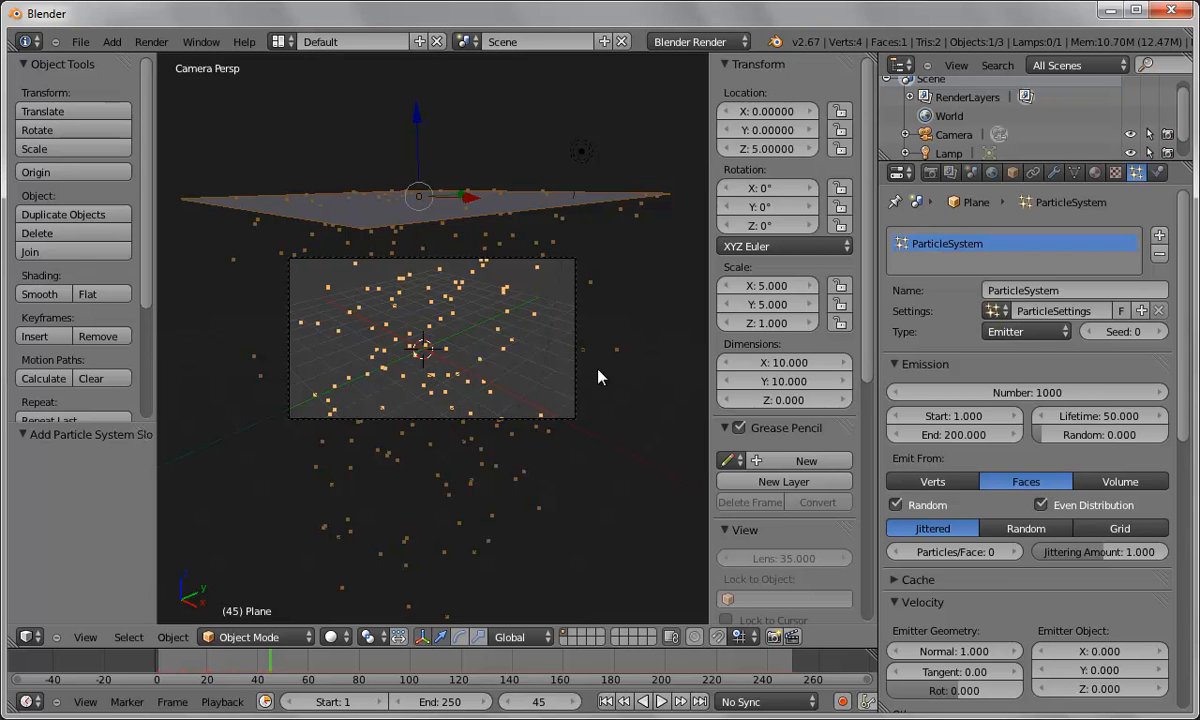
Step: Set the particles to render as Line with a tail length of 0.15
left_click_drag(1183, 300, 1192, 590)
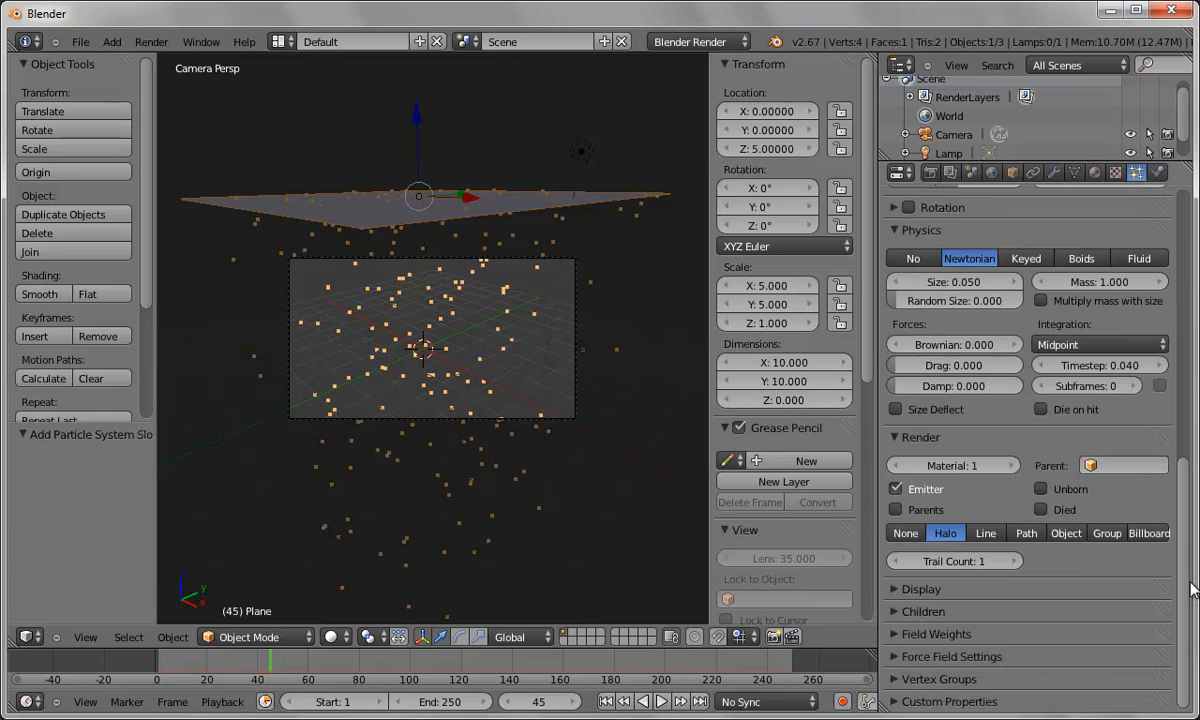
left_click(985, 533)
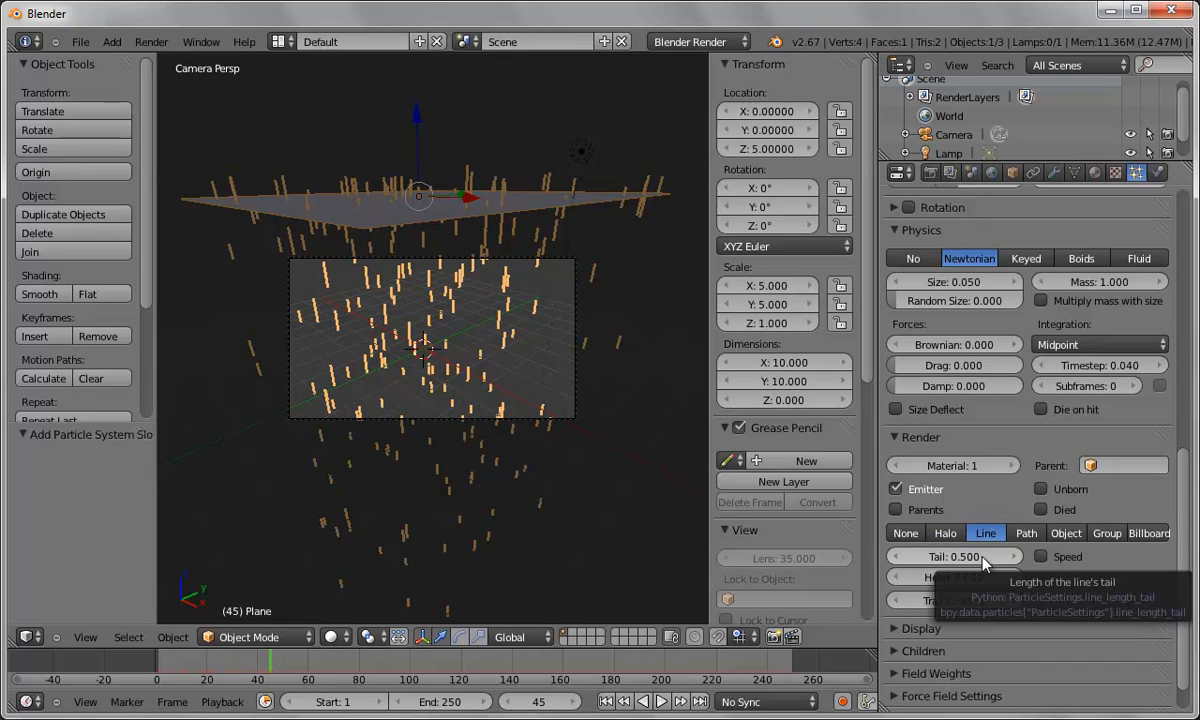
left_click_drag(983, 563, 987, 563)
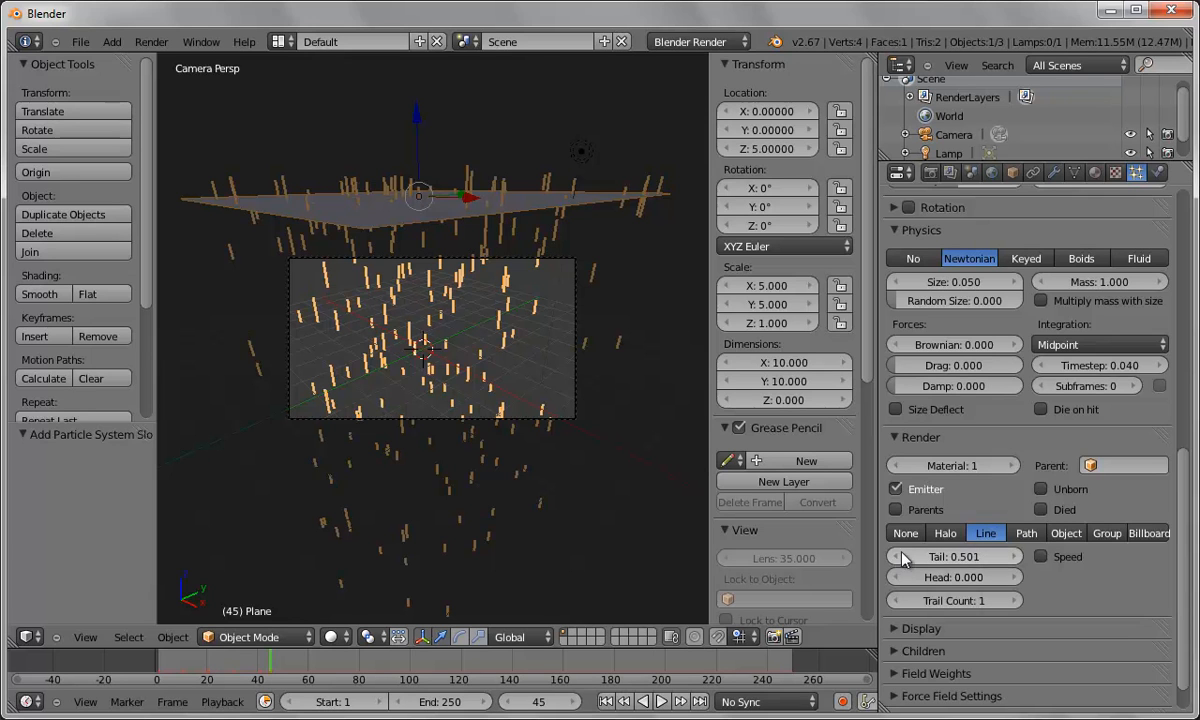
left_click(952, 563)
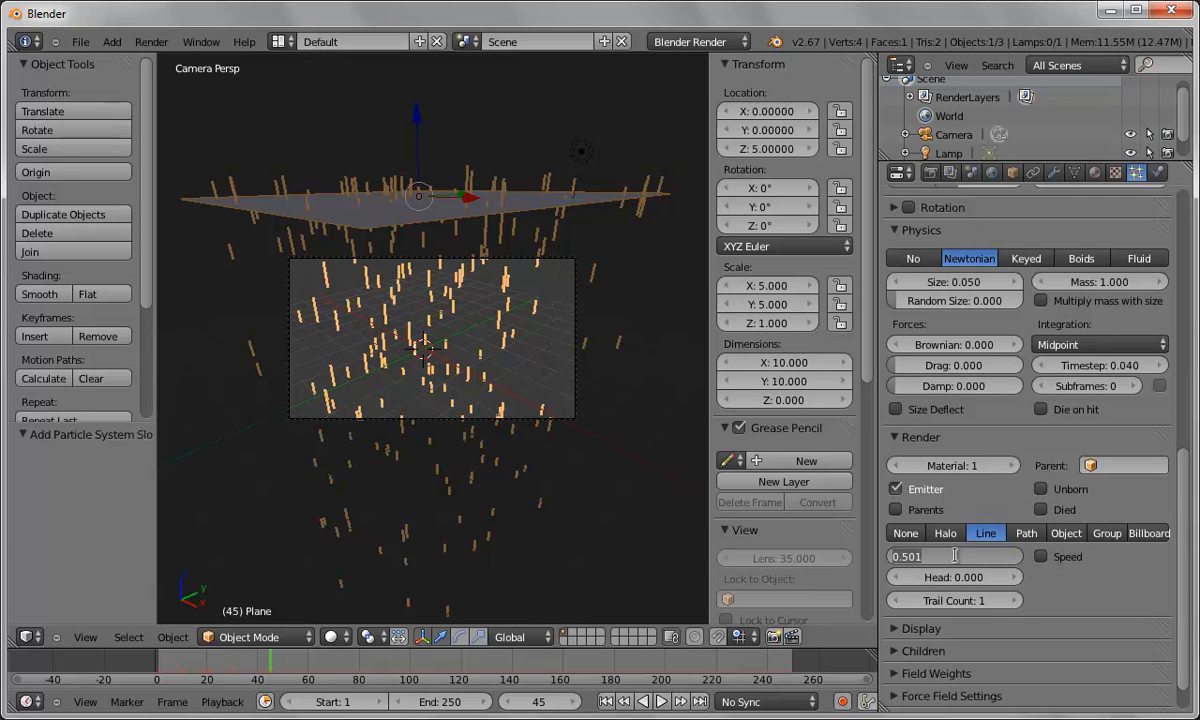
key("BackSpace")
type("15")
key("Return")
Step: Render the current frame to examine the line particles, and close the render
left_click(152, 41)
left_click(160, 57)
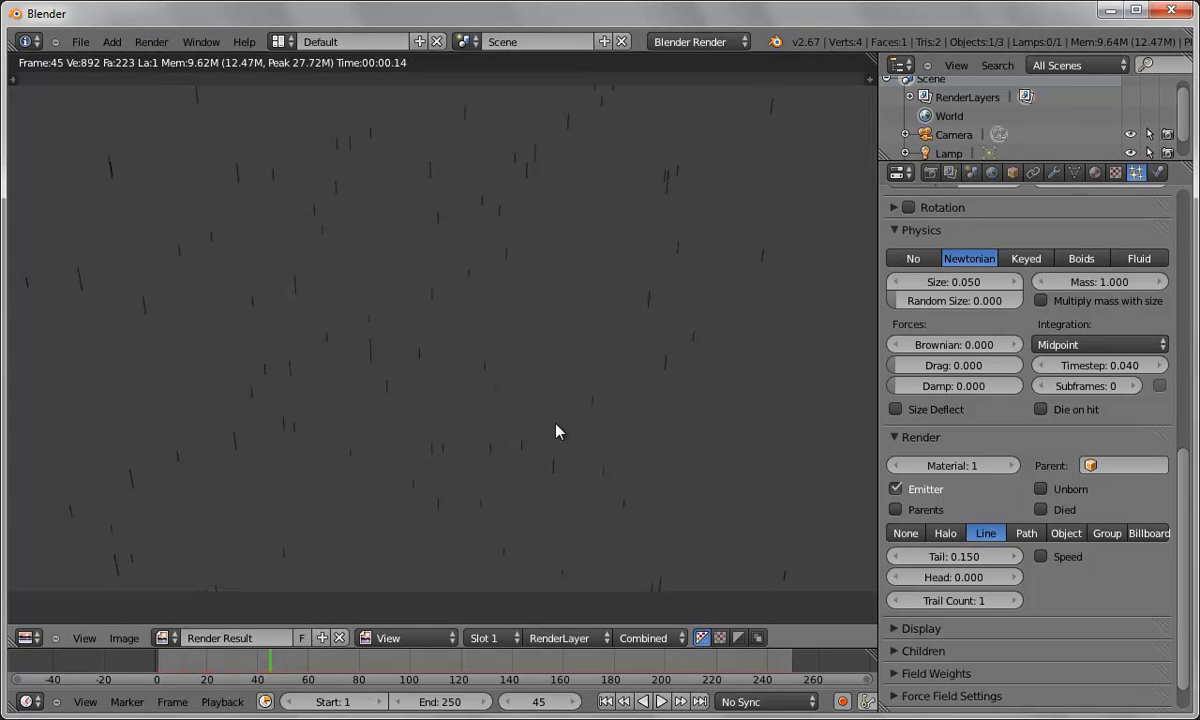
key("Escape")
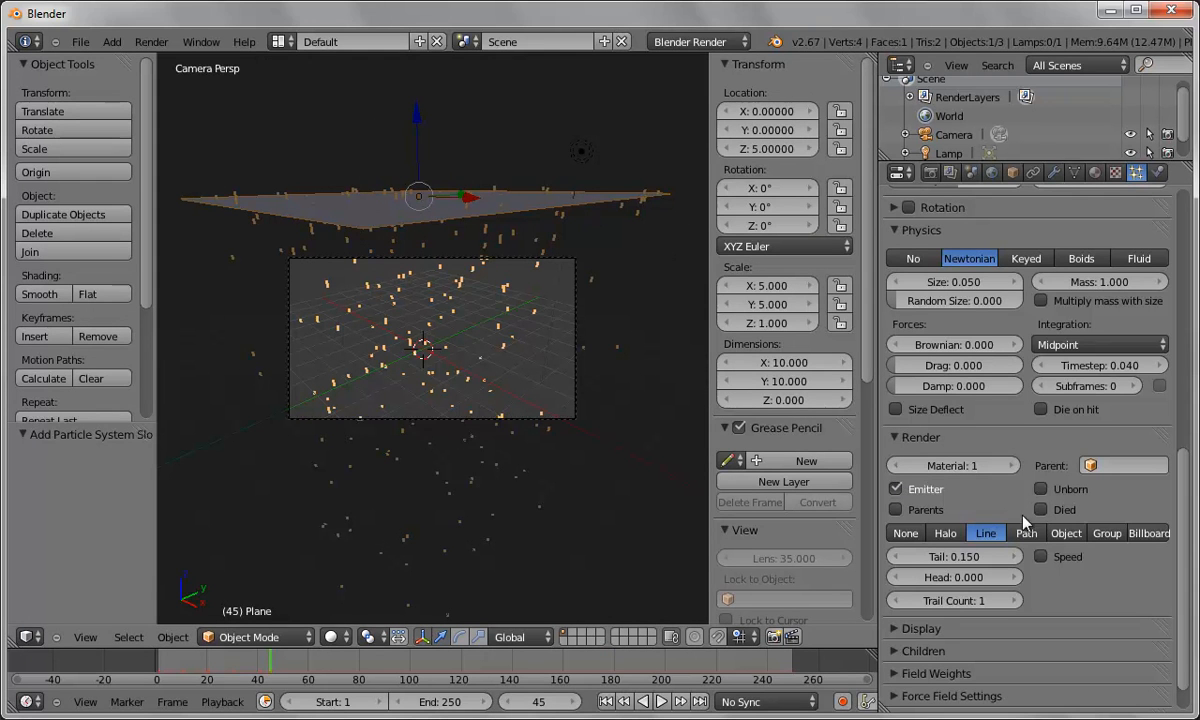
Step: Exclude the emitter plane from the particle render and render the frame again
left_click(895, 489)
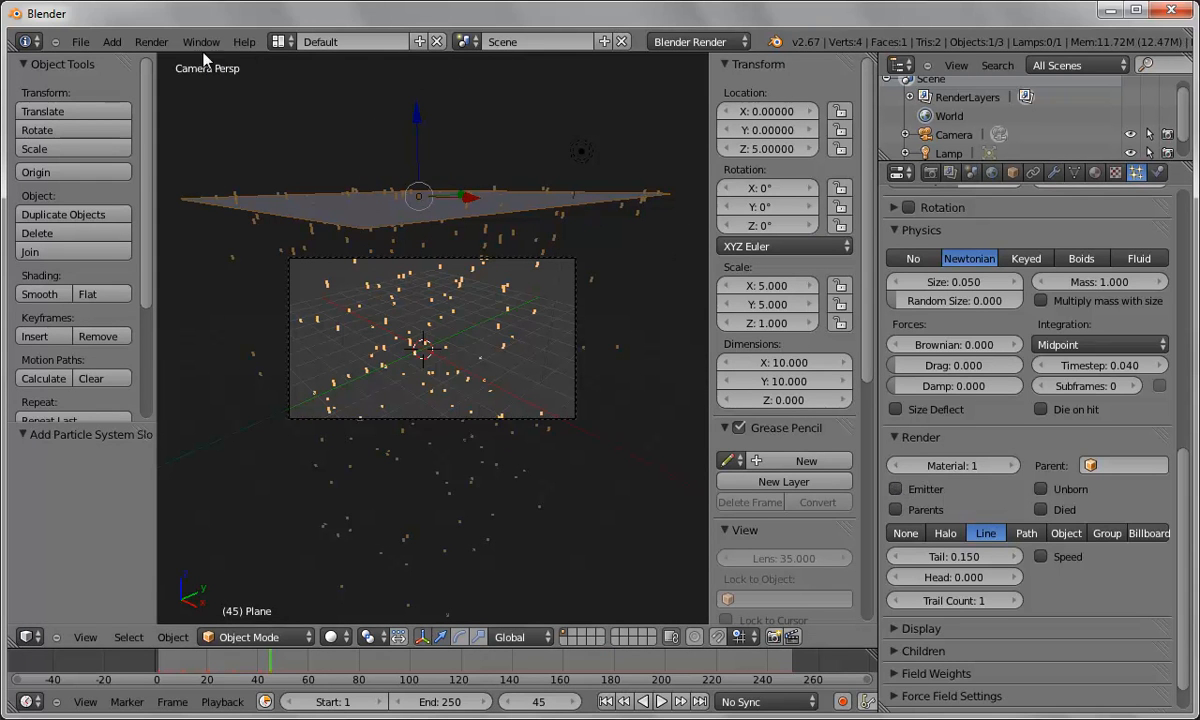
left_click(160, 43)
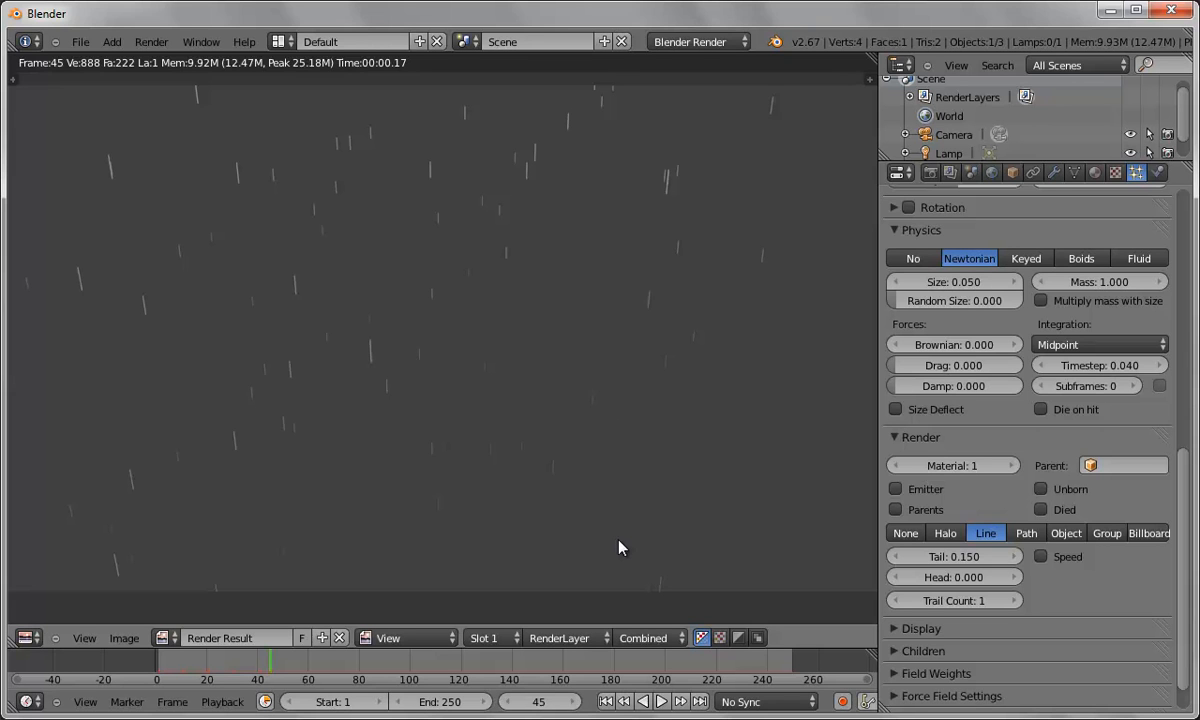
key("Escape")
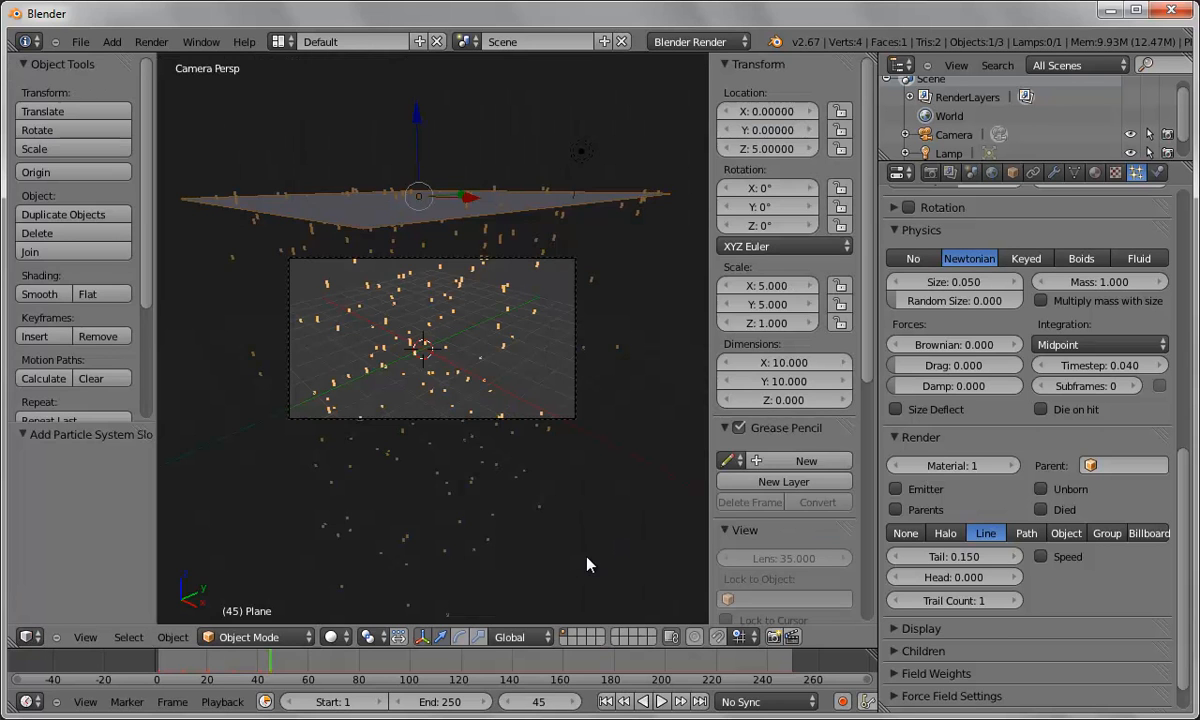
Step: Replay the particle animation from the first frame, stop it, and move the timeline to frame 40
left_click(605, 701)
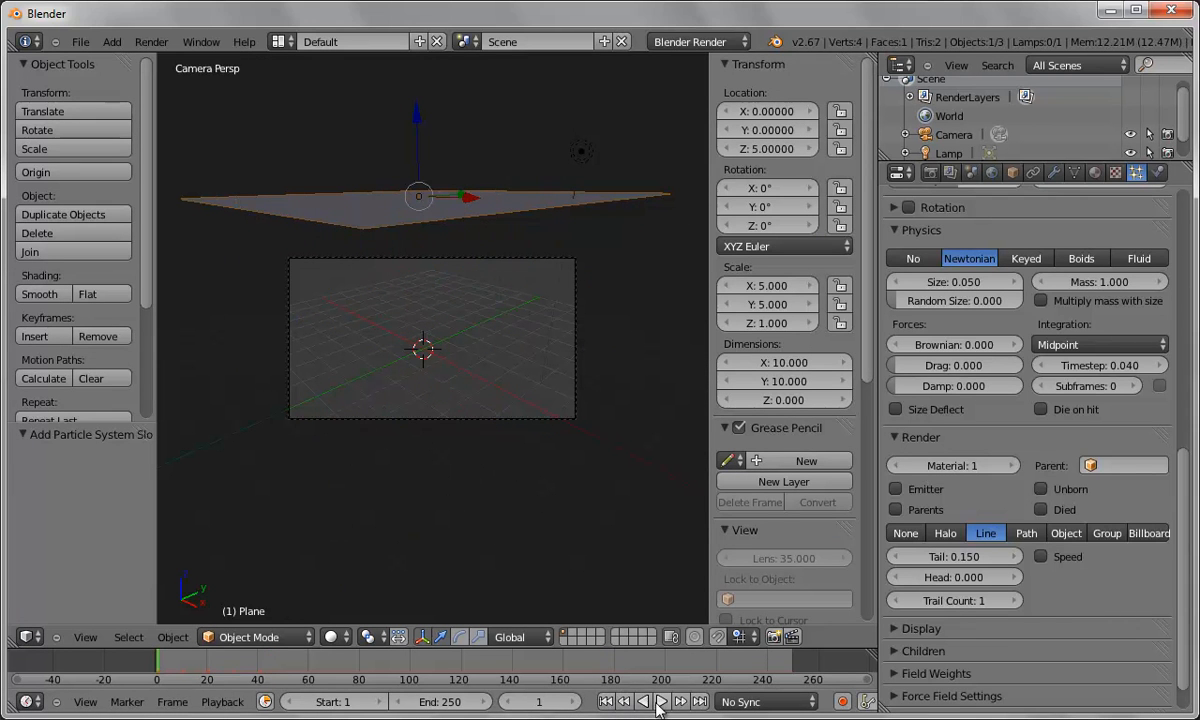
left_click(660, 701)
left_click(652, 701)
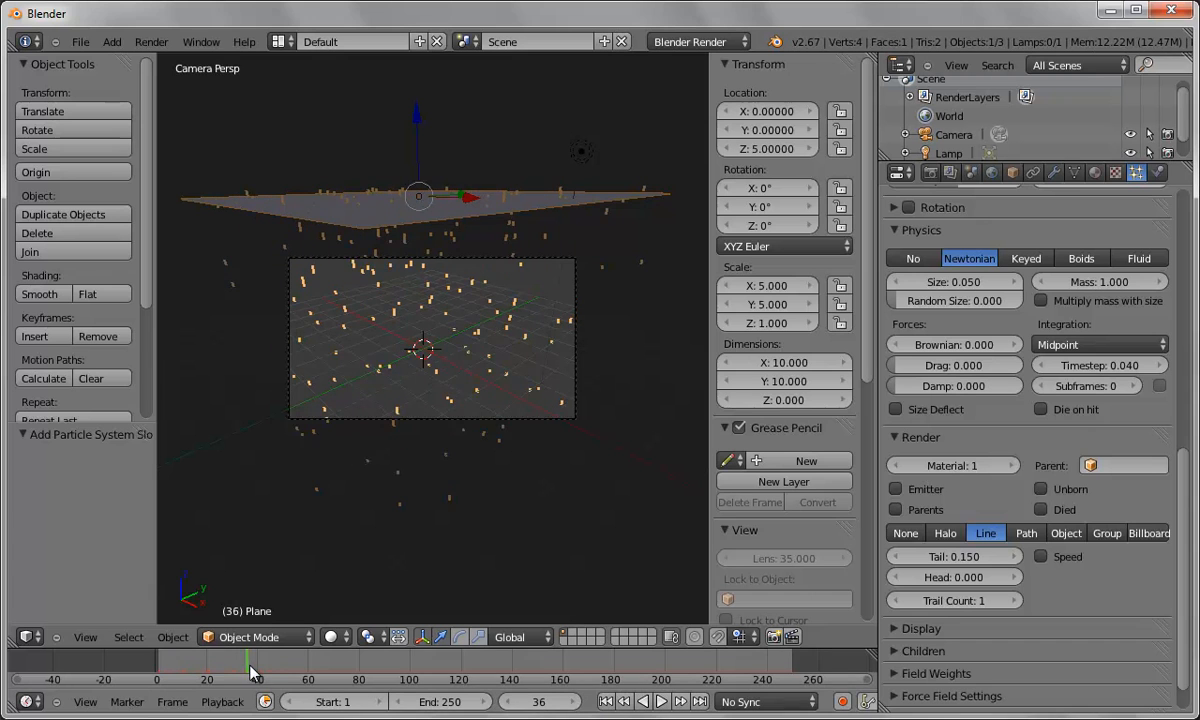
left_click_drag(249, 670, 259, 668)
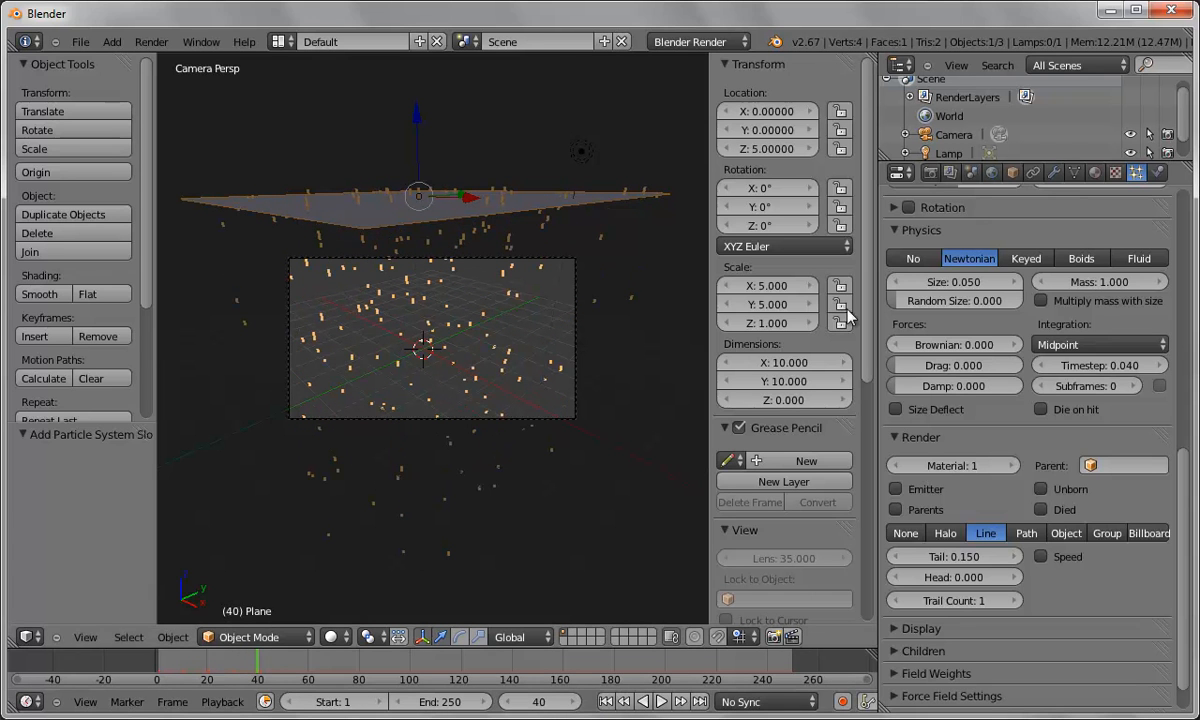
Step: Set the render resolution scale to 25% and the frame rate to a custom 15 fps
scroll(1185, 455, "up", 10)
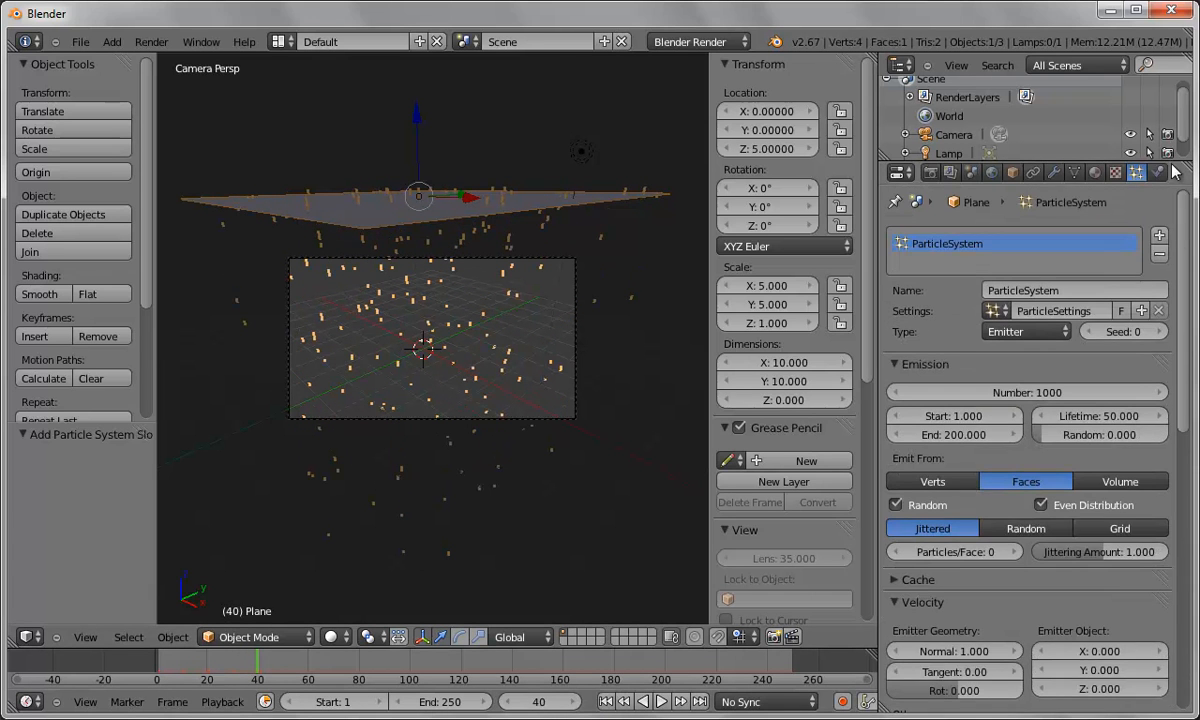
left_click(930, 173)
left_click(954, 419)
key("Return")
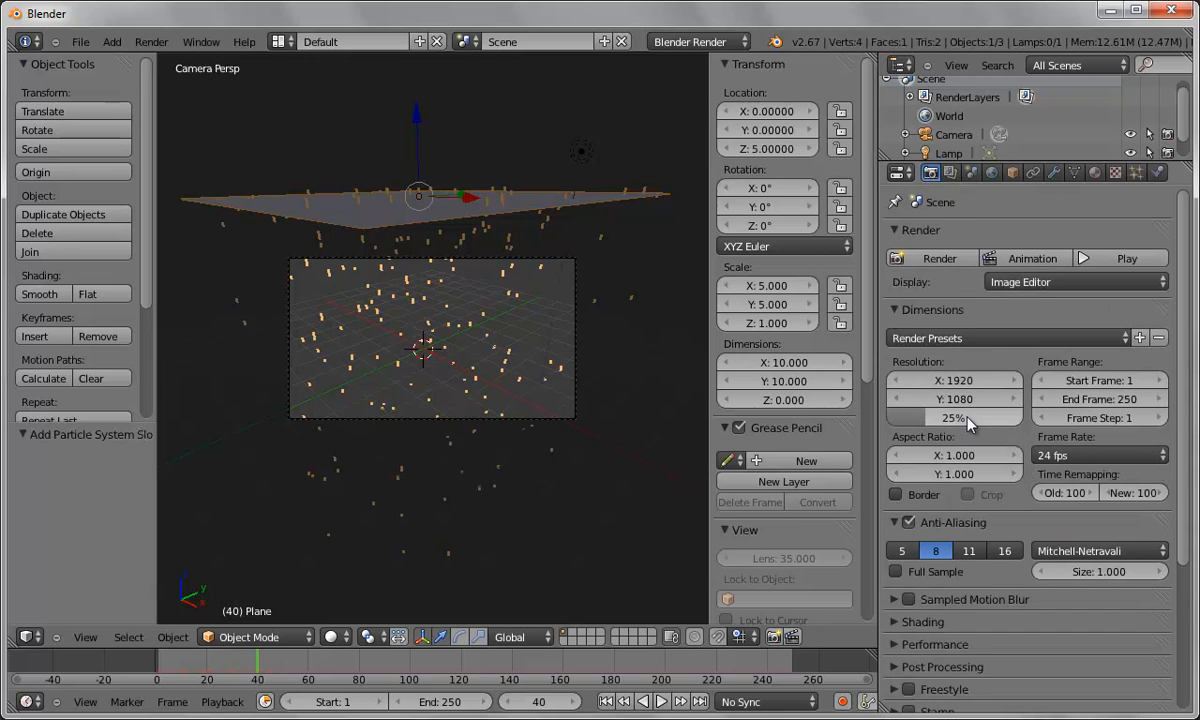
left_click(1045, 456)
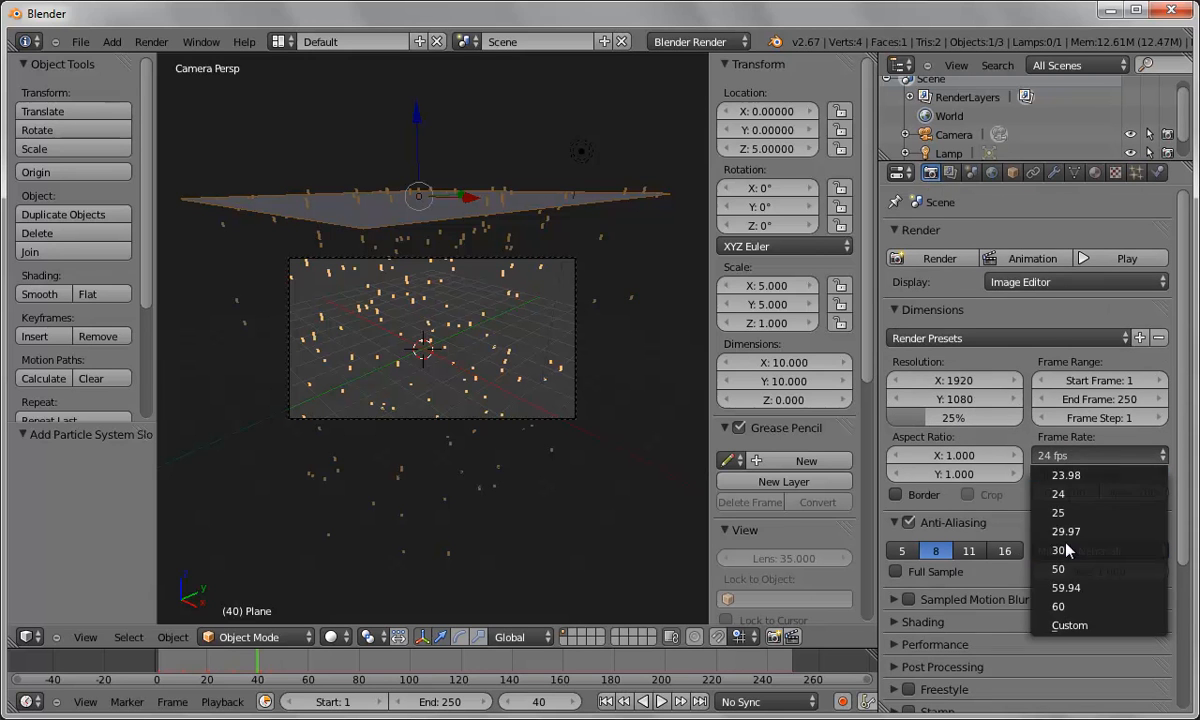
left_click(1069, 625)
left_click(1104, 474)
type("1")
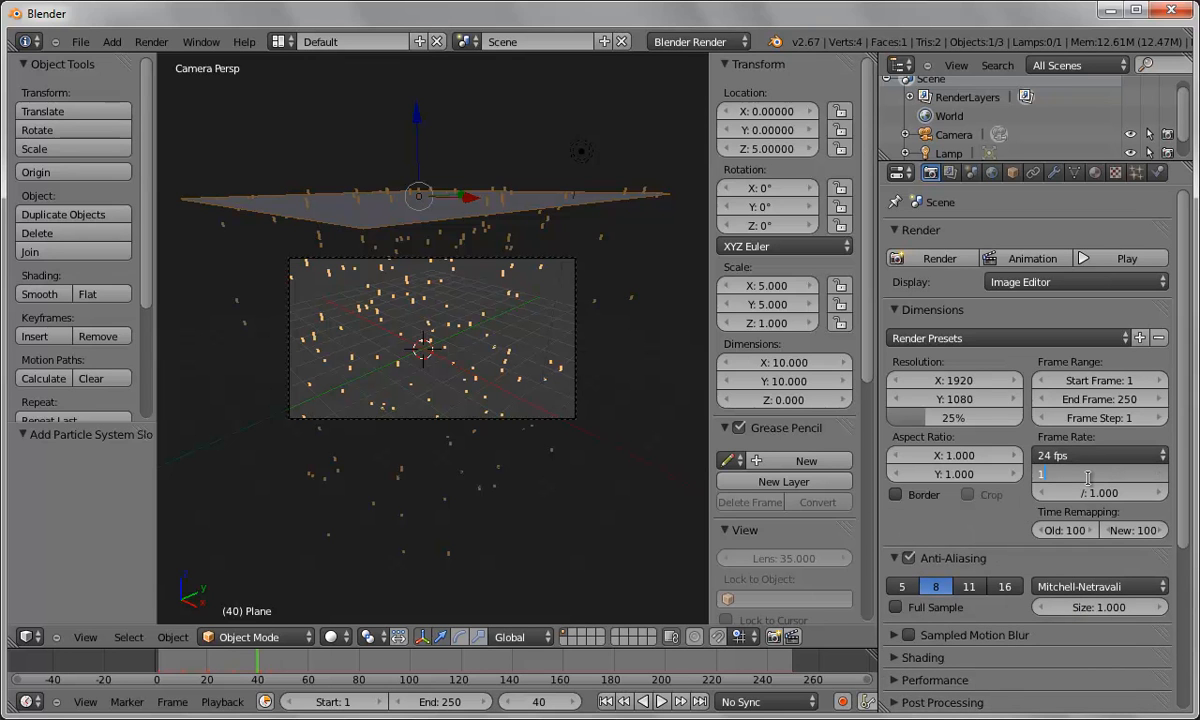
type("5")
key("Return")
Step: Set the render frame range to start at frame 40 and end at frame 100, with a frame step of 1
left_click(1110, 378)
type("40")
key("Tab")
type("1")
key("Tab")
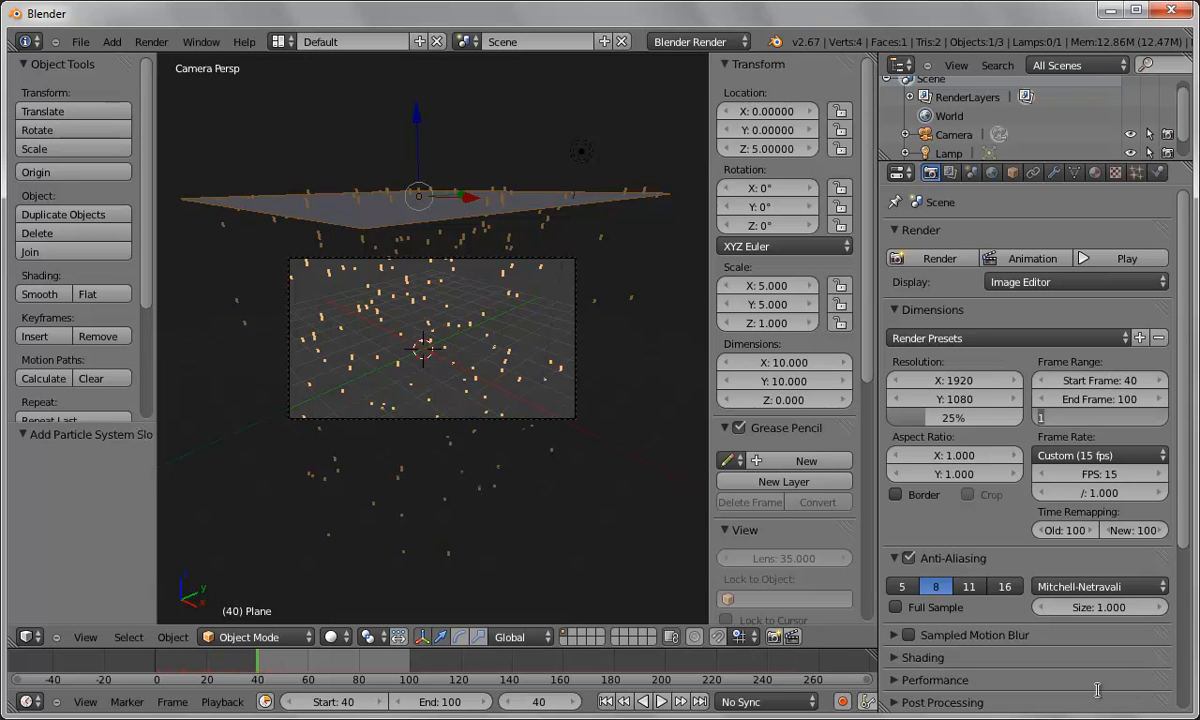
key("Return")
Step: Set the render output to H.264 and save it to the Desktop as particle1
scroll(1190, 625, "down", 5)
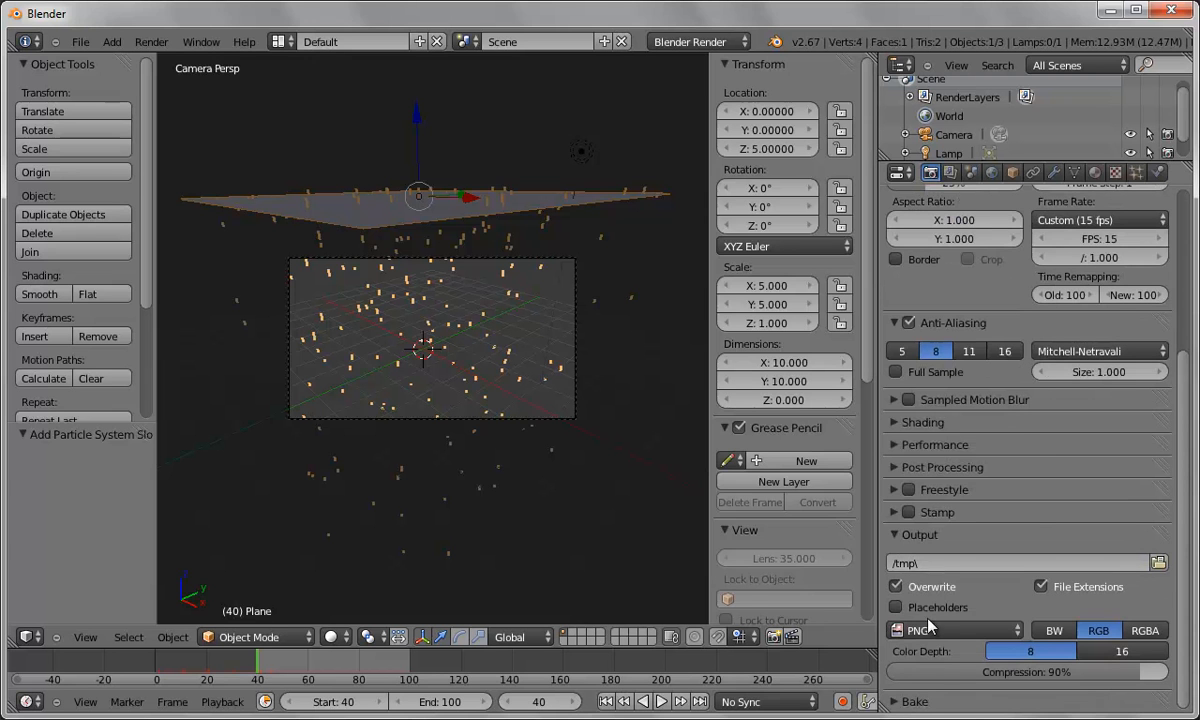
left_click(955, 630)
left_click(900, 551)
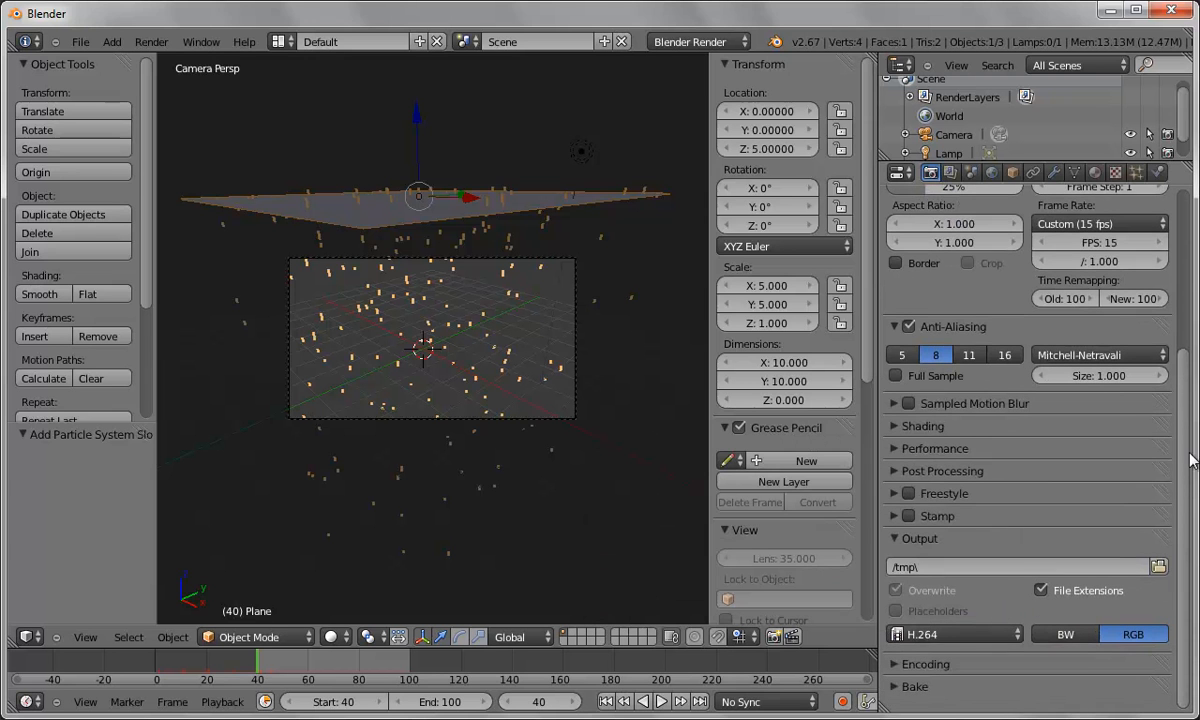
left_click(1158, 566)
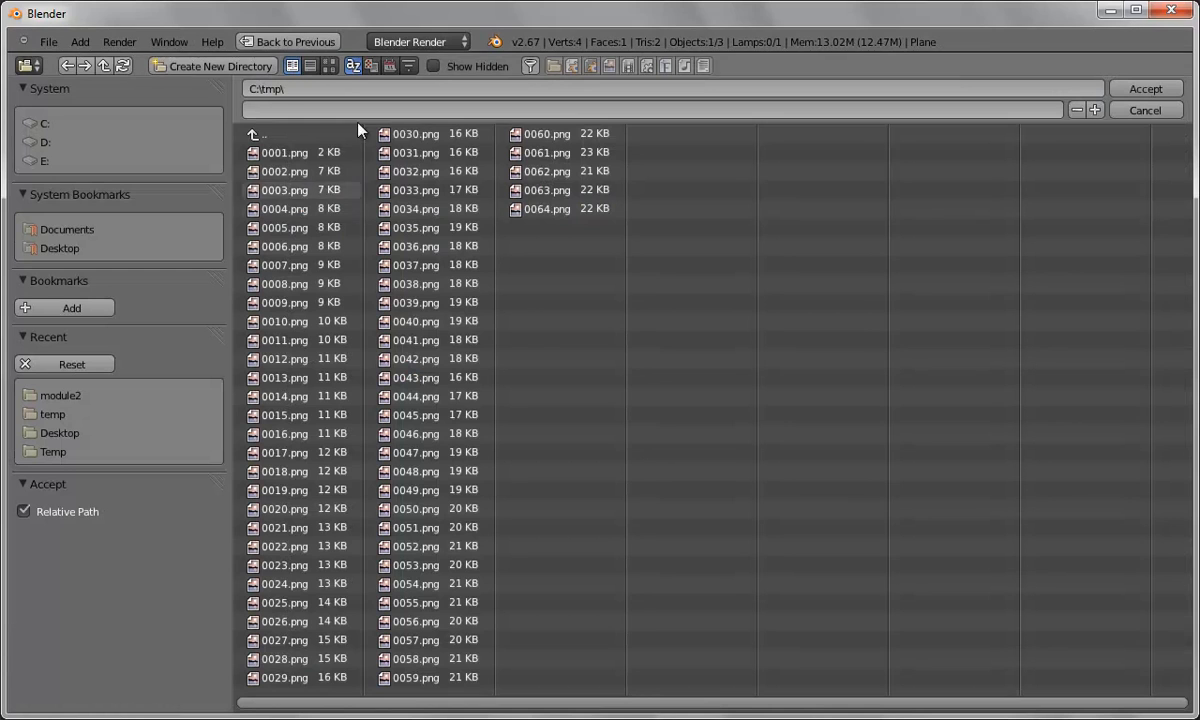
left_click(60, 248)
left_click(272, 105)
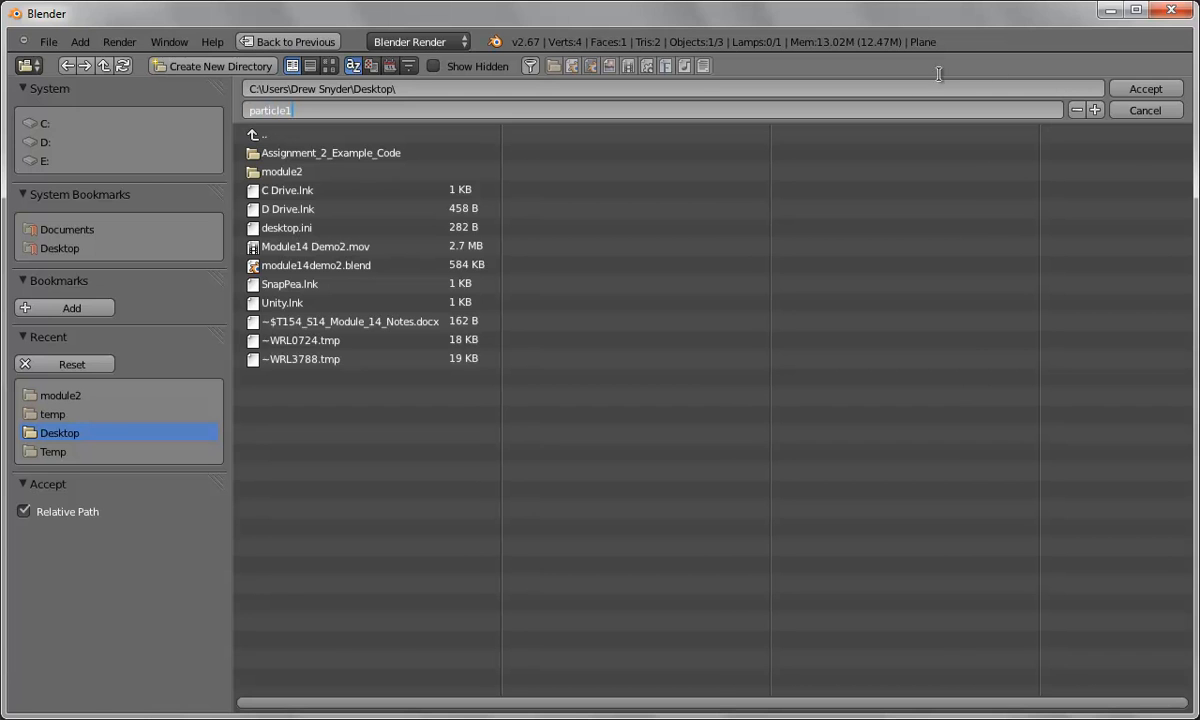
key("Return")
left_click(1146, 89)
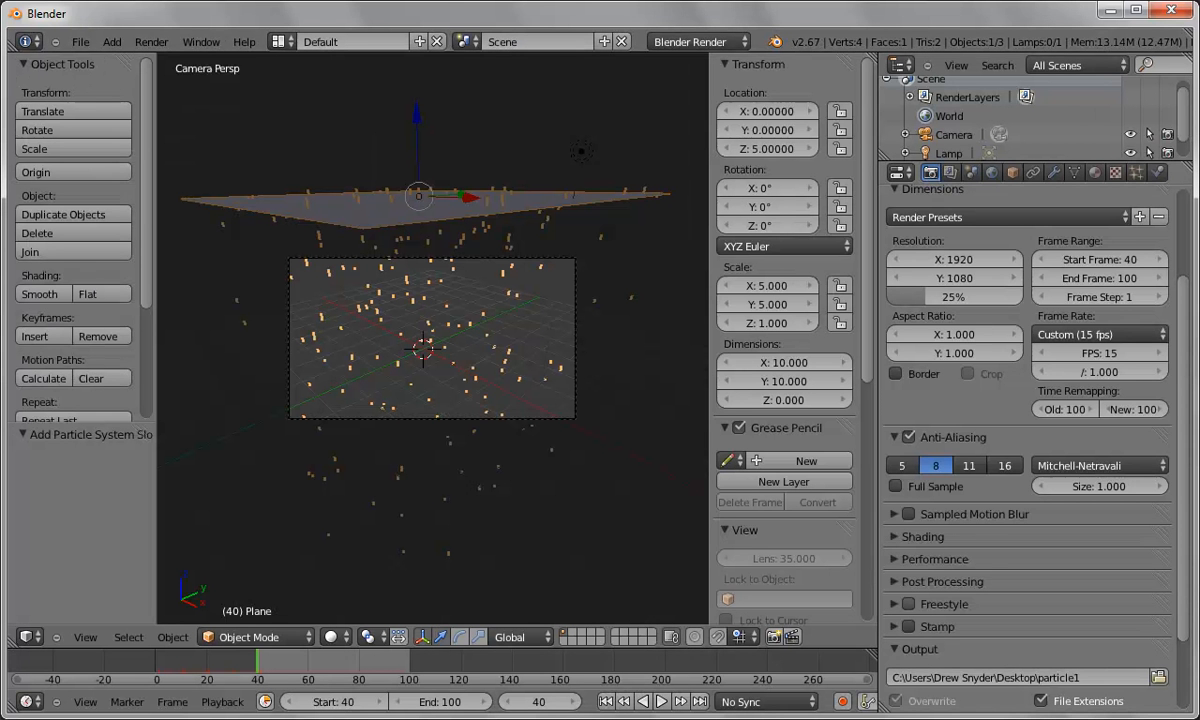
Step: Set the encoding format to Quicktime and render the full animation
scroll(895, 557, "down", 5)
scroll(936, 663, "down", 5)
left_click(955, 543)
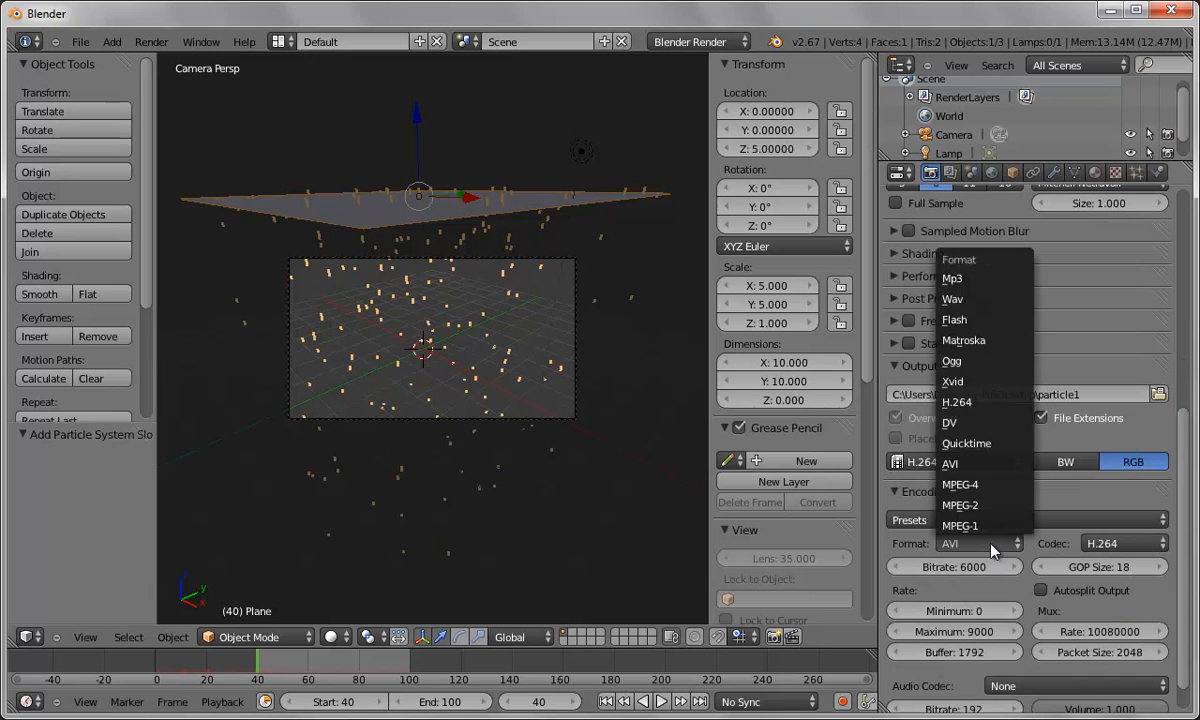
left_click(979, 444)
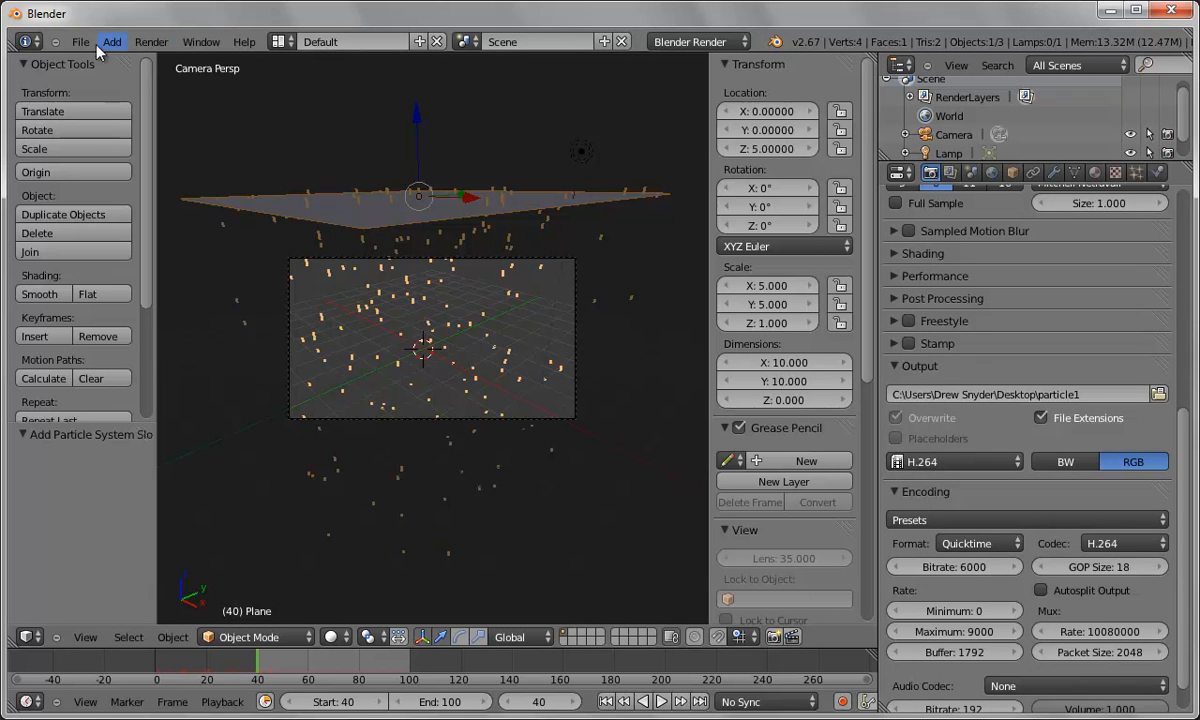
left_click(148, 42)
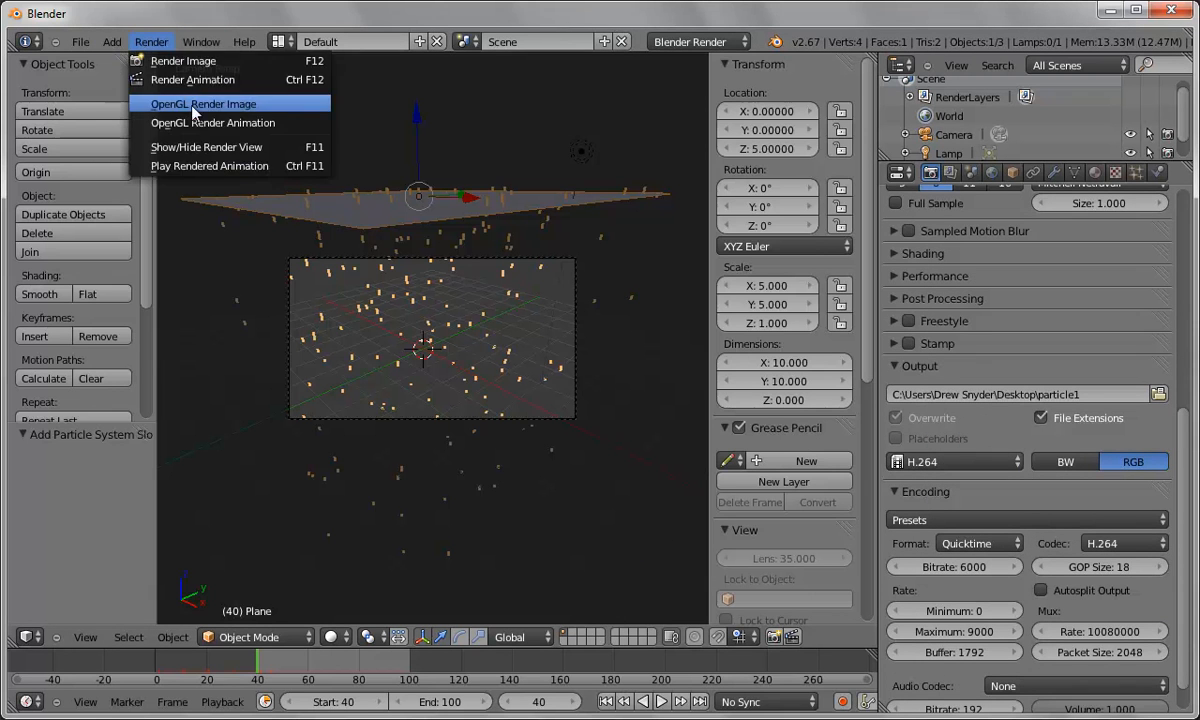
left_click(184, 79)
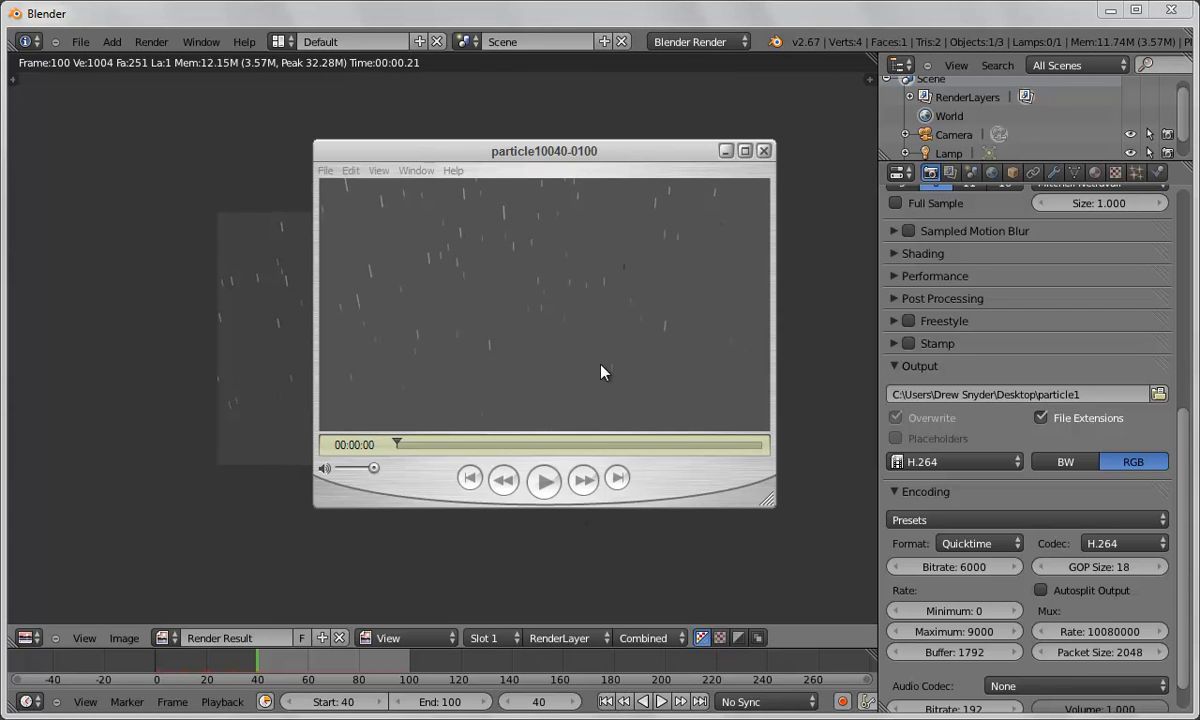
Step: Play the rendered rain movie, then close the player and the render view
left_click(544, 484)
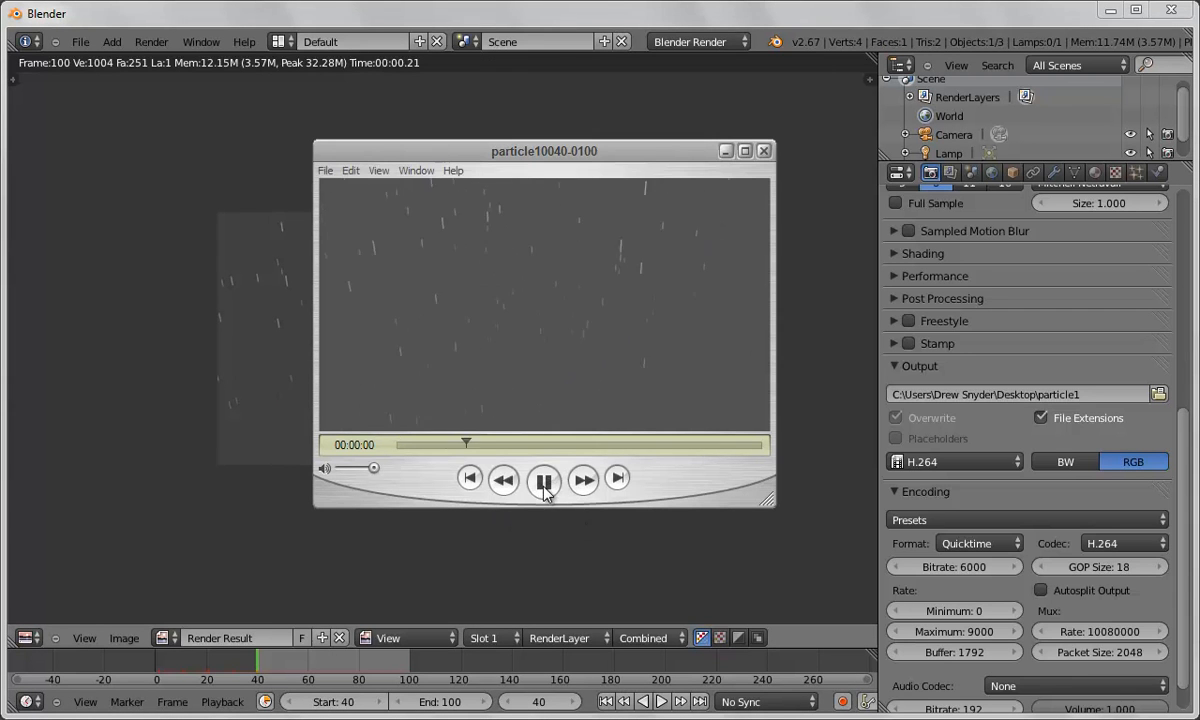
left_click(544, 484)
left_click(762, 152)
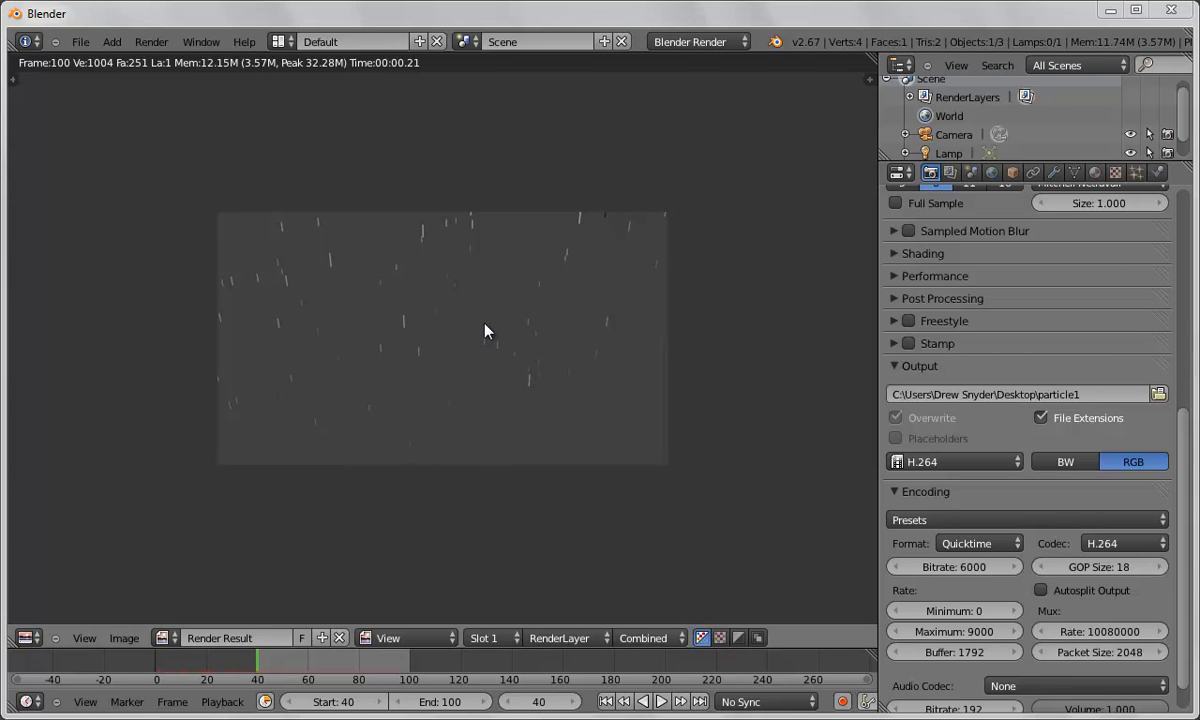
key("Escape")
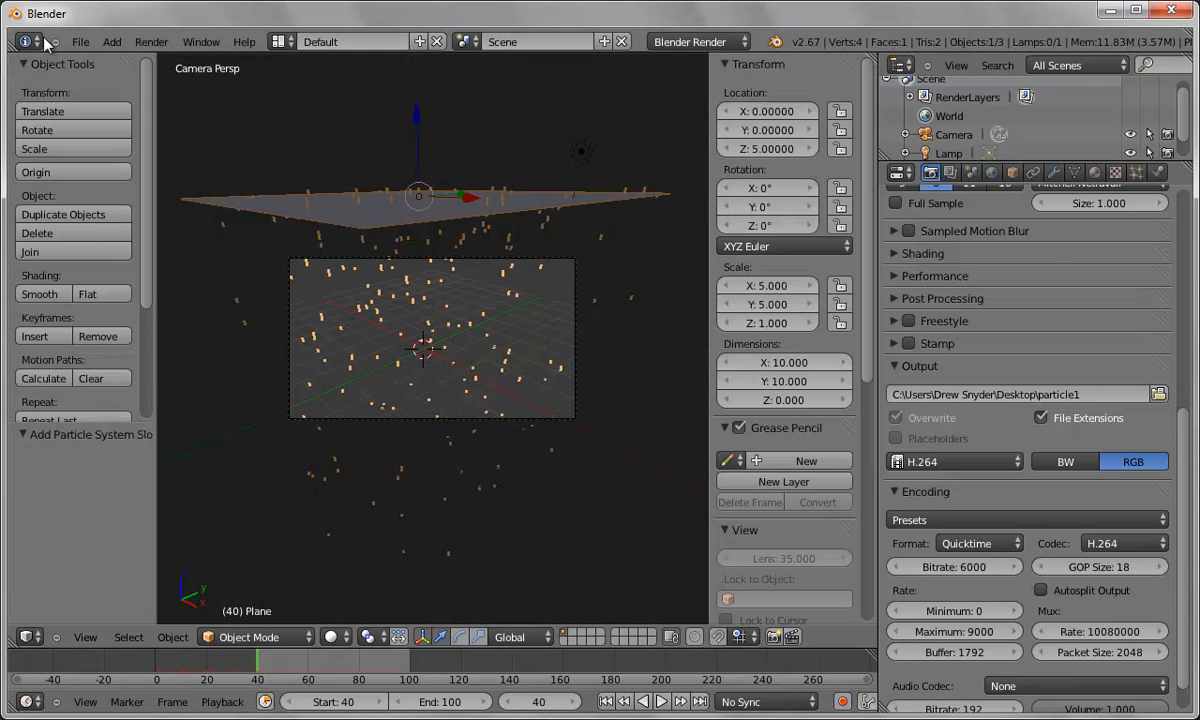
Step: Load the factory settings for a fresh scene and delete the default cube
left_click(79, 43)
mouse_move(102, 97)
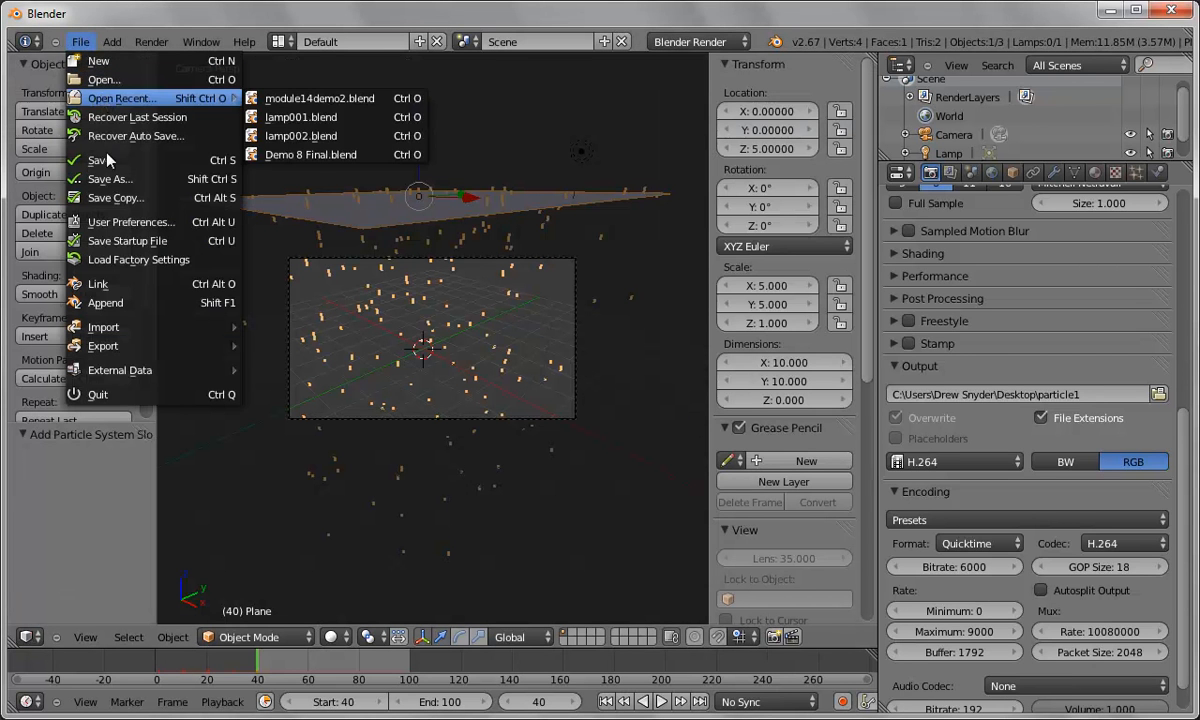
left_click(140, 259)
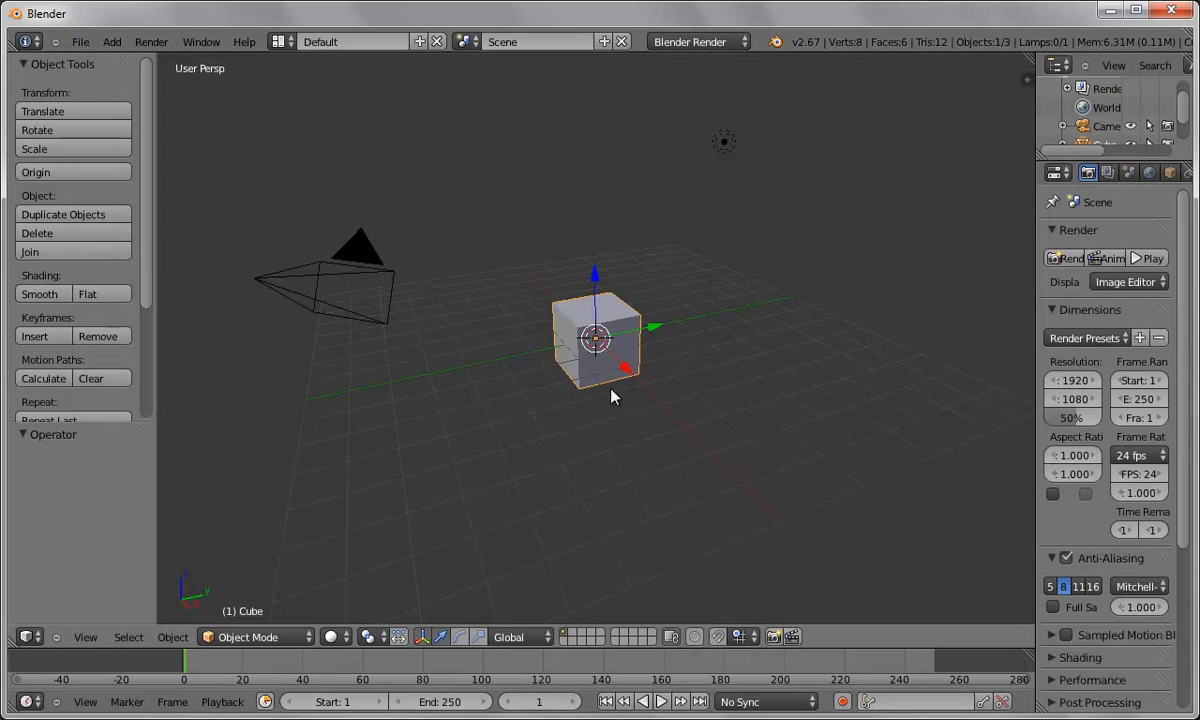
key("x")
left_click(650, 470)
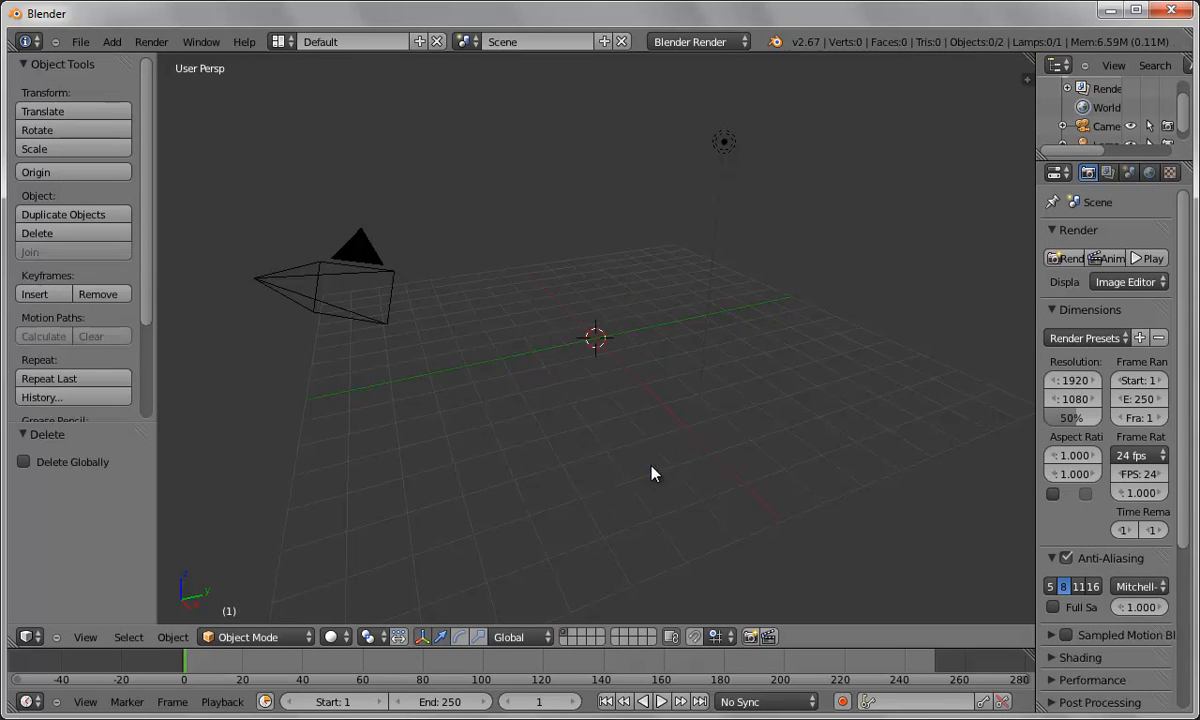
Step: Add a mesh plane at the centre of the empty scene
left_click(112, 42)
mouse_move(125, 57)
left_click(266, 54)
scroll(695, 443, "up", 2)
scroll(695, 443, "up", 3)
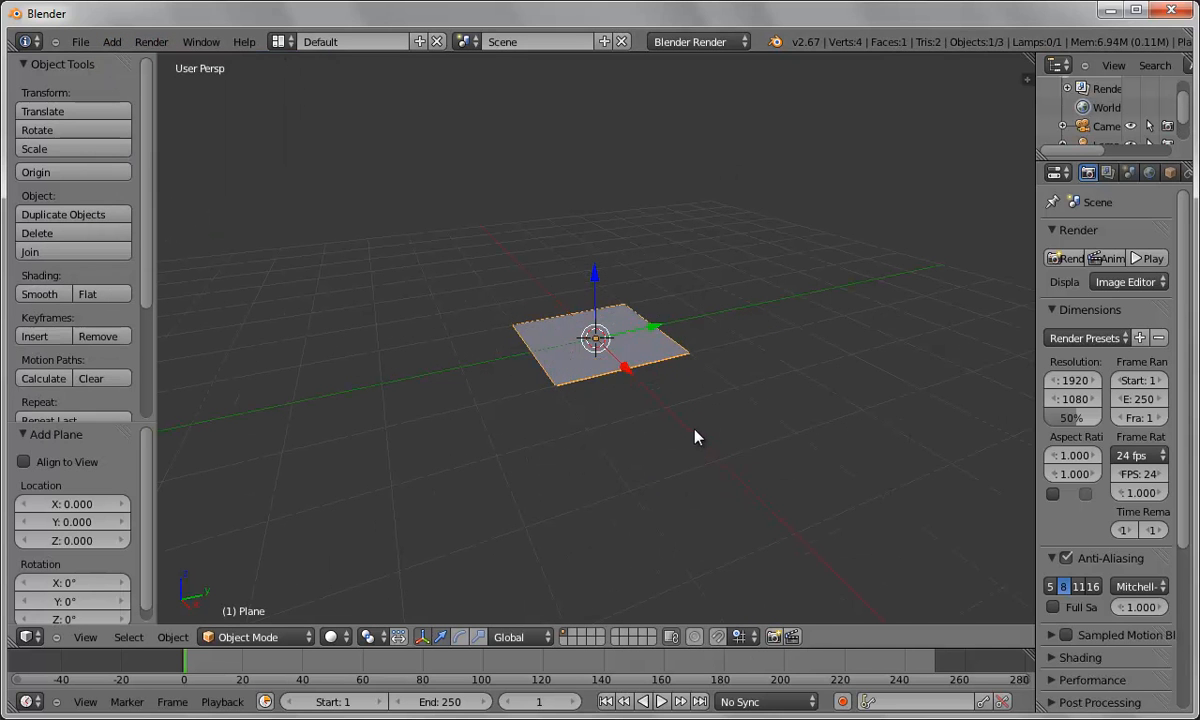
Step: Set the plane's X and Y dimensions to 0.5
key("n")
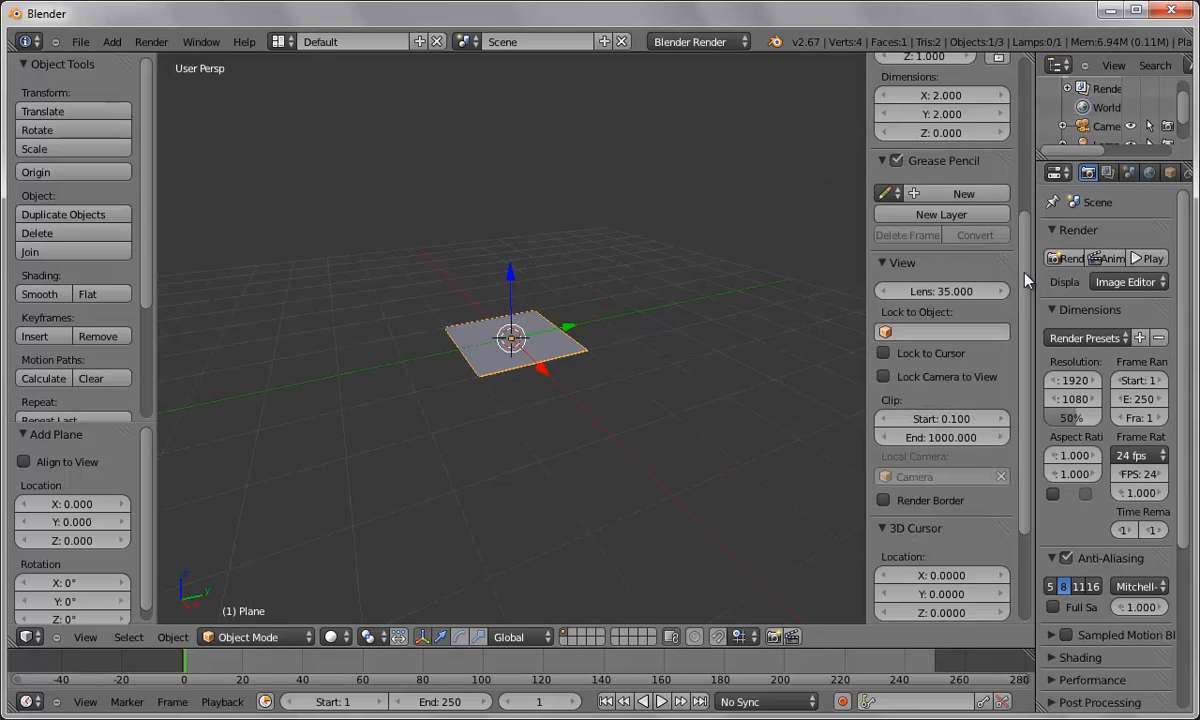
scroll(1020, 193, "up", 5)
left_click(960, 259)
type("2.0")
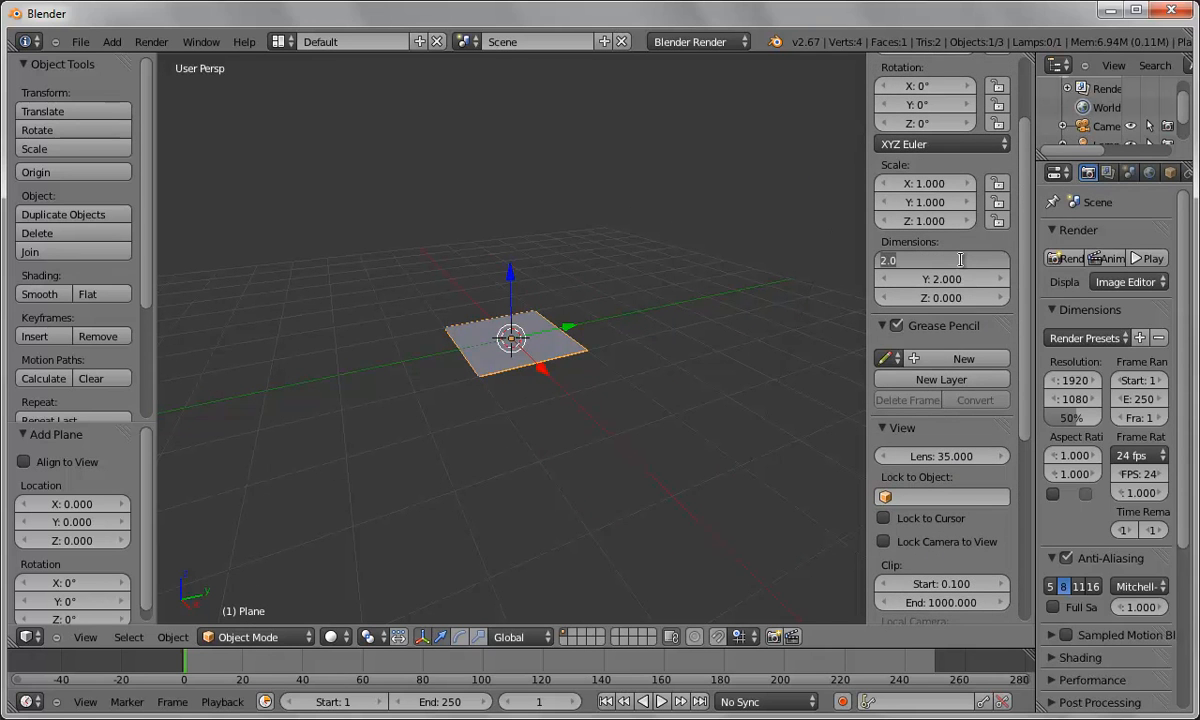
key("BackSpace")
key("BackSpace")
key("BackSpace")
type(".5")
key("Tab")
type(".5")
key("Tab")
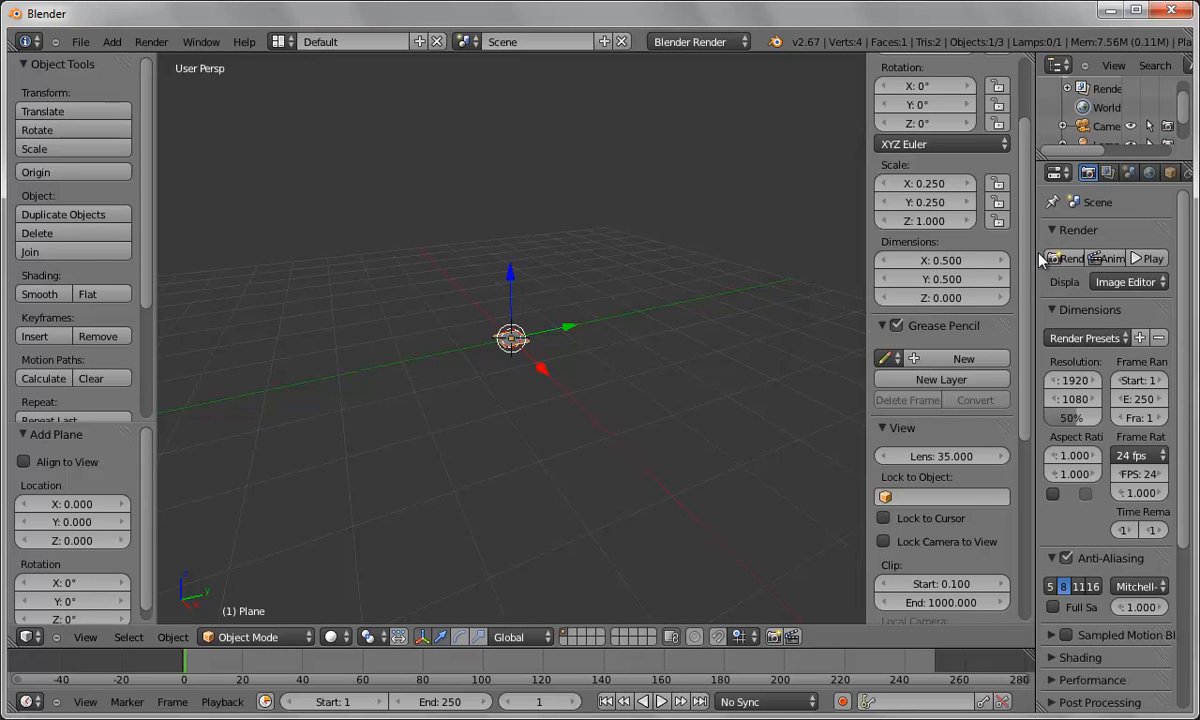
Step: Add a particle system to the small plane, then play and stop the animation to preview the default emission
left_click_drag(1037, 250, 898, 253)
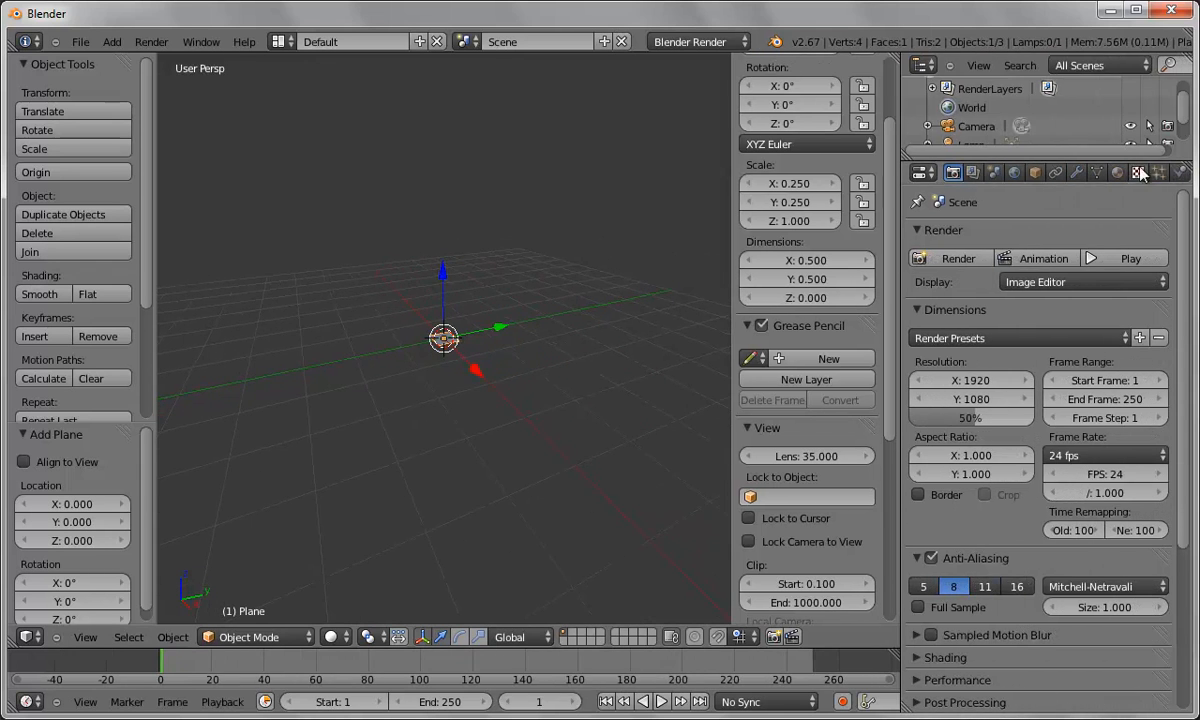
left_click(1158, 172)
left_click(1176, 237)
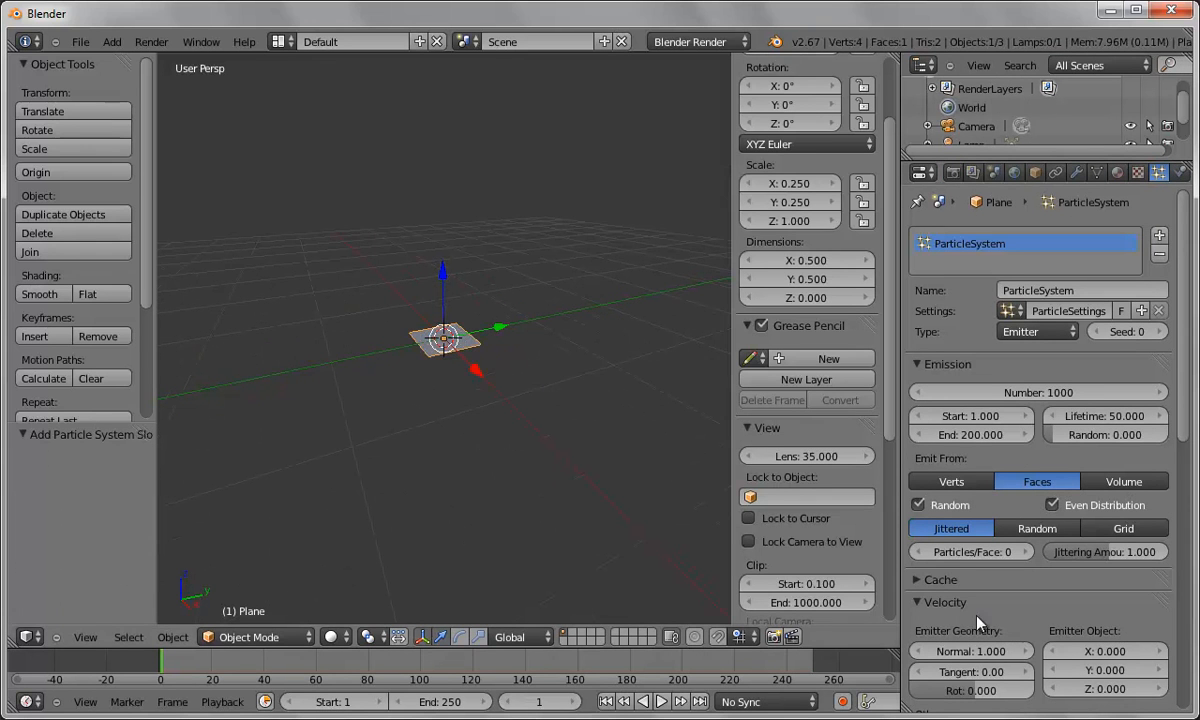
left_click(660, 701)
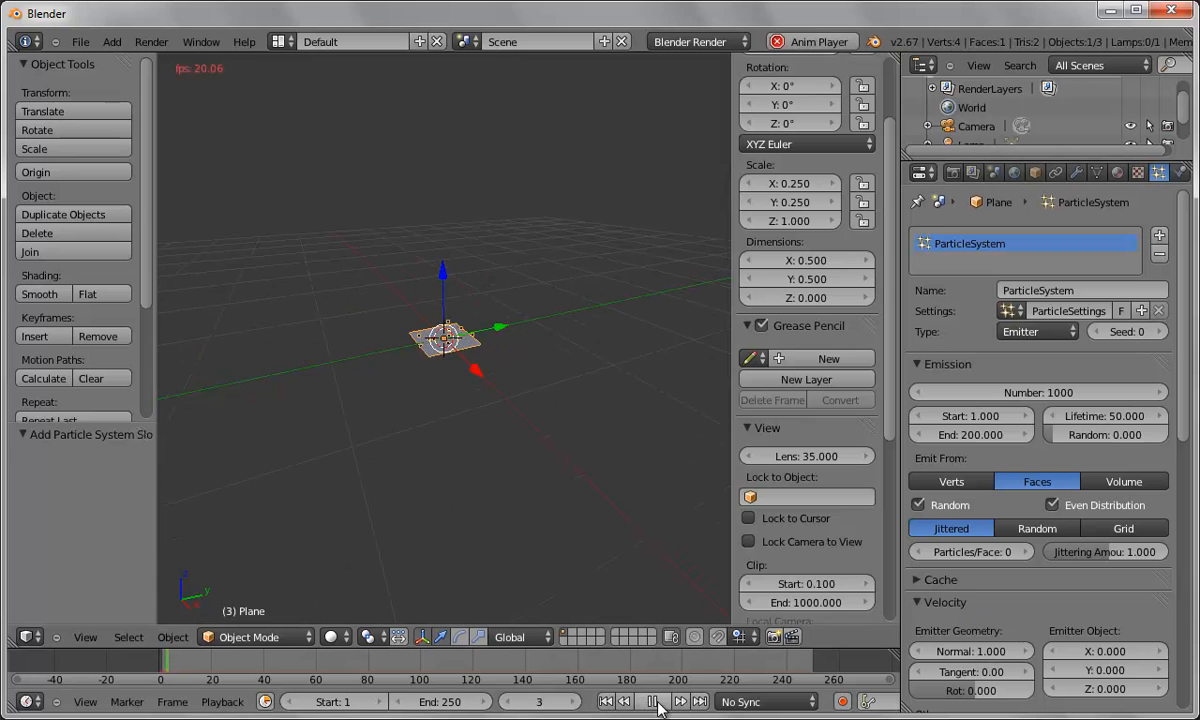
left_click(659, 704)
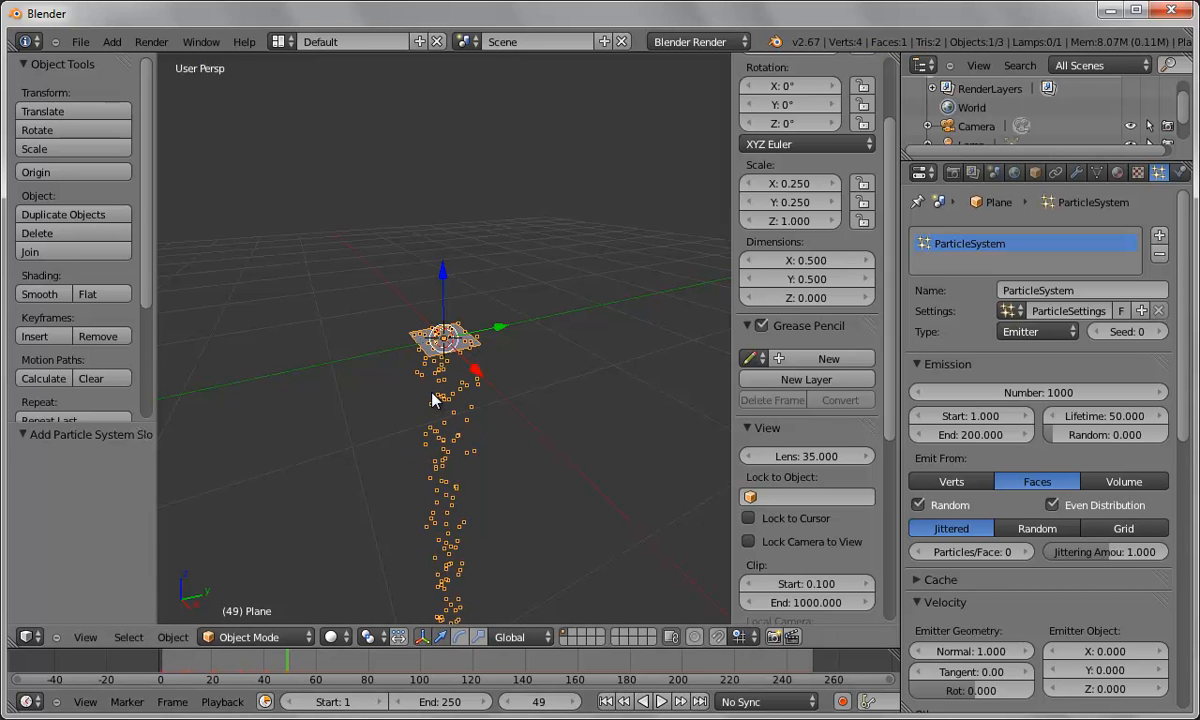
Step: Set the particles' emitter object velocity in Z to 0.15
scroll(1186, 400, "down", 3)
left_click_drag(1186, 418, 1186, 480)
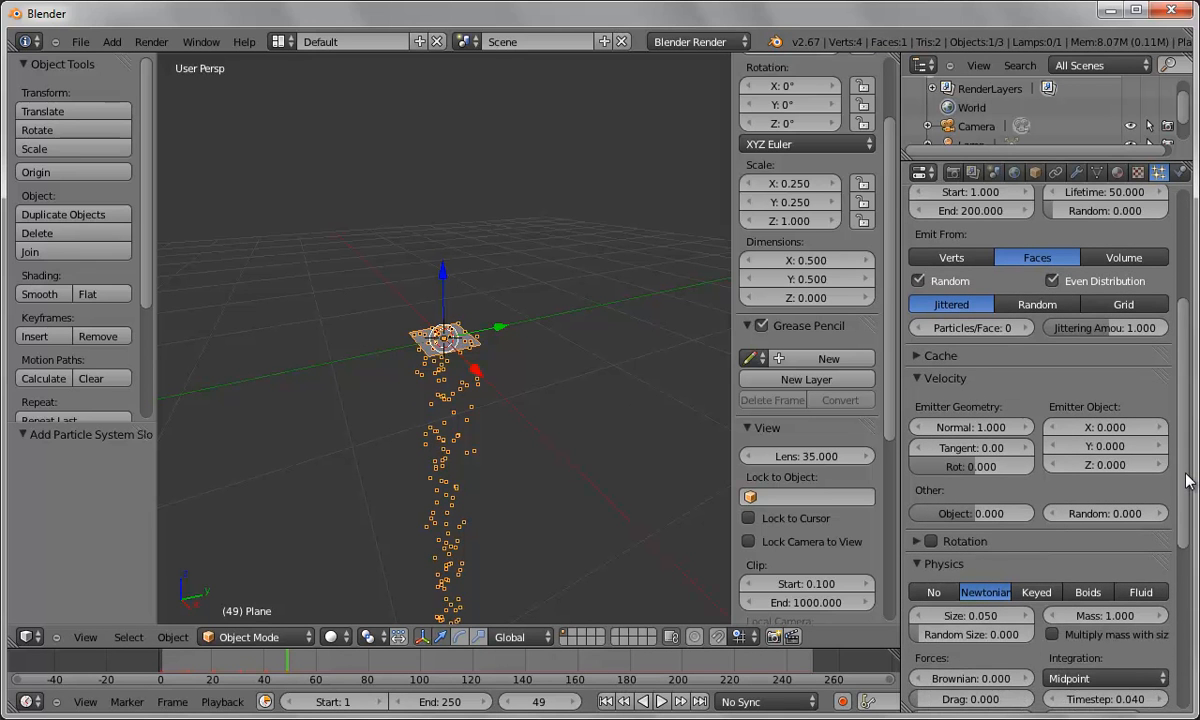
left_click(1120, 463)
key("BackSpace")
type("0.15")
key("Tab")
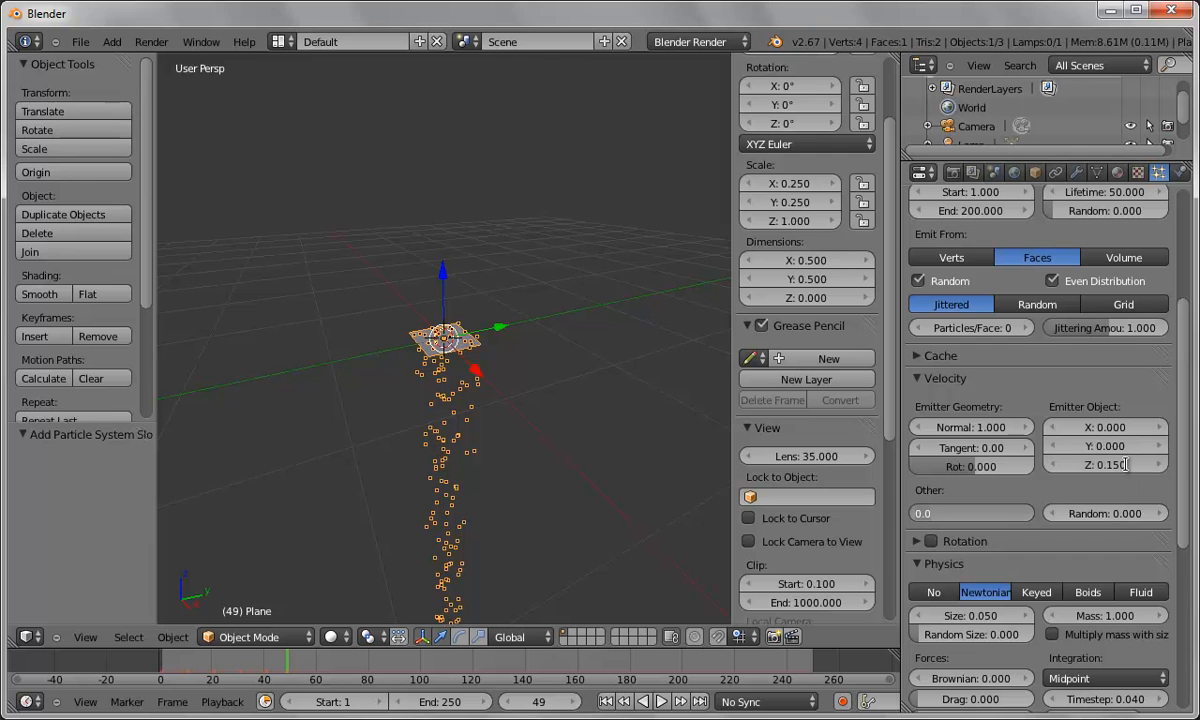
Step: Replay the particle animation from the first frame to check the new upward velocity, and stop it
left_click(611, 705)
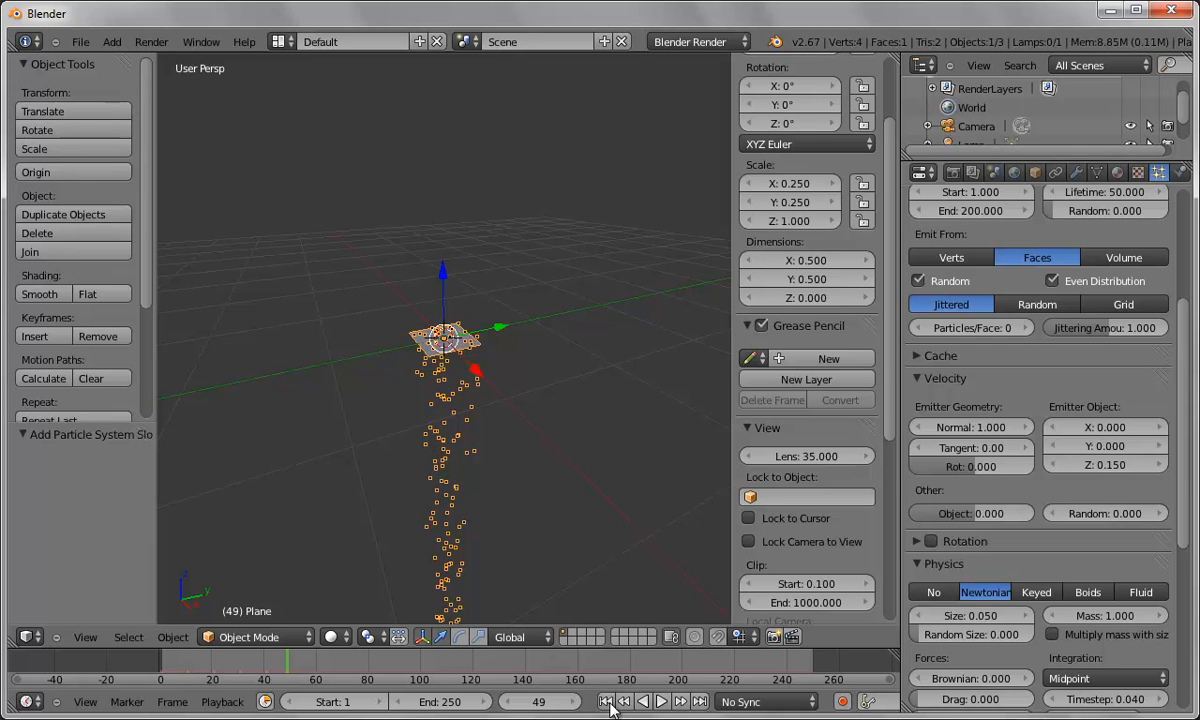
left_click(606, 702)
left_click(661, 702)
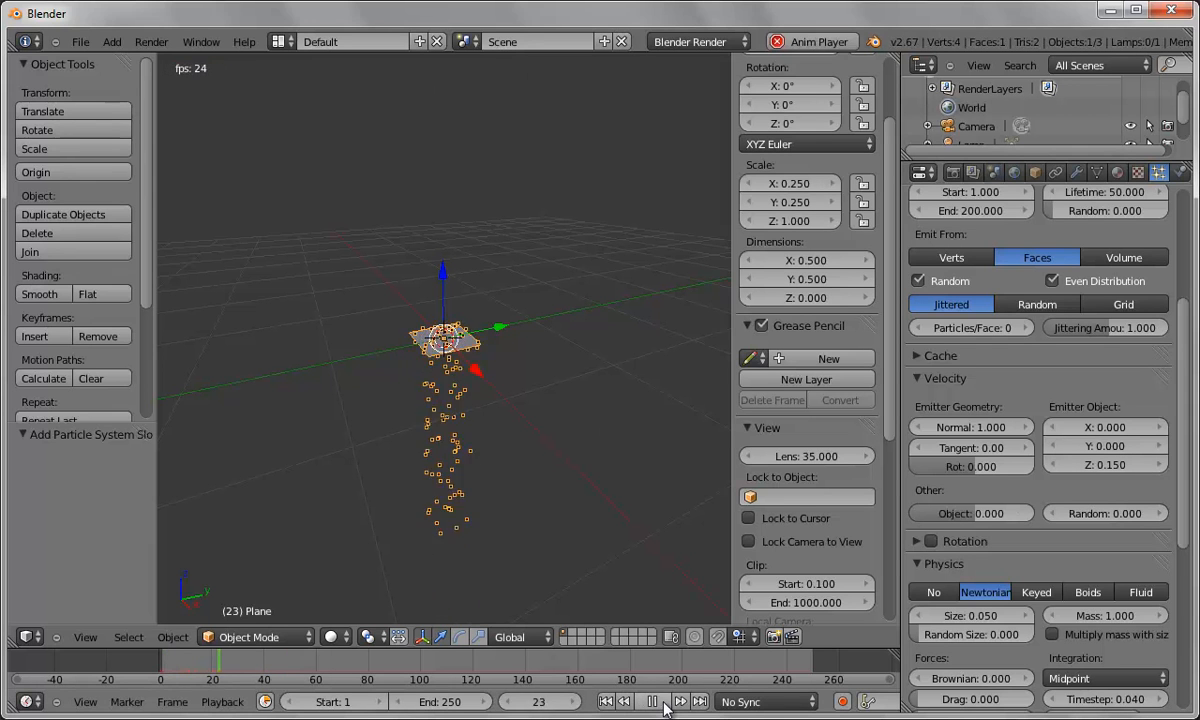
left_click(660, 701)
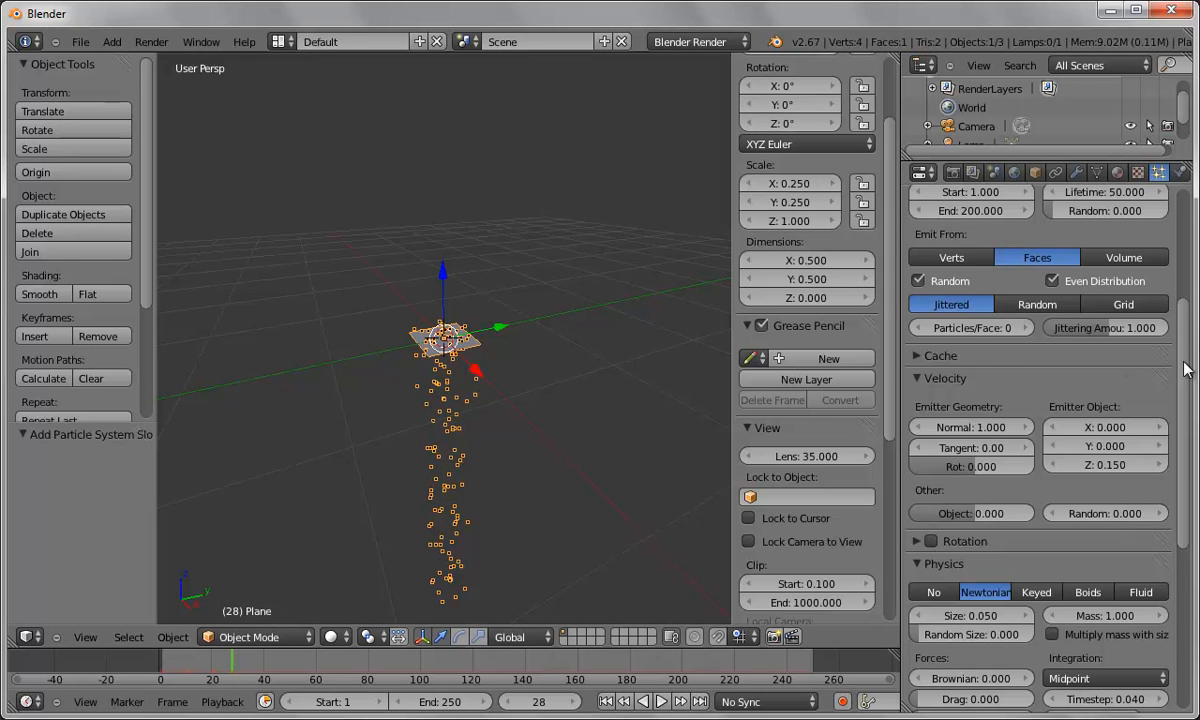
Step: Set the gravity field weight of the plane's particle system to 0
left_click_drag(1181, 370, 1146, 570)
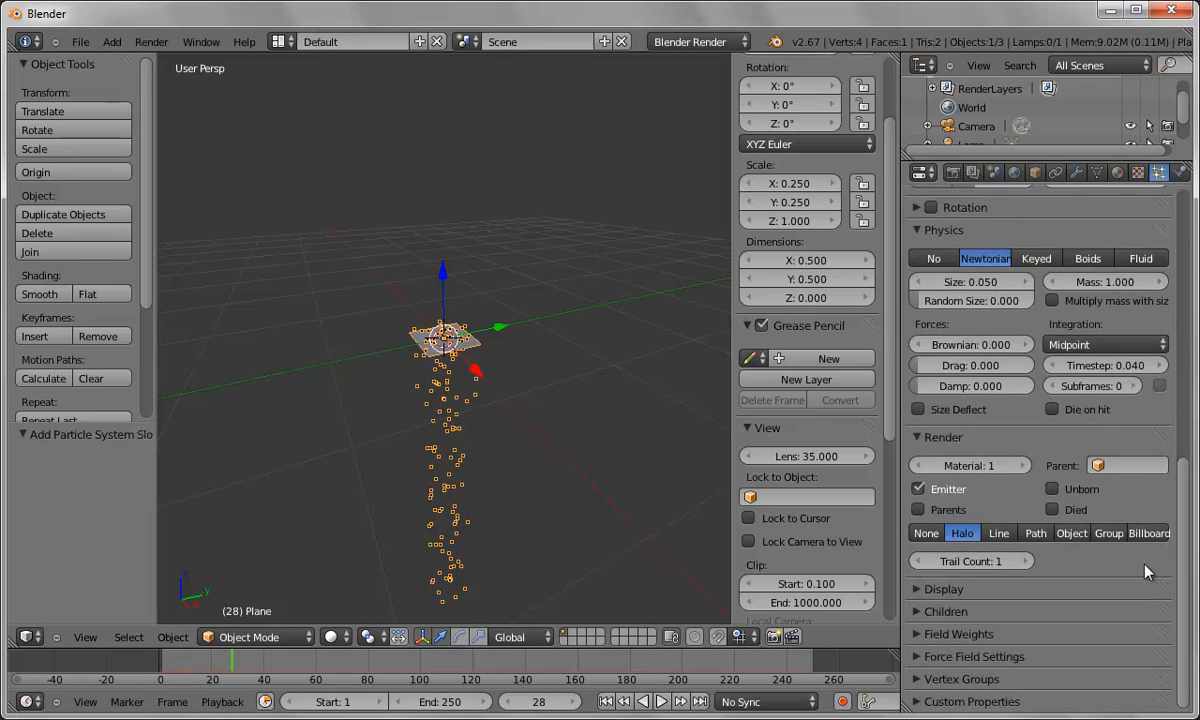
left_click(929, 637)
scroll(950, 610, "down", 4)
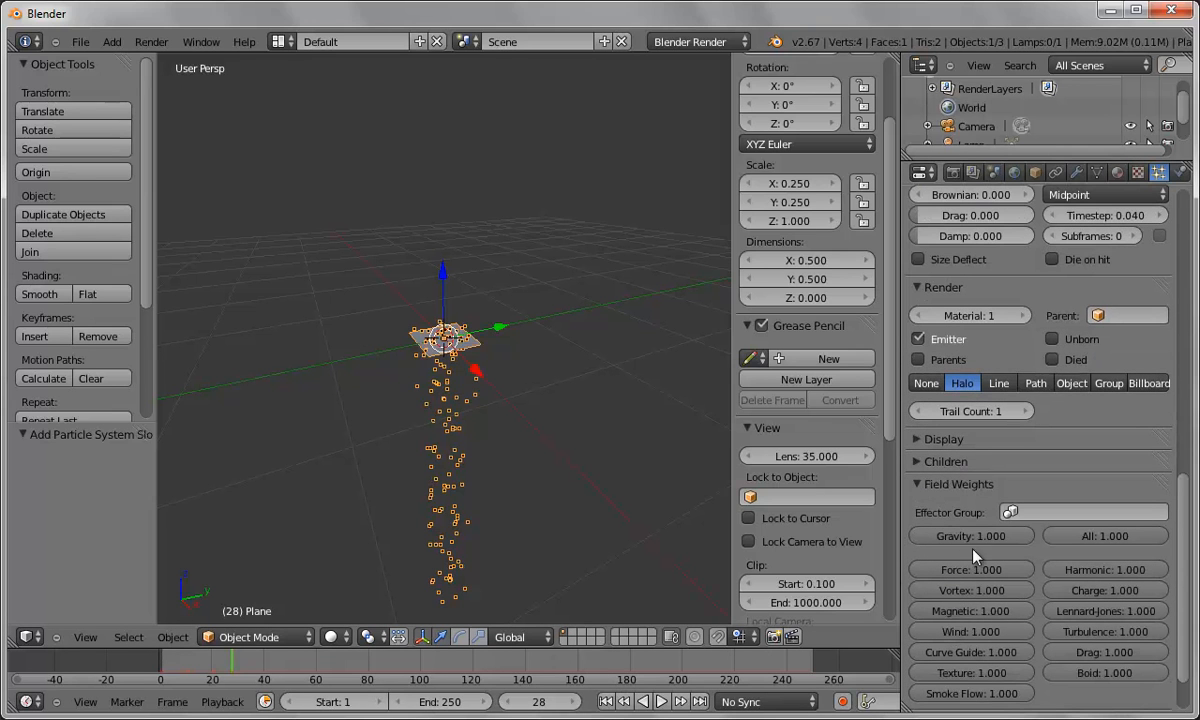
left_click(966, 538)
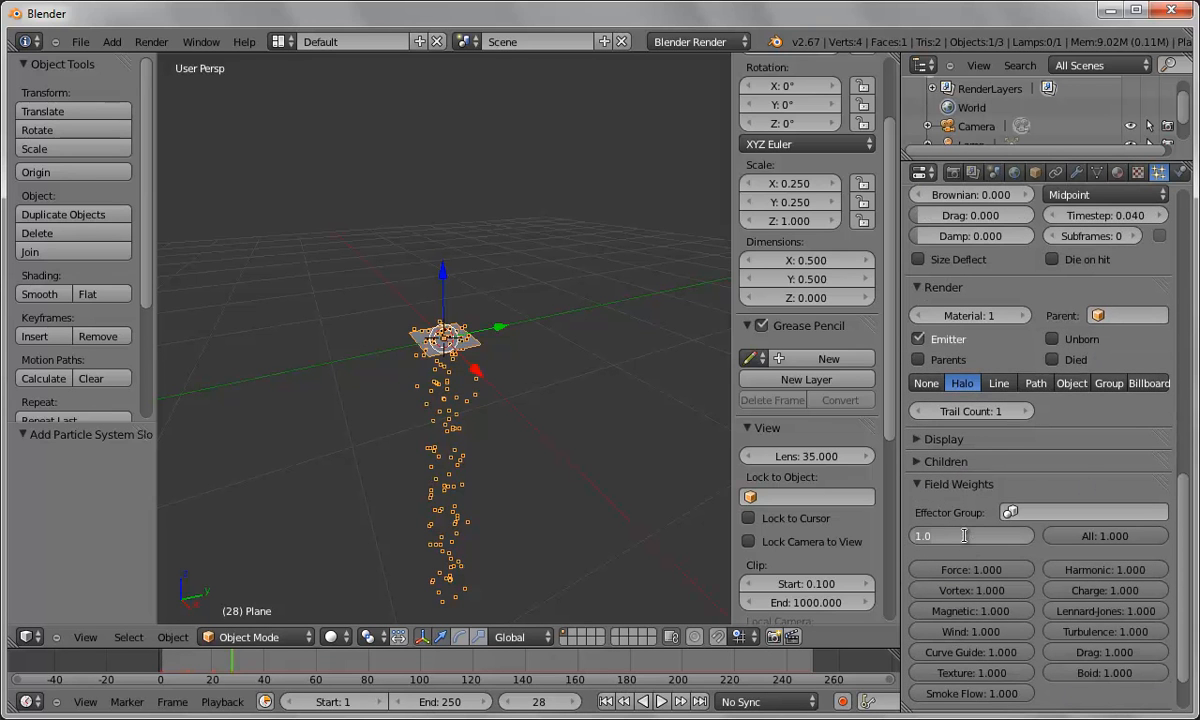
type("0")
key("Return")
Step: Replay the particle animation from the first frame to check the emission without gravity, and stop it
left_click(606, 701)
left_click(661, 701)
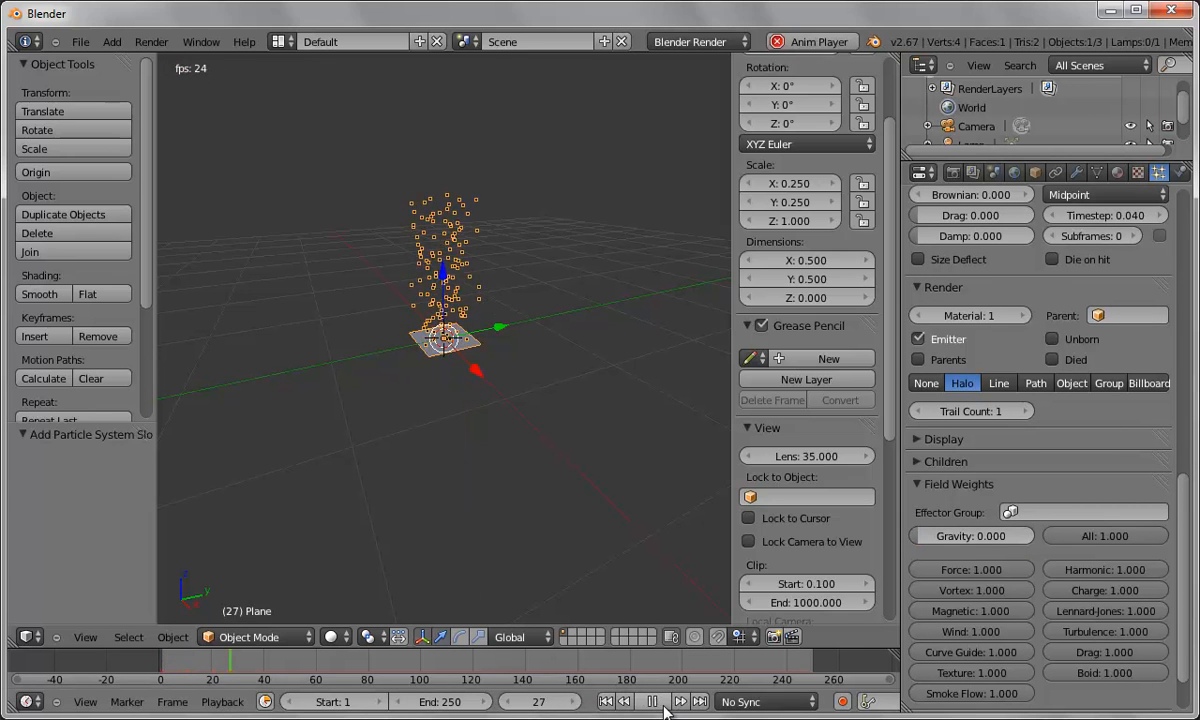
left_click(652, 701)
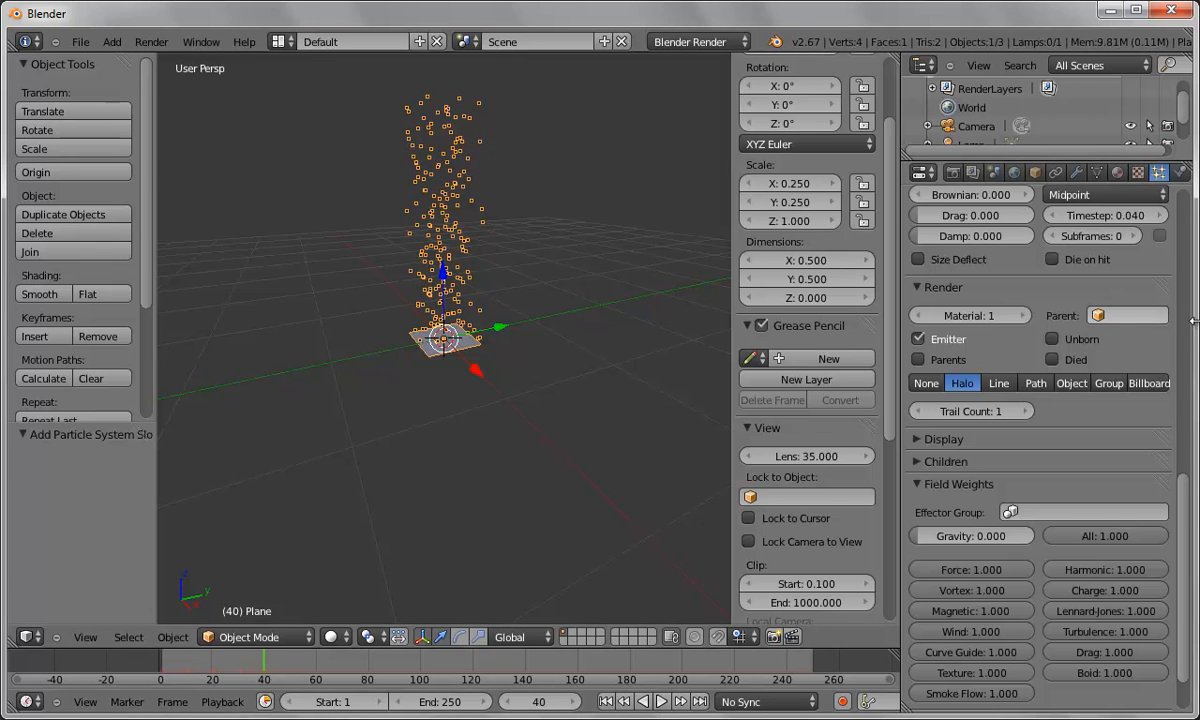
Step: Set the particles' random velocity to 0.25 and replay the animation from the first frame to check the spread
left_click_drag(1184, 515, 1193, 215)
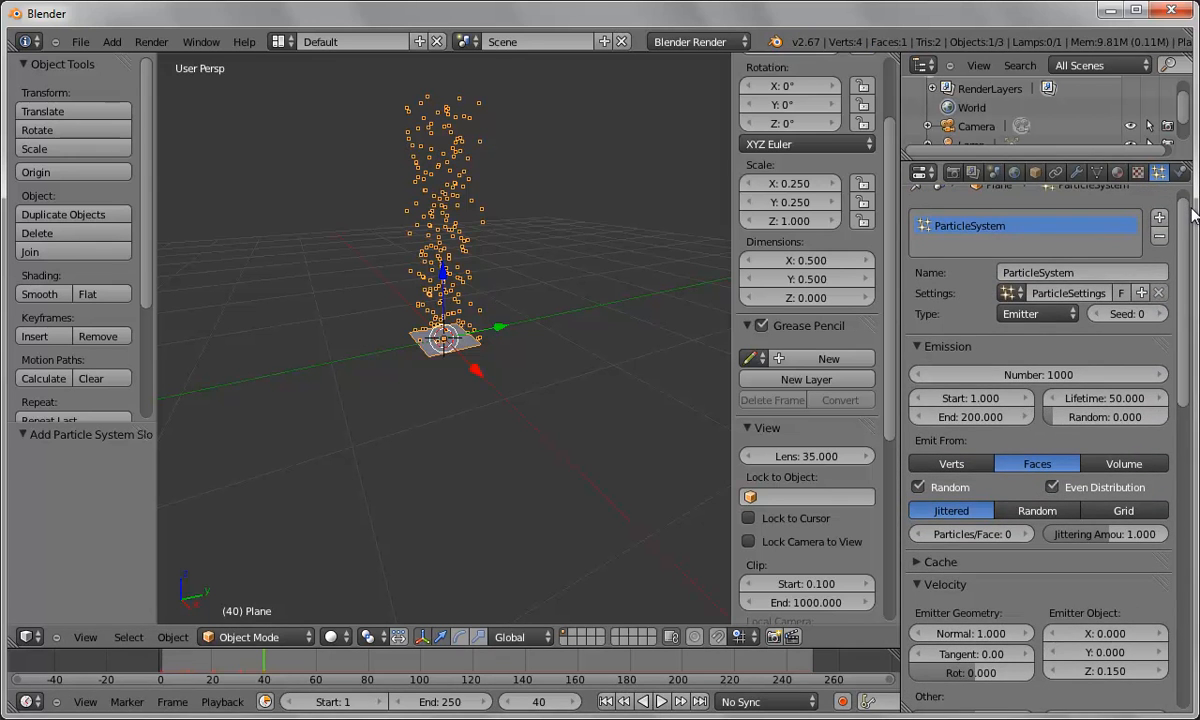
scroll(1110, 450, "down", 5)
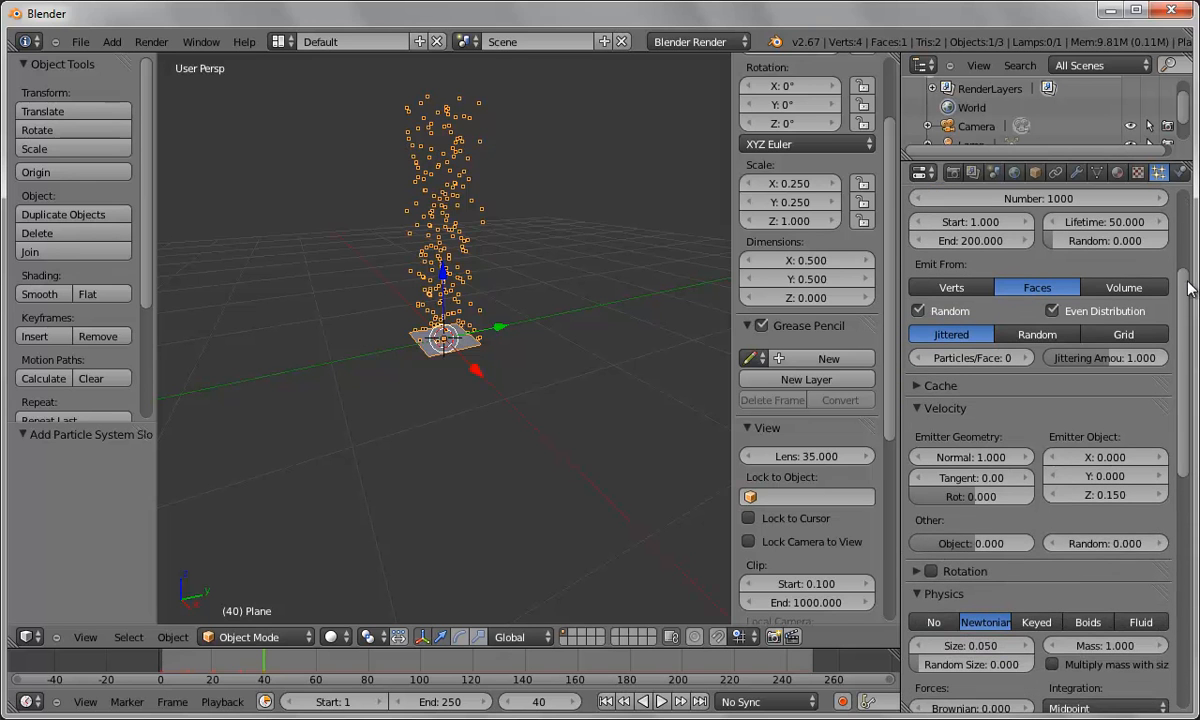
left_click(1111, 544)
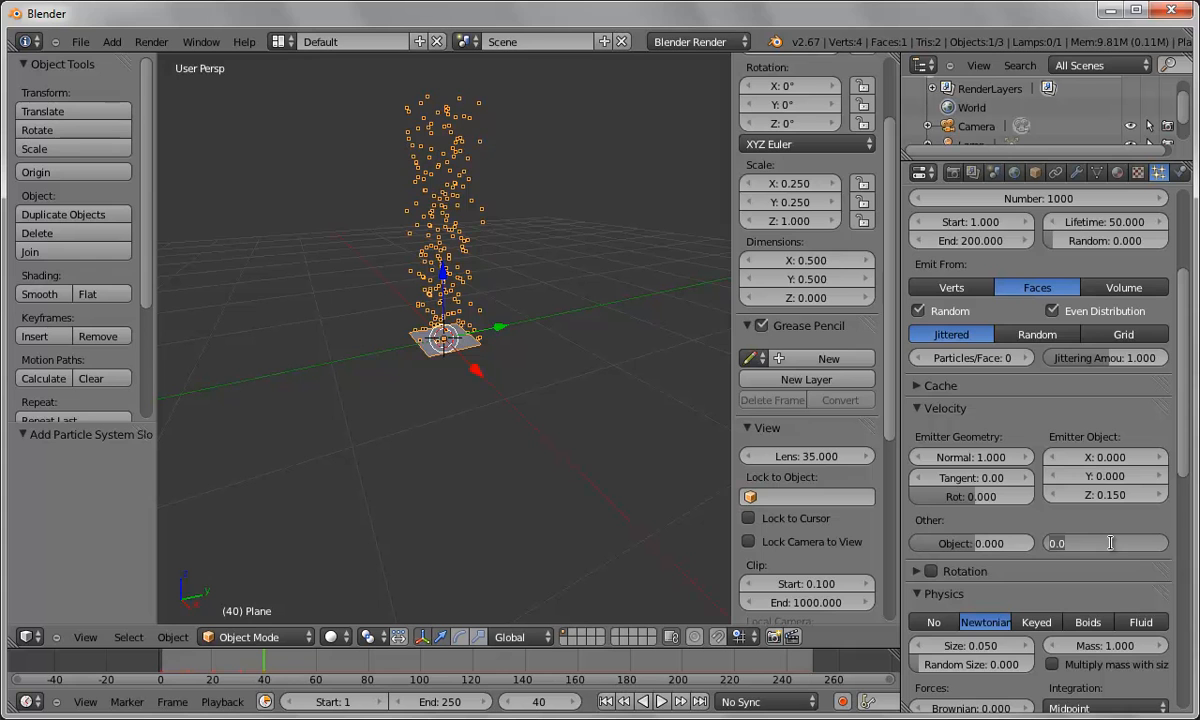
type("0.250")
key("Return")
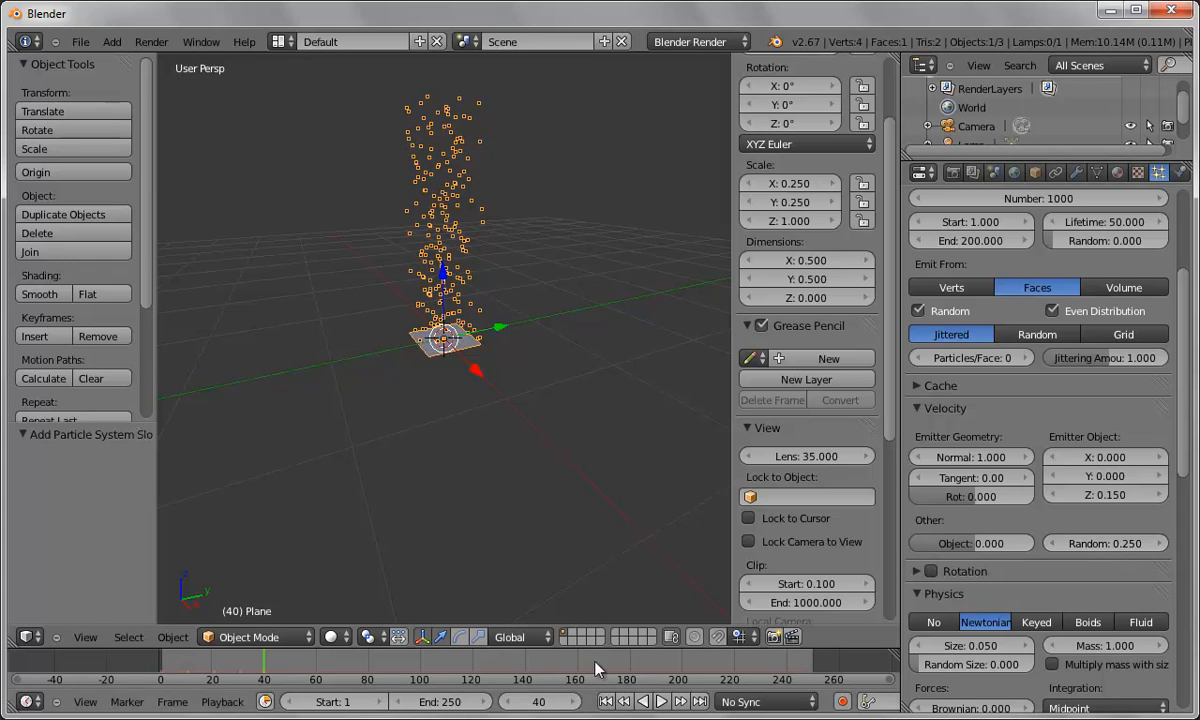
left_click(607, 701)
left_click(661, 701)
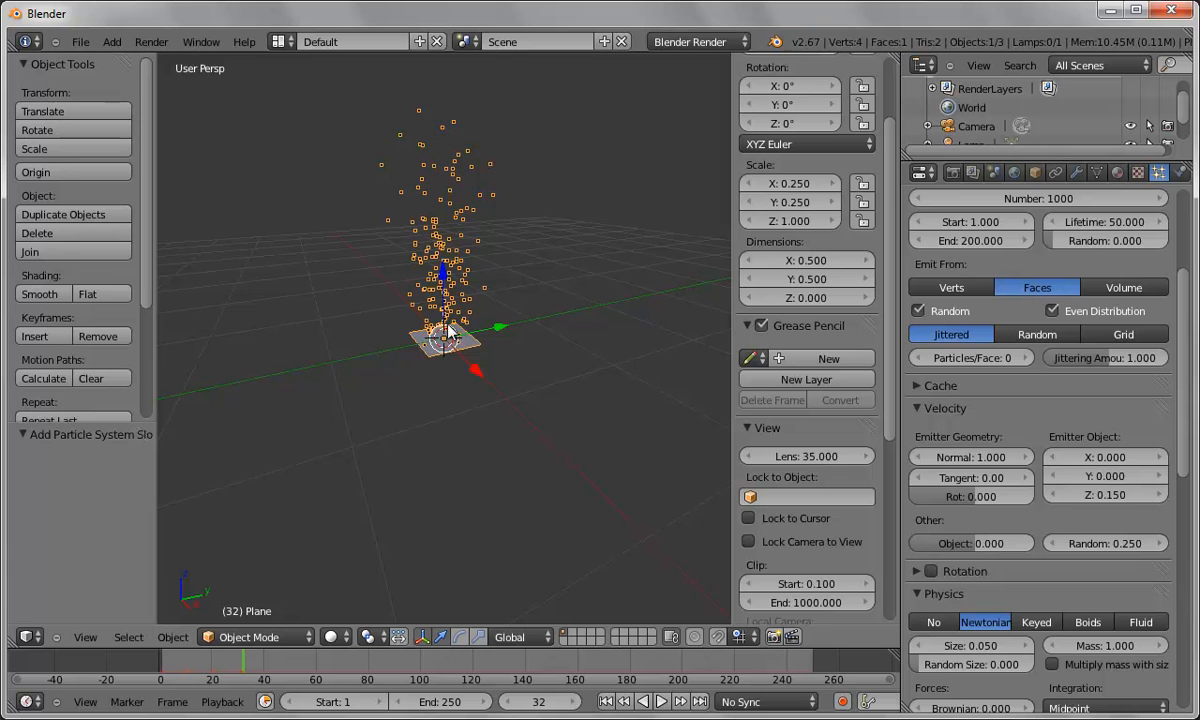
Step: Add a plain-axes empty and move it about 0.56 above the plane, keeping it close to the particle stream's centre
left_click(115, 41)
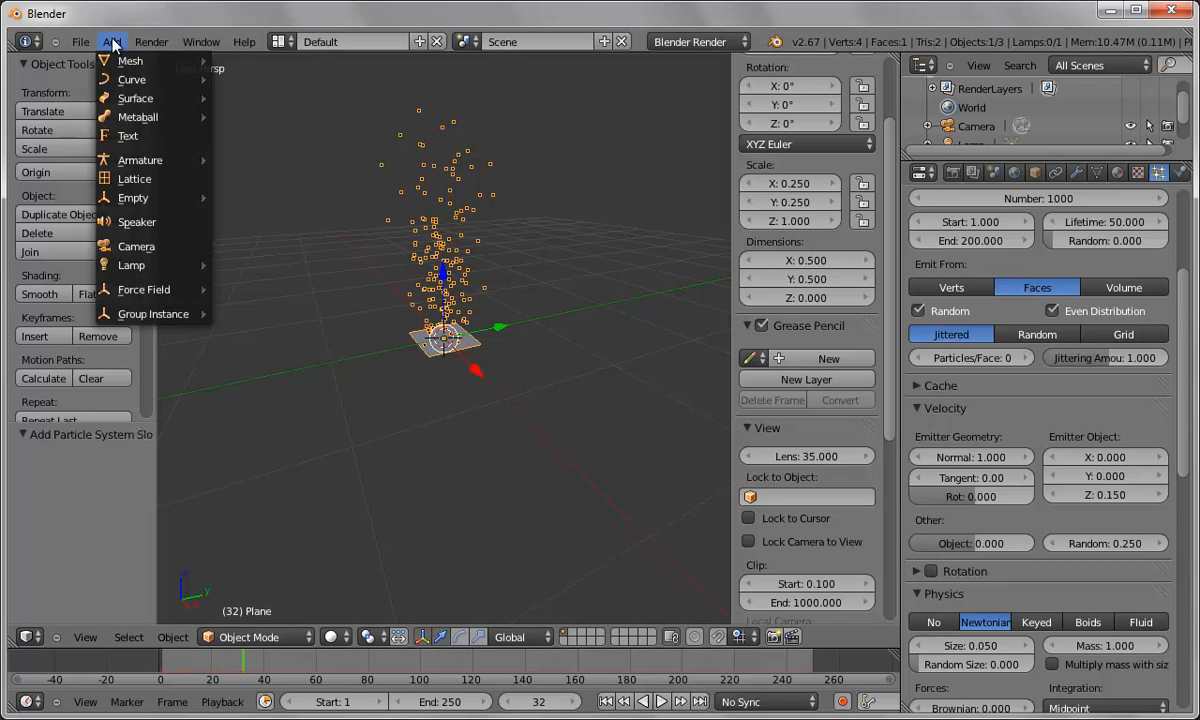
mouse_move(140, 190)
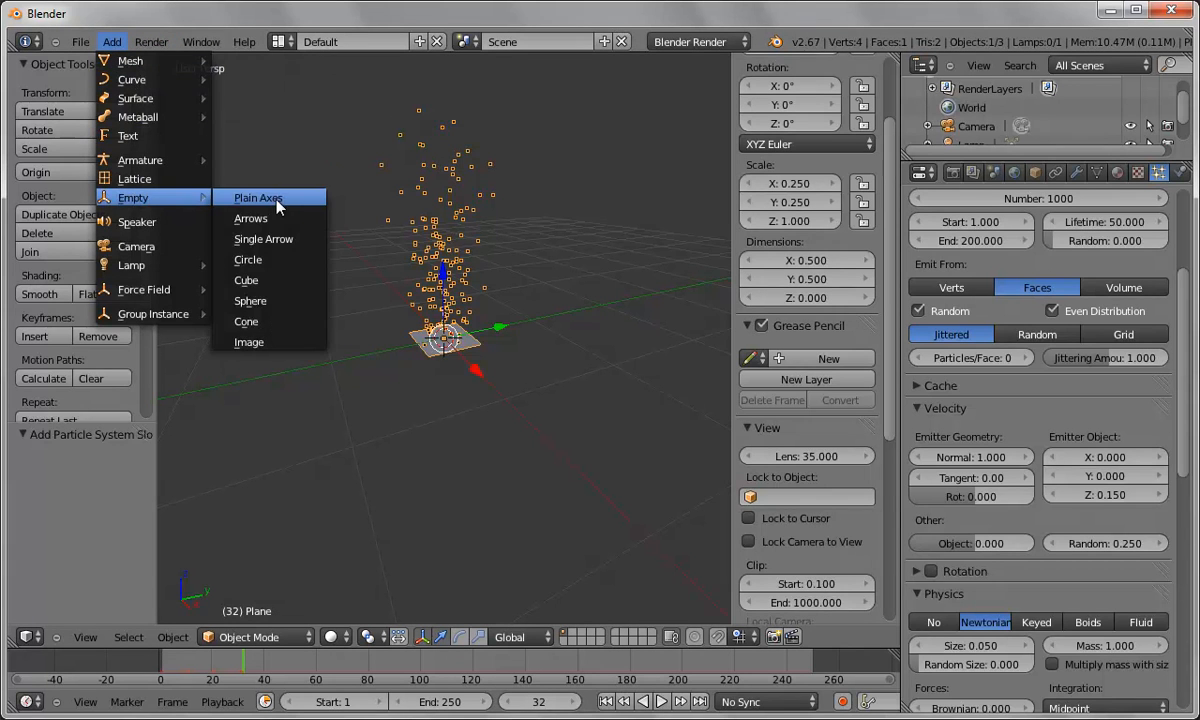
left_click(259, 190)
left_click_drag(500, 333, 459, 342)
left_click_drag(389, 283, 394, 228)
left_click_drag(453, 276, 503, 273)
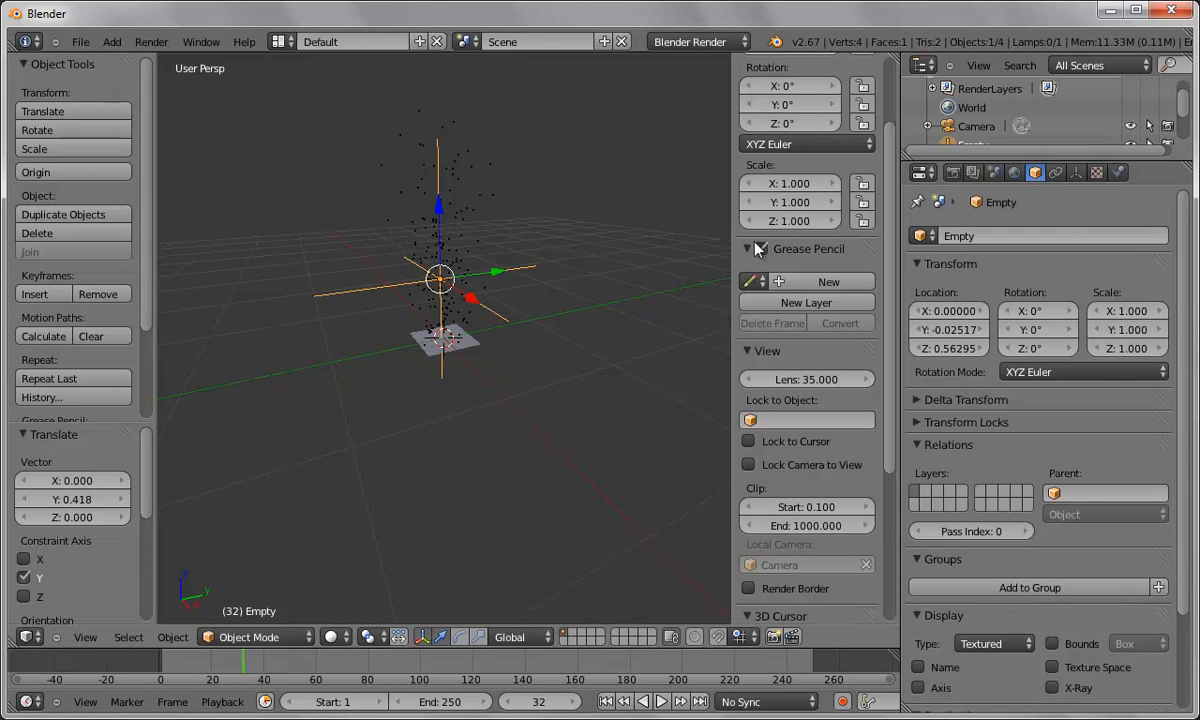
Step: Enable a force field on the empty and set its type to Wind
scroll(605, 262, "up", 2)
scroll(580, 290, "up", 1)
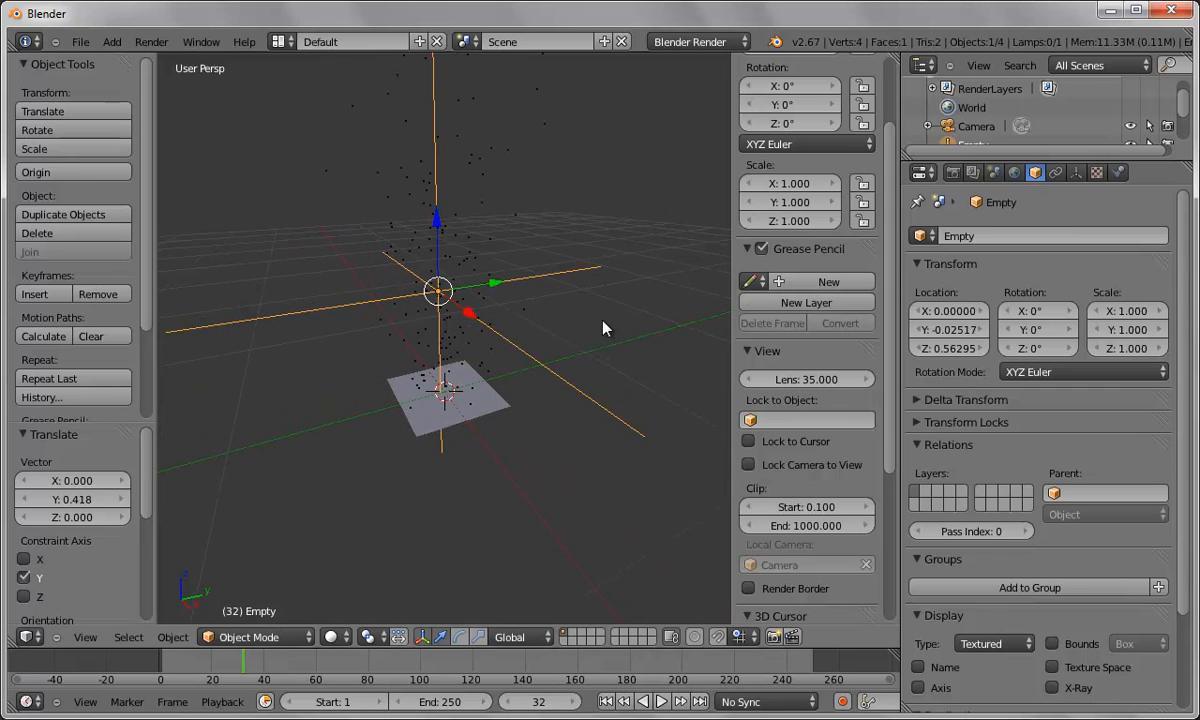
left_click(1119, 172)
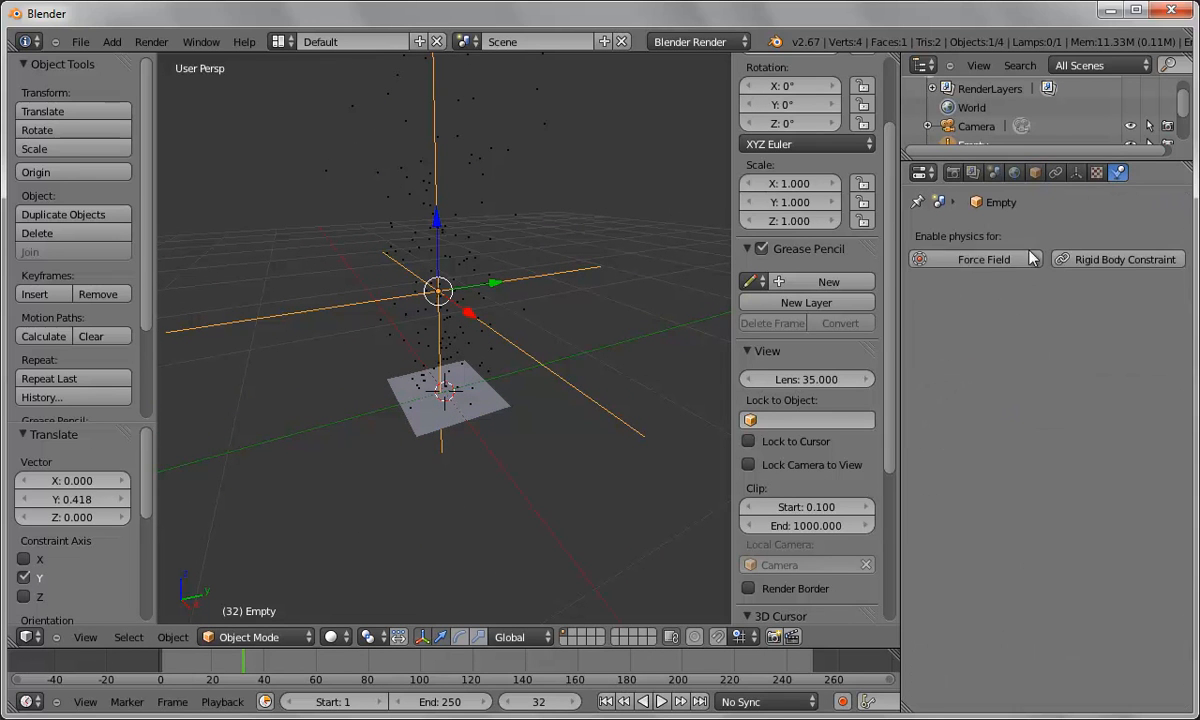
left_click(988, 262)
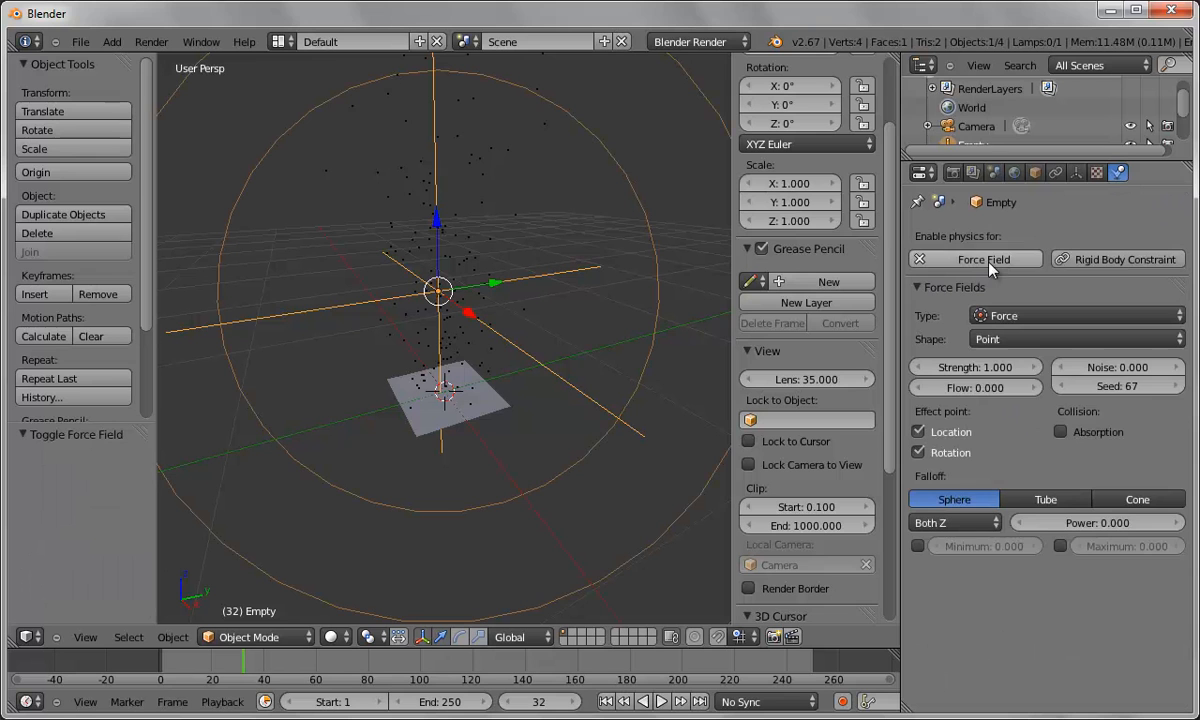
left_click(1007, 317)
left_click(1001, 377)
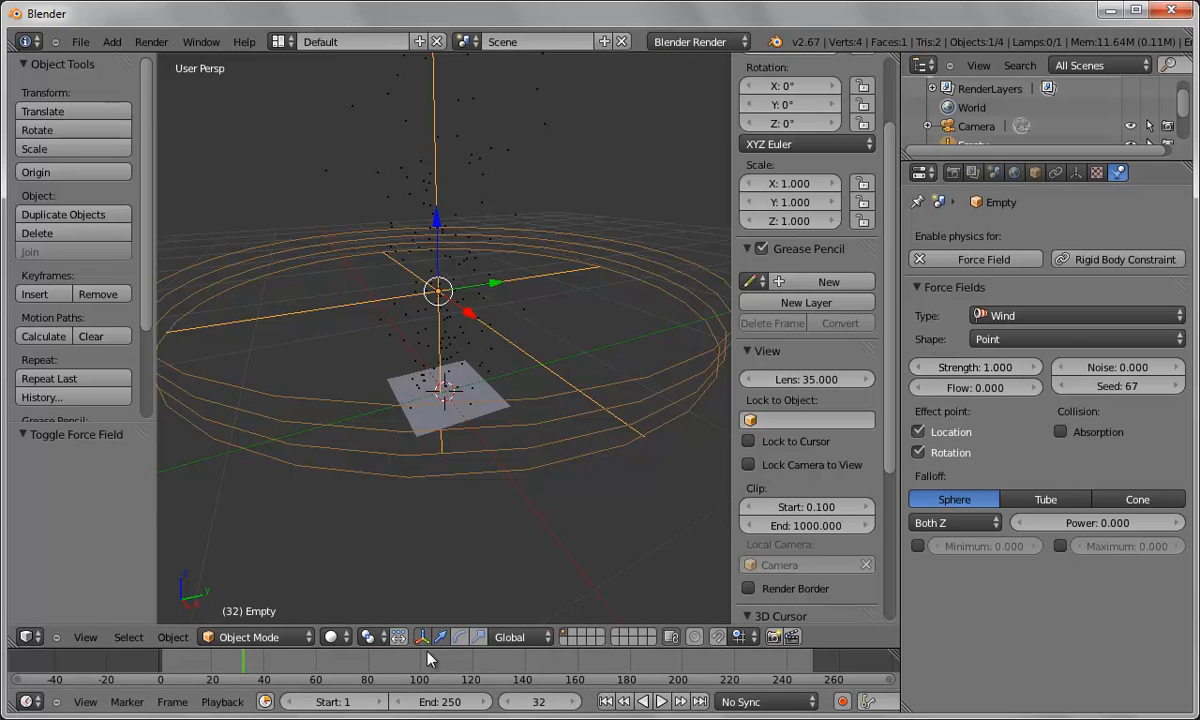
Step: Rotate the wind empty -90° about the X axis and preview the animation from the first frame
left_click(459, 637)
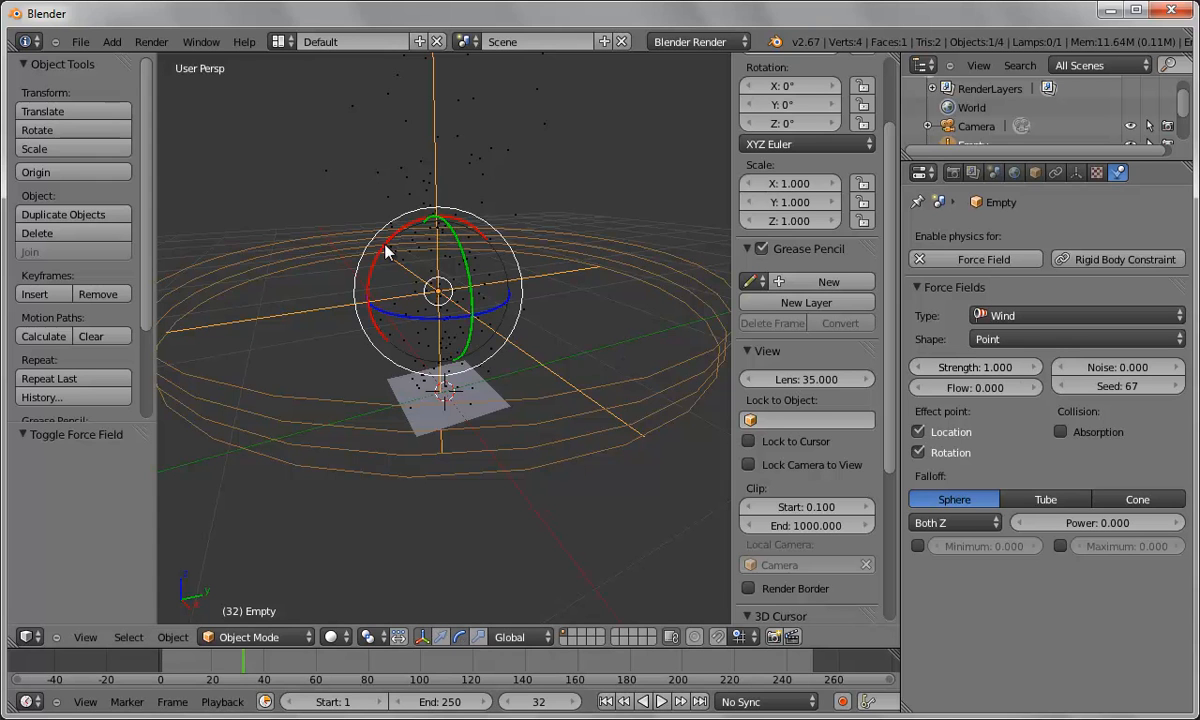
left_click_drag(381, 247, 498, 226)
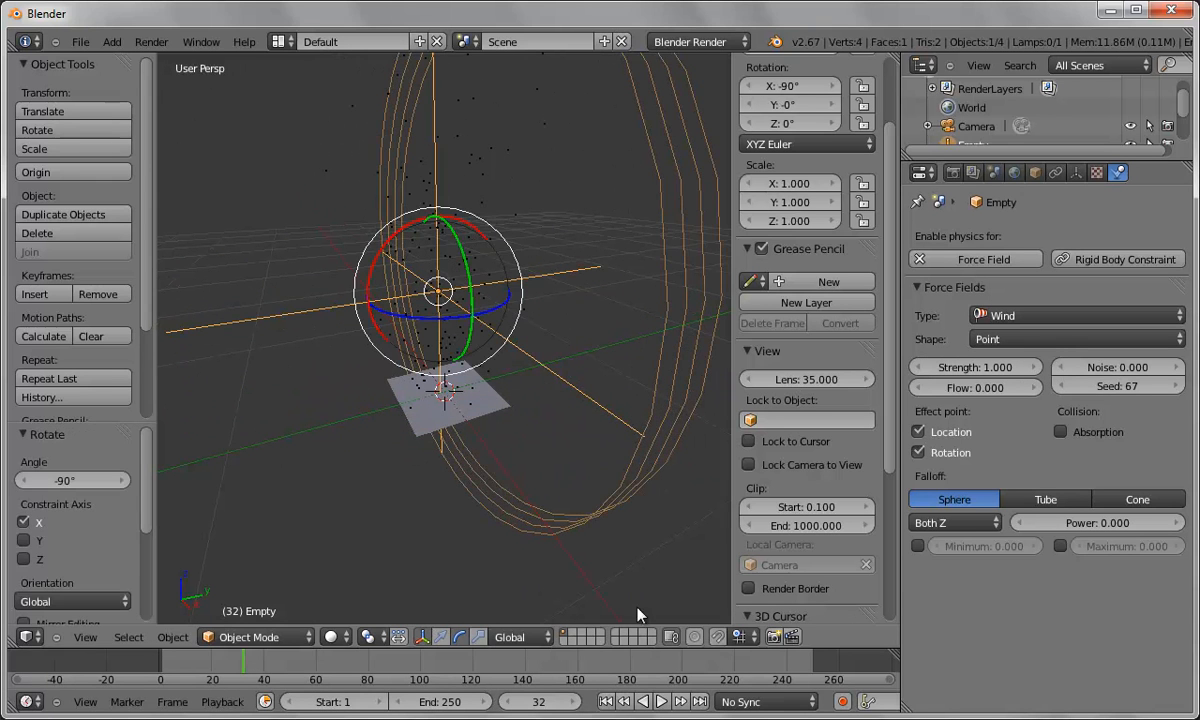
left_click(606, 701)
left_click(660, 701)
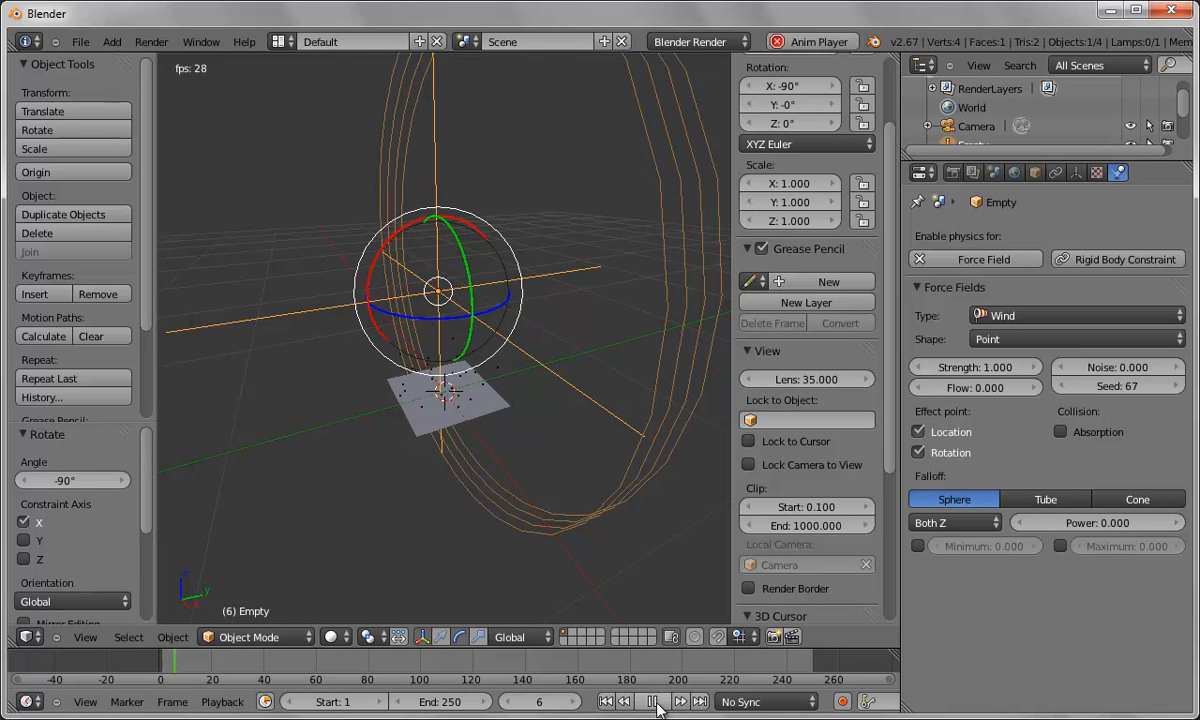
left_click(652, 701)
Step: Select the emitter plane and replay the animation from the first frame to examine how wind bends the particles
right_click(440, 418)
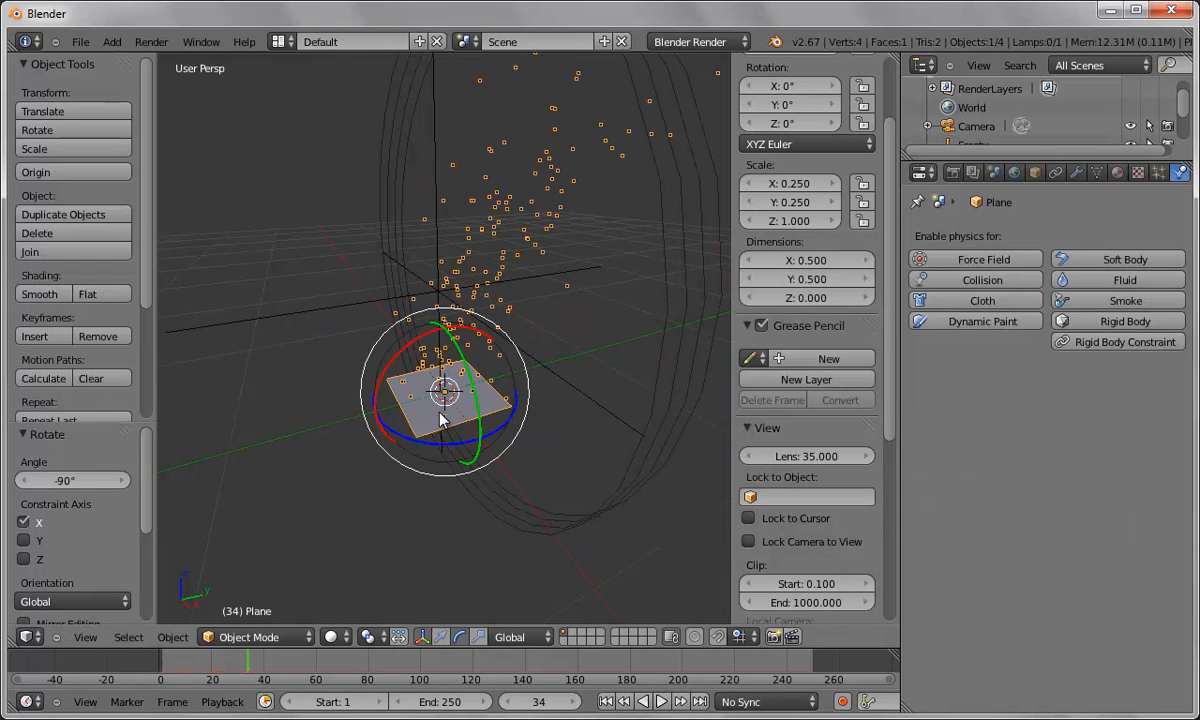
left_click(606, 701)
left_click(662, 701)
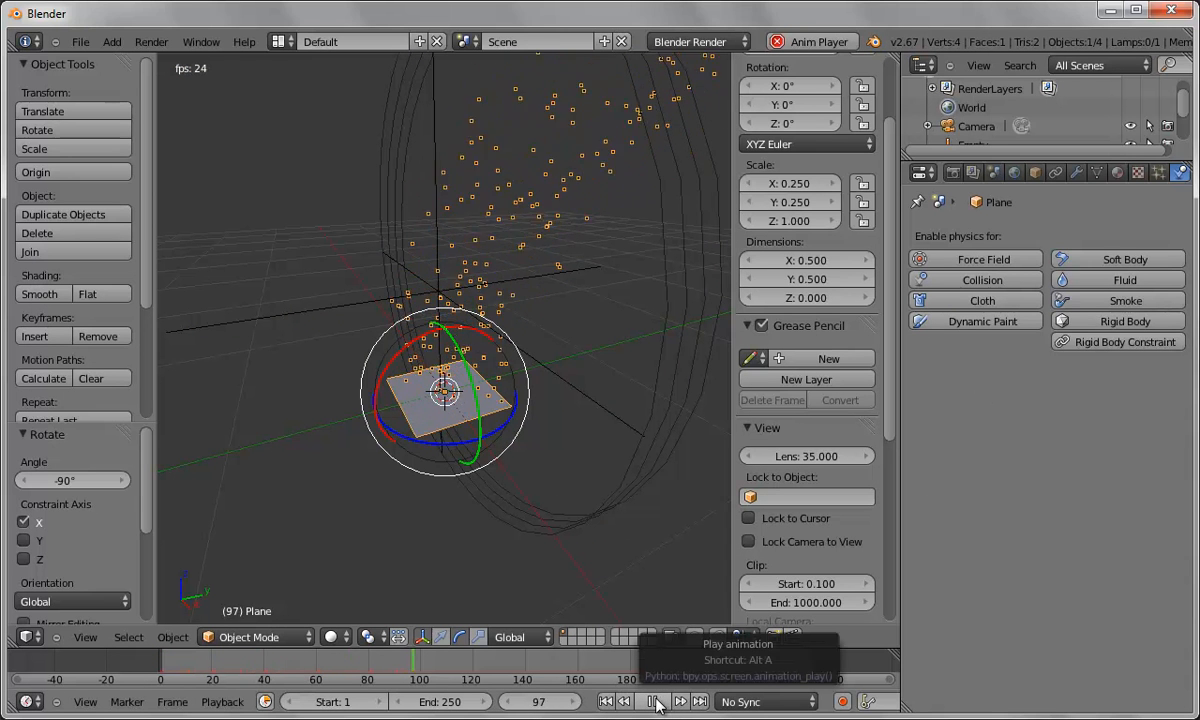
left_click(657, 703)
middle_click_drag(526, 466, 503, 425)
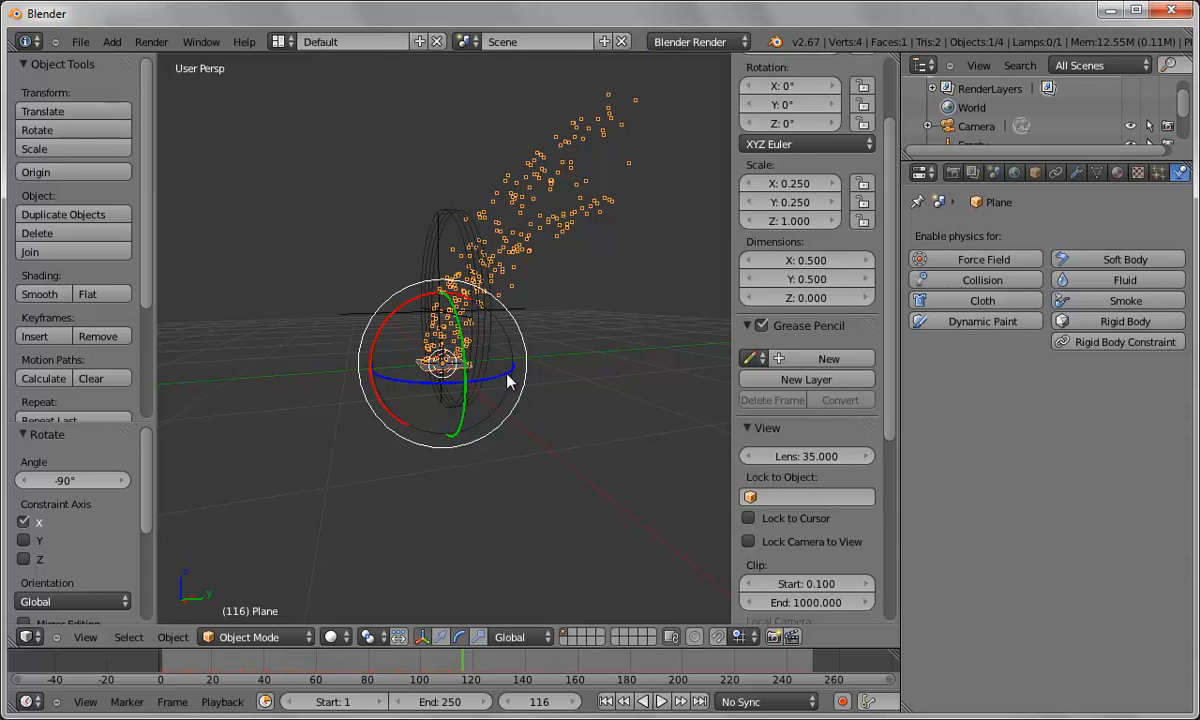
Step: Render a still image of the wind-blown particles at frame 116, and close the render view
left_click(150, 42)
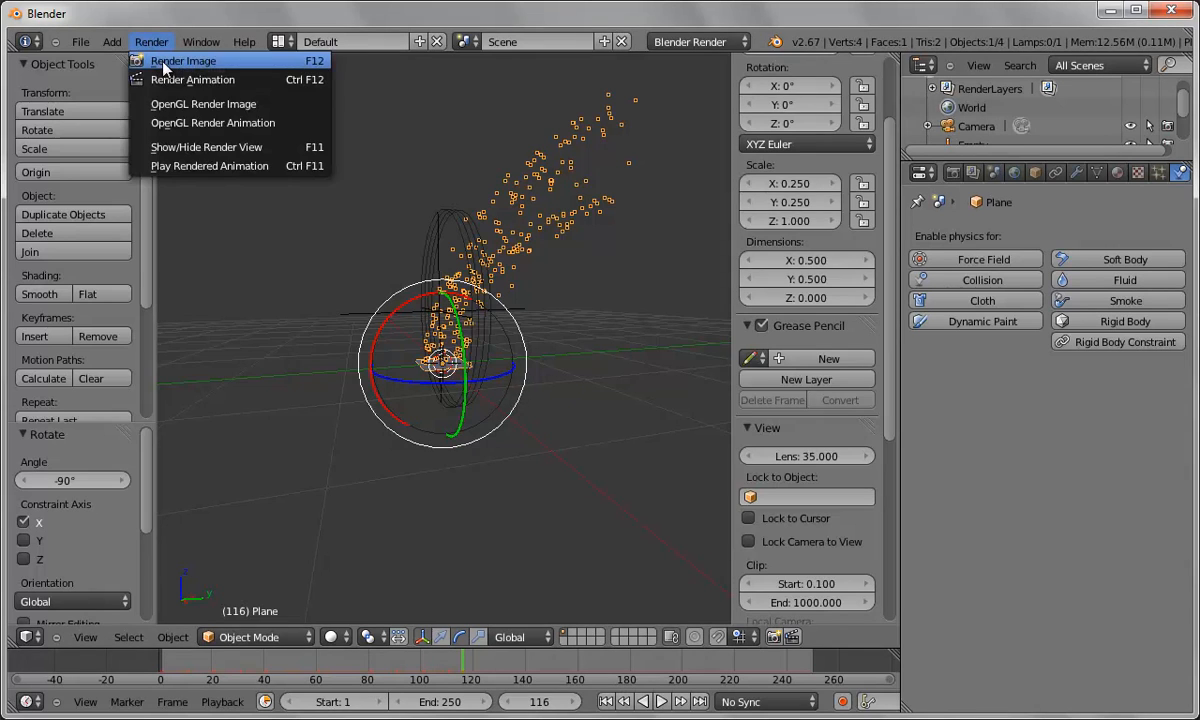
left_click(150, 57)
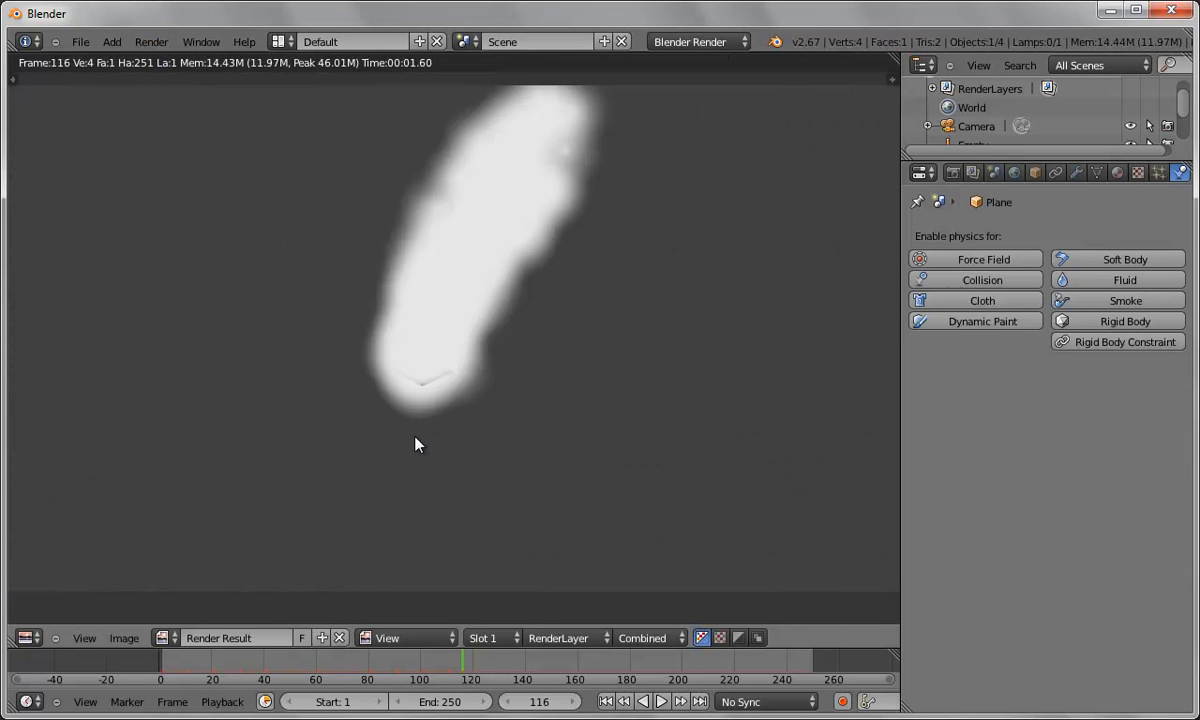
key("Escape")
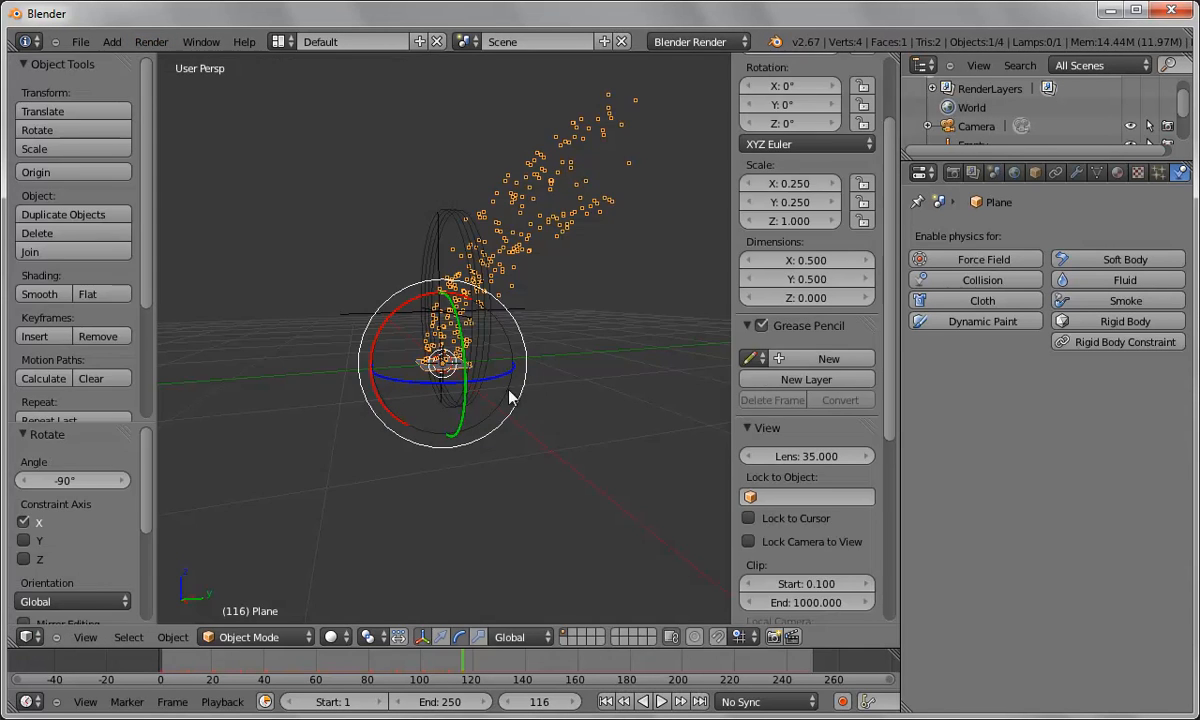
Step: Turn off emitter rendering in the plane's particle system
right_click(434, 344)
right_click(430, 368)
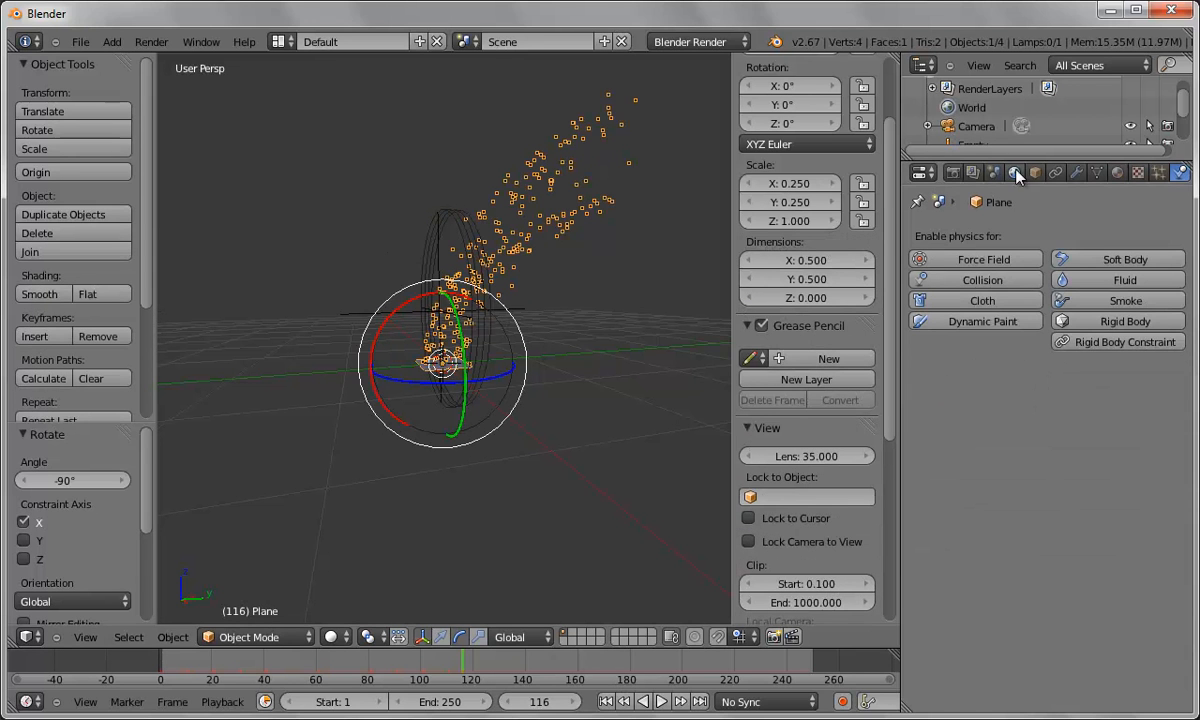
left_click(1158, 172)
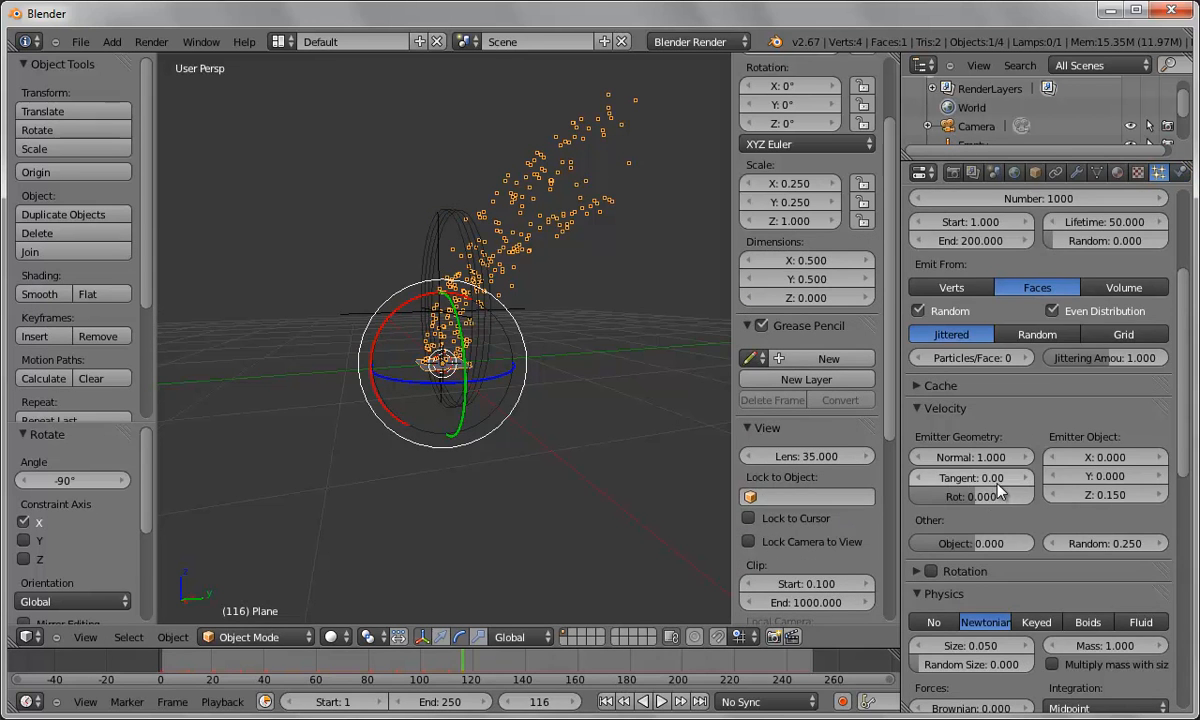
scroll(935, 453, "down", 10)
left_click(918, 442)
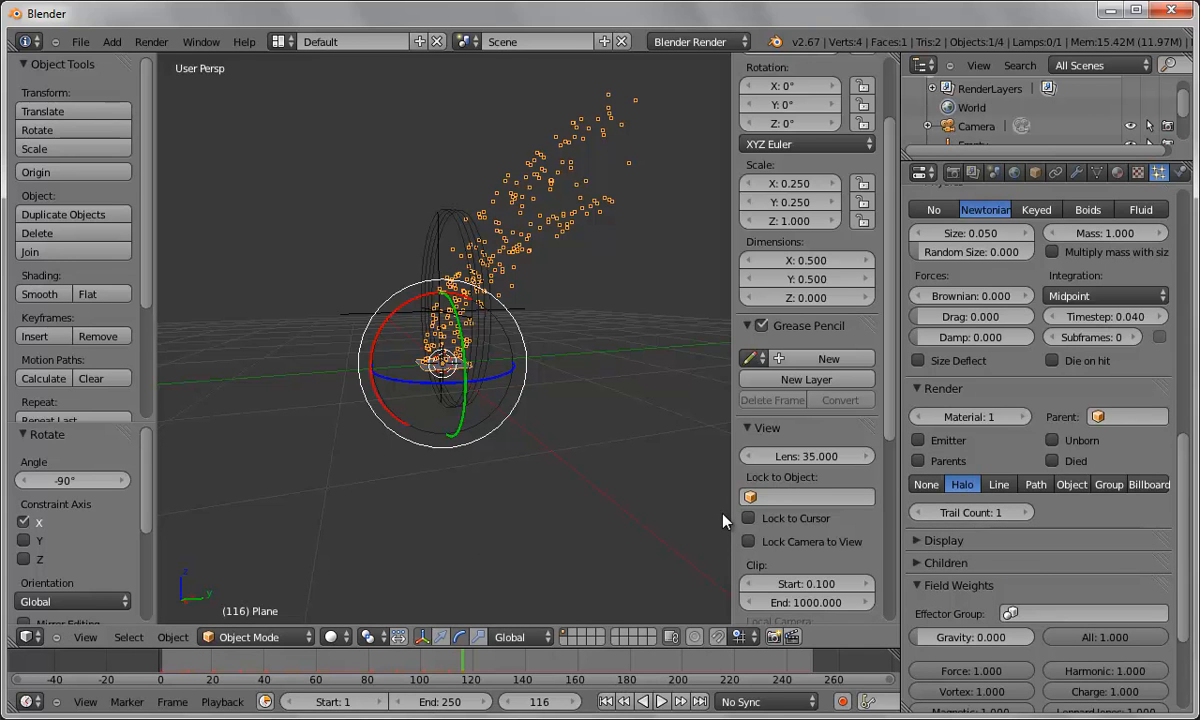
Step: Add a new material to the plane and set its type to Halo
left_click(1118, 173)
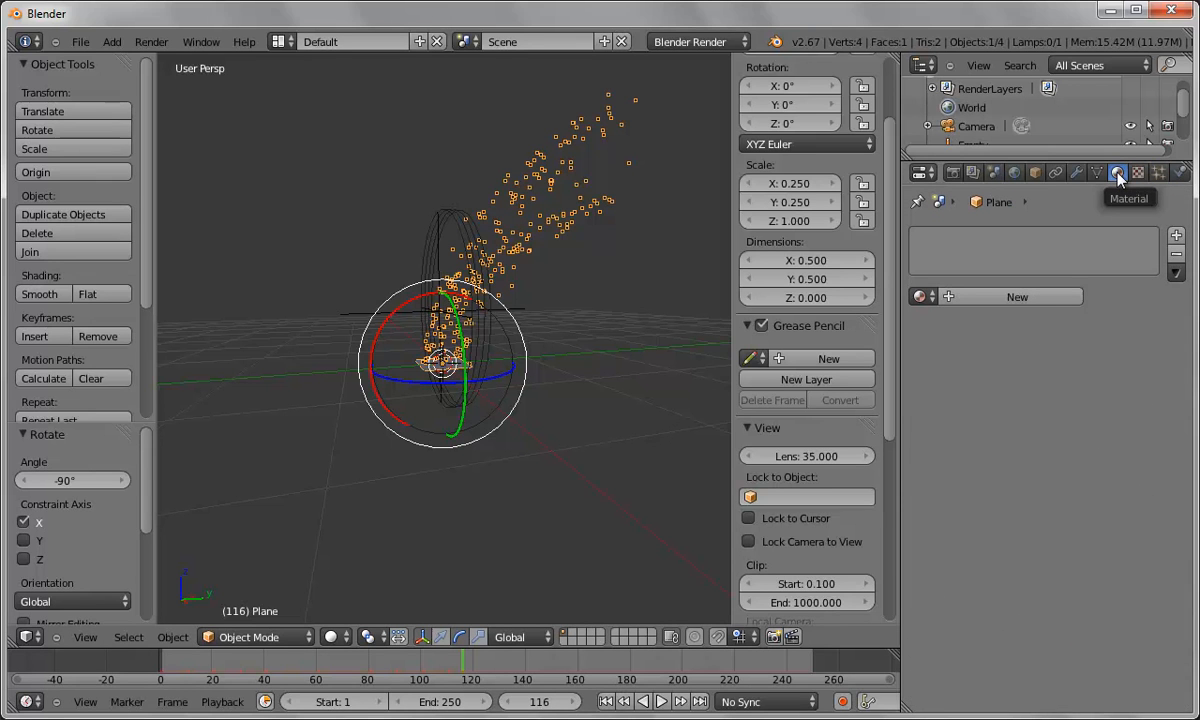
left_click(1030, 297)
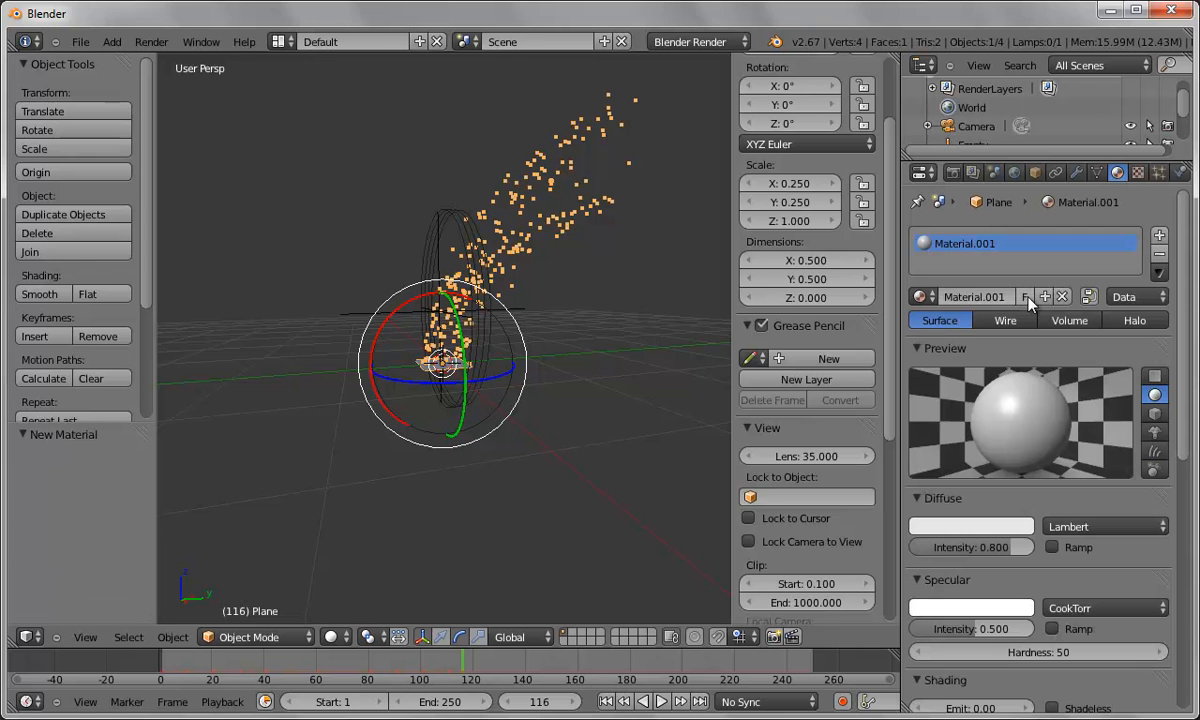
left_click(1137, 320)
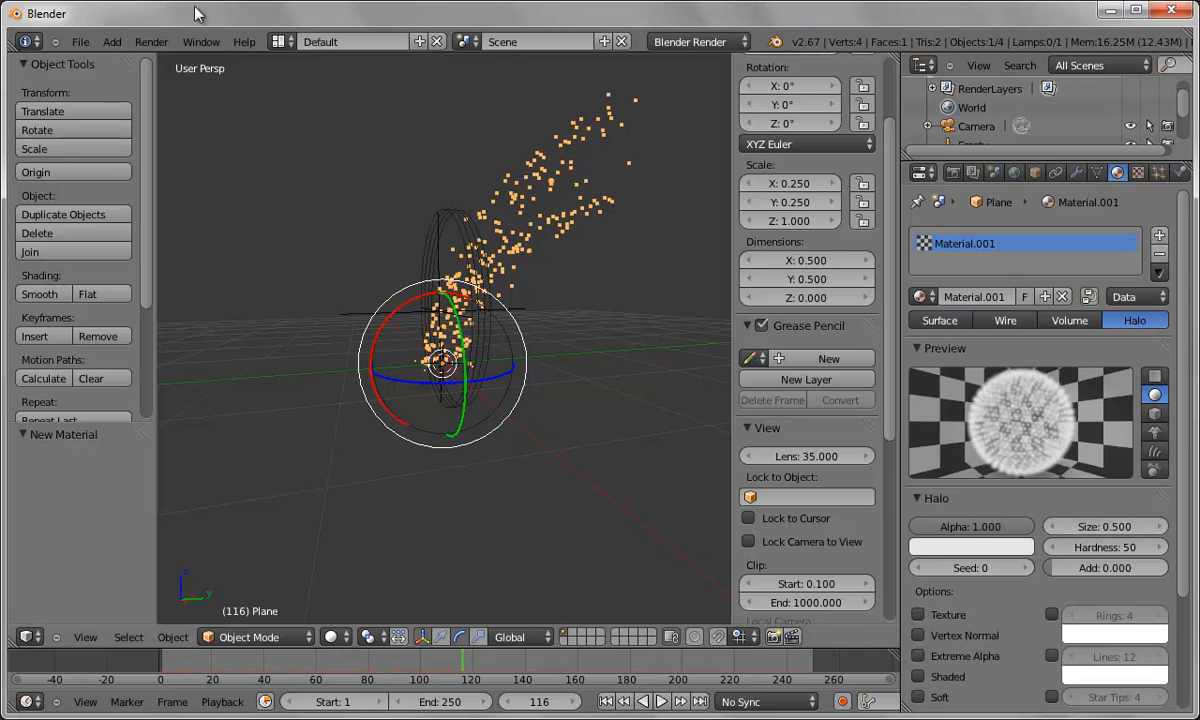
Step: Render the current frame to check the new halo material, and close the render view
left_click(151, 41)
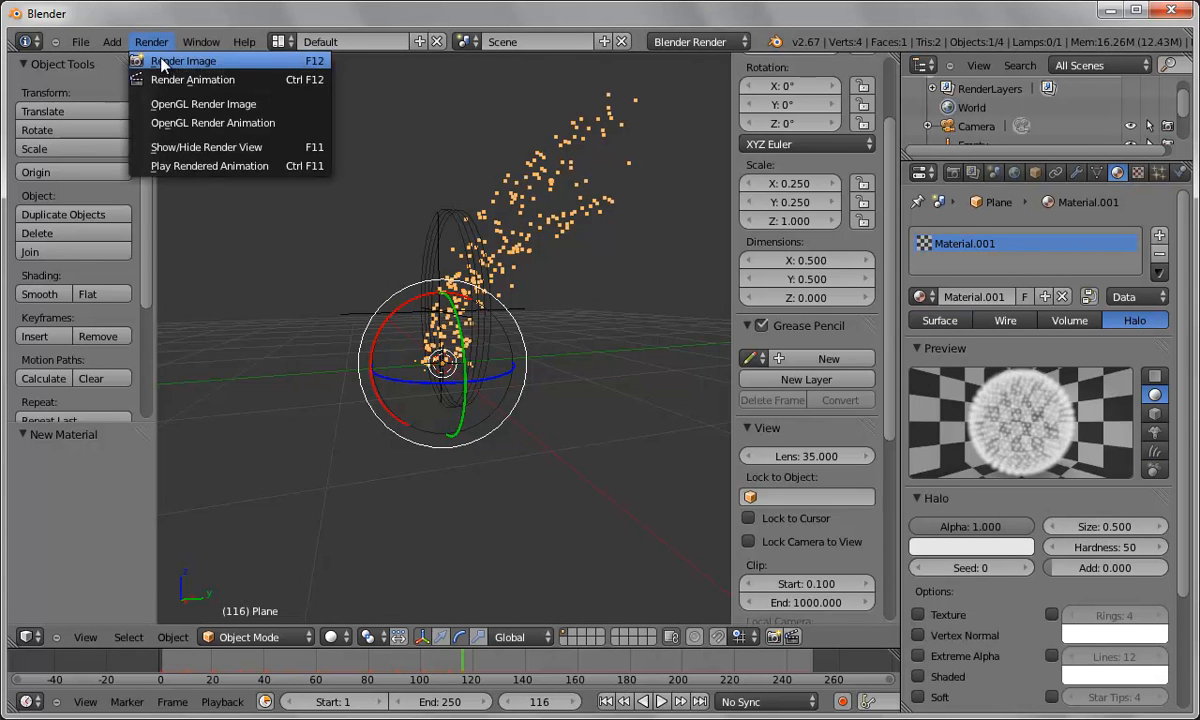
left_click(161, 60)
key("Escape")
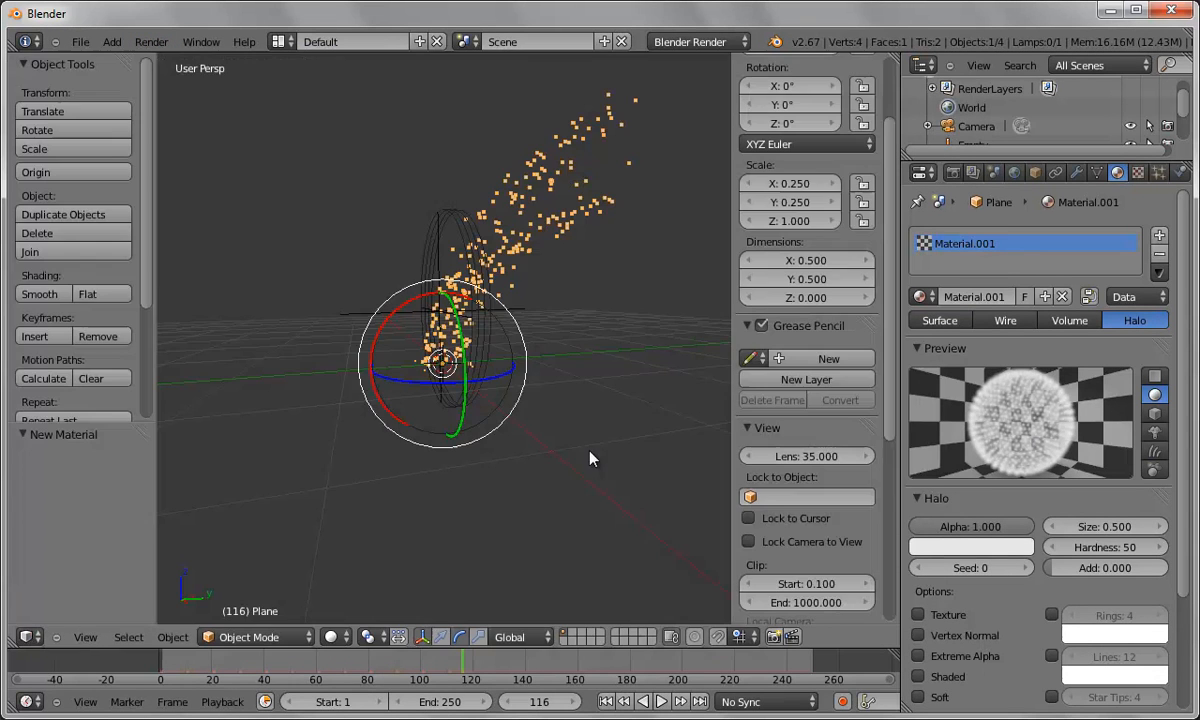
Step: Set the halo material's alpha to 0.1
left_click(979, 525)
key("BackSpace")
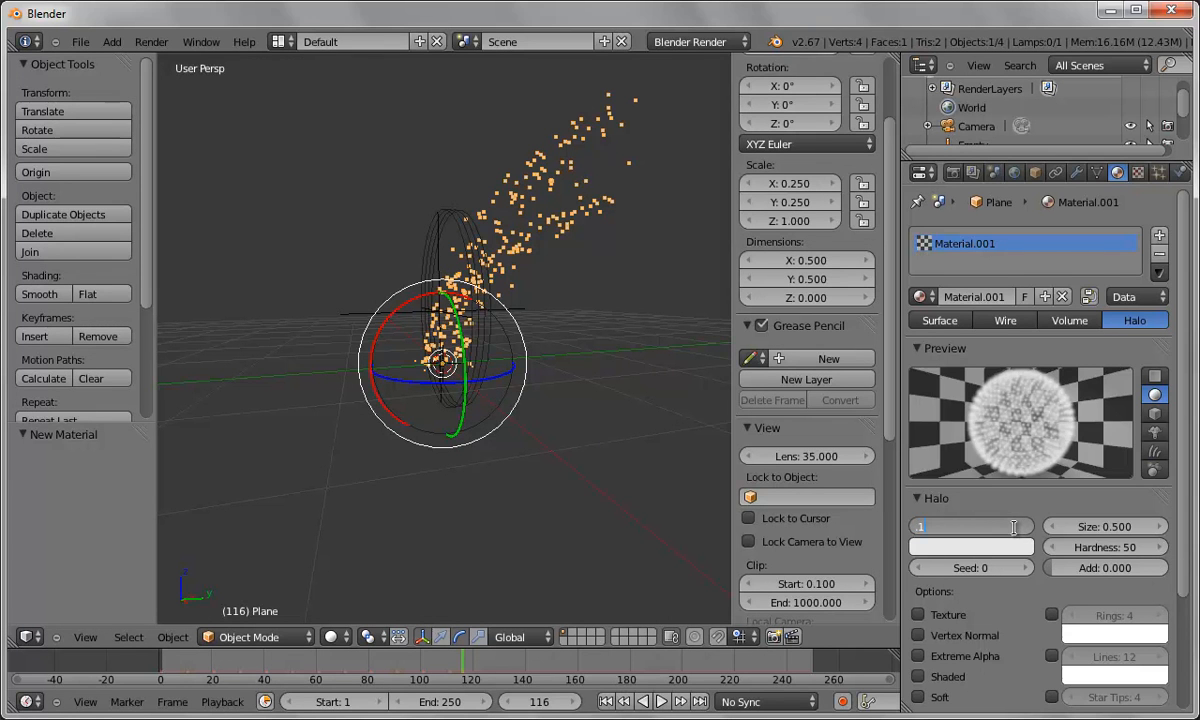
type(".1")
key("Return")
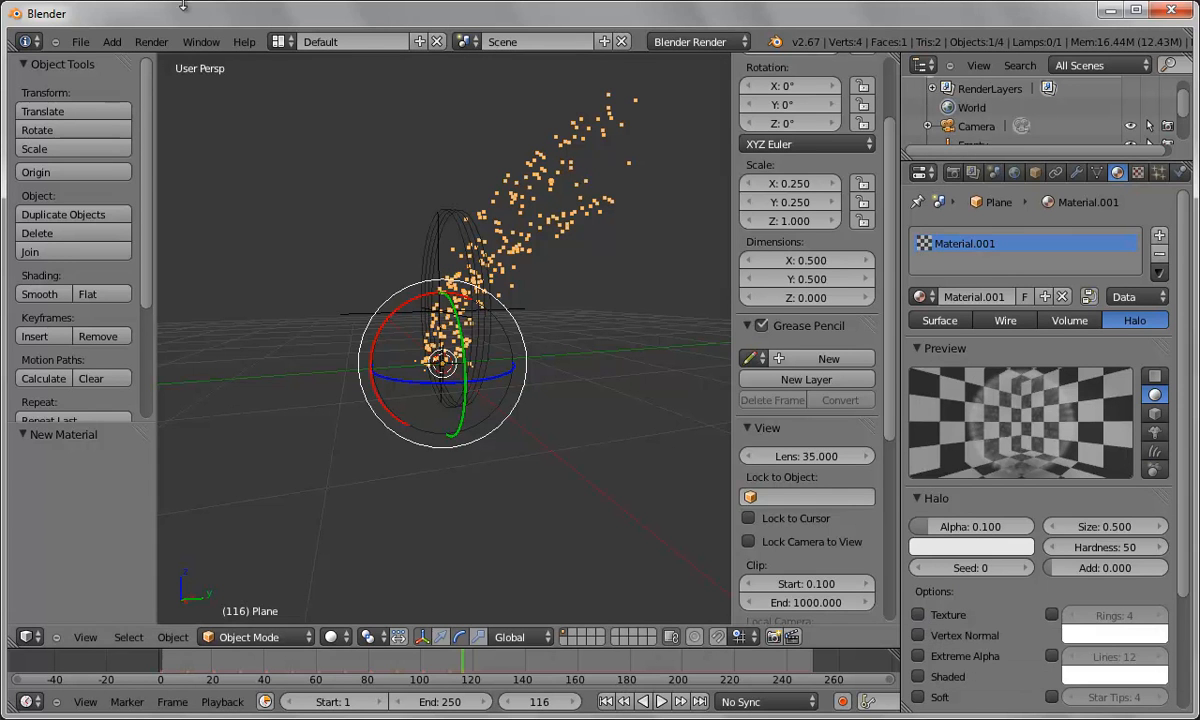
Step: Render a still image to check the more transparent halos, and close the render view
left_click(150, 41)
left_click(155, 62)
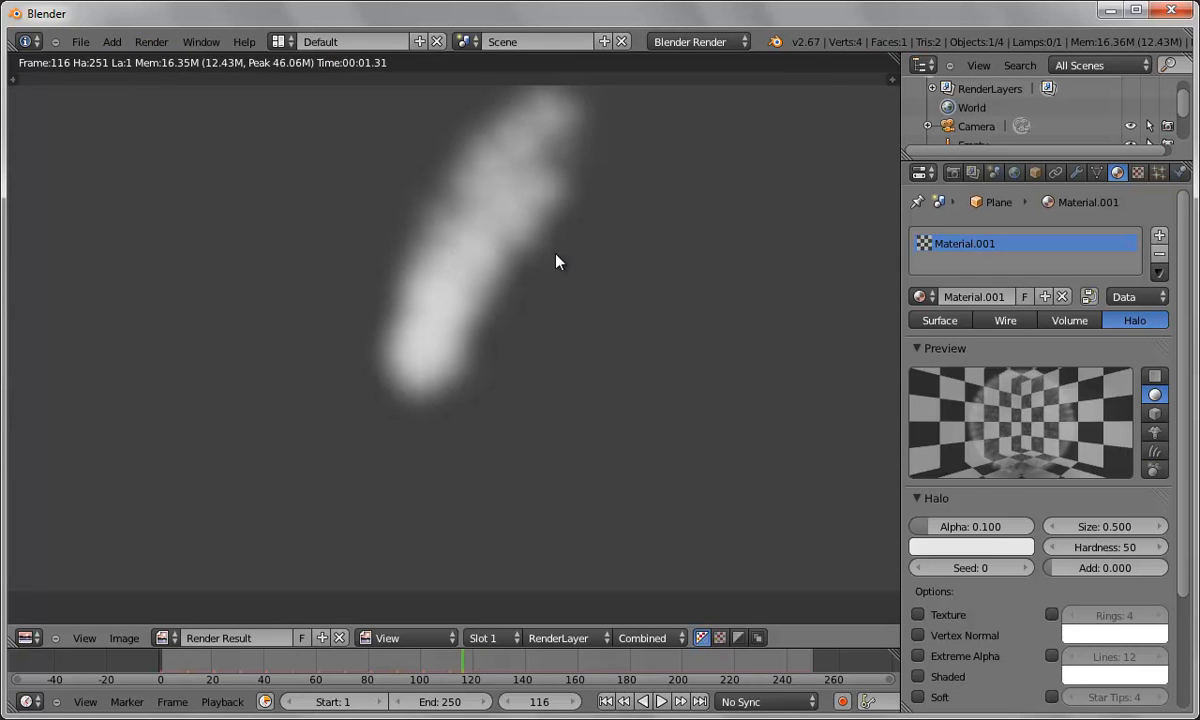
key("Escape")
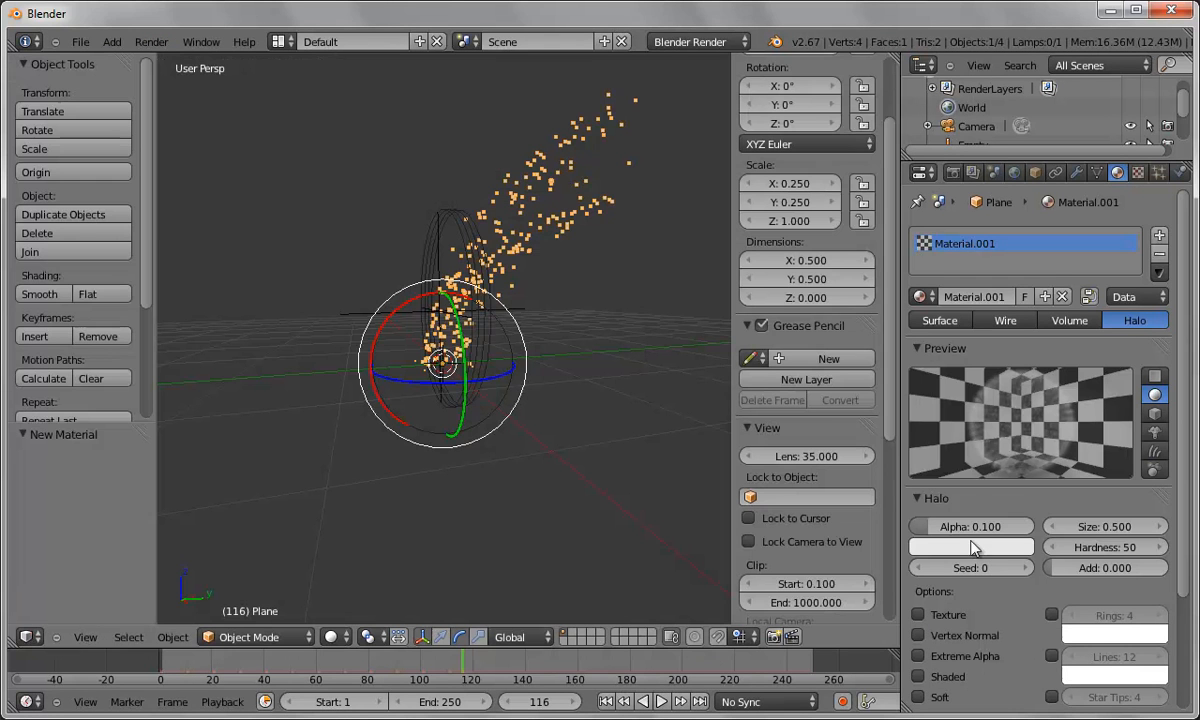
Step: Enable the Texture option on the halo material and add a new Clouds texture to it
left_click(918, 615)
left_click(1137, 172)
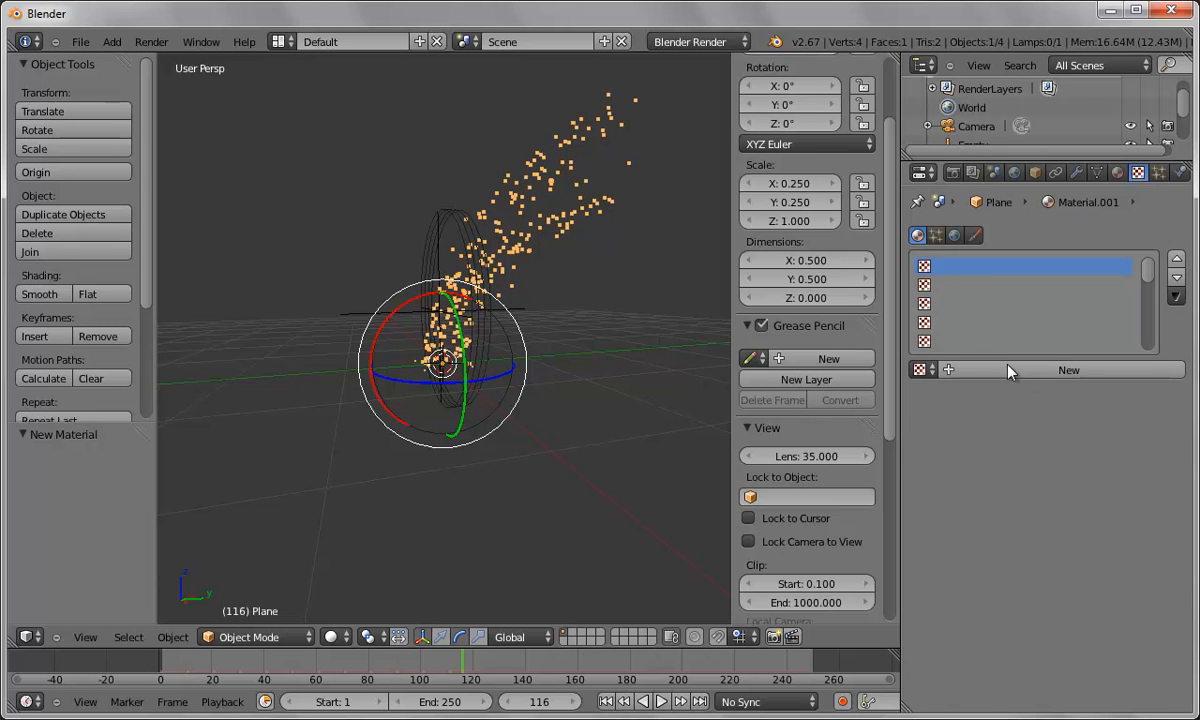
left_click(945, 370)
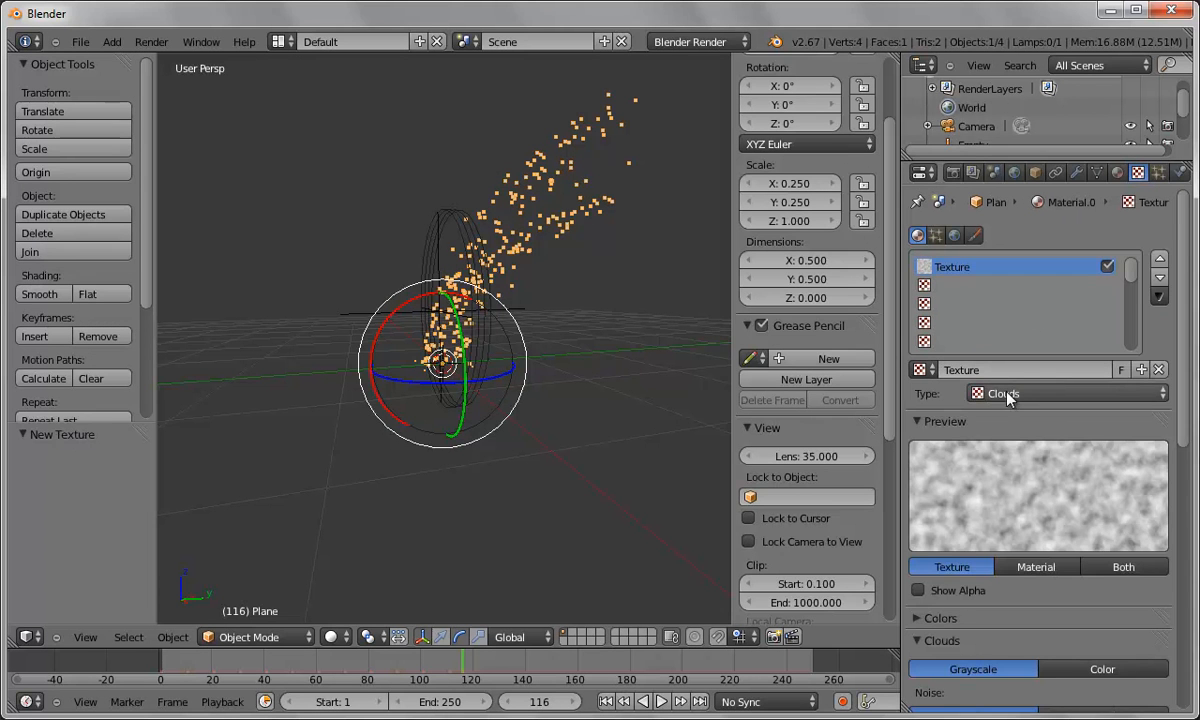
Step: Make the Clouds texture influence the halo's alpha instead of its color
scroll(1018, 645, "down", 2)
scroll(1019, 647, "down", 12)
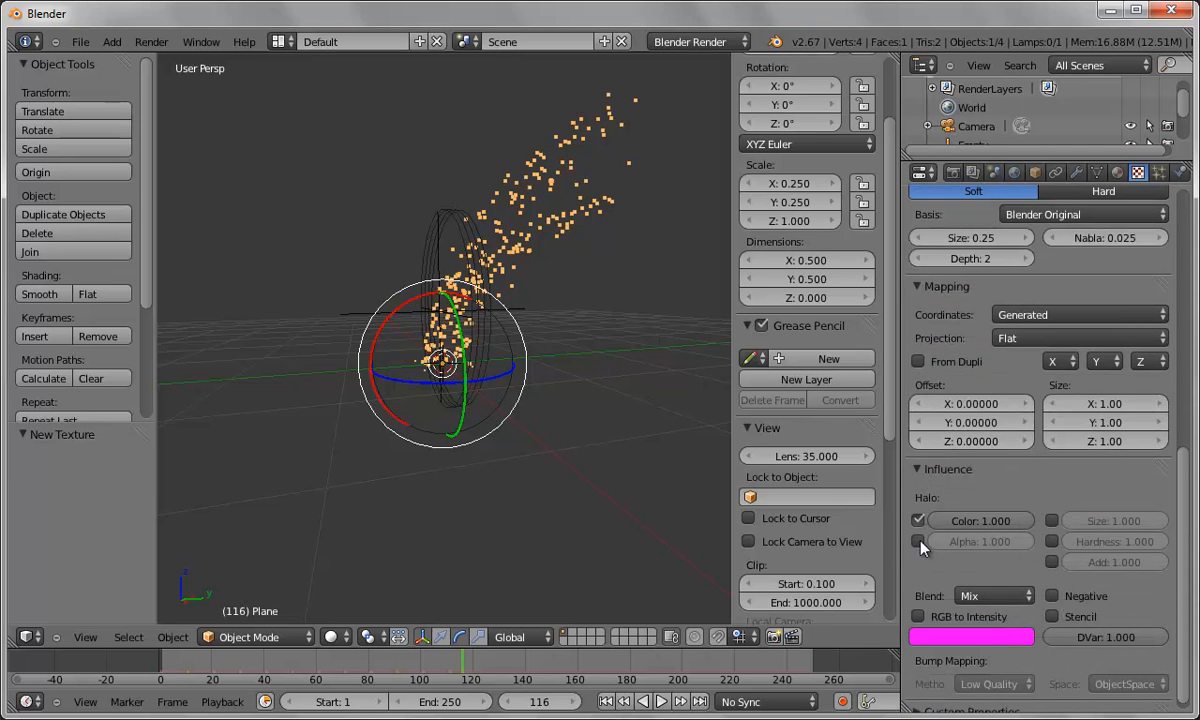
left_click(918, 520)
left_click(918, 541)
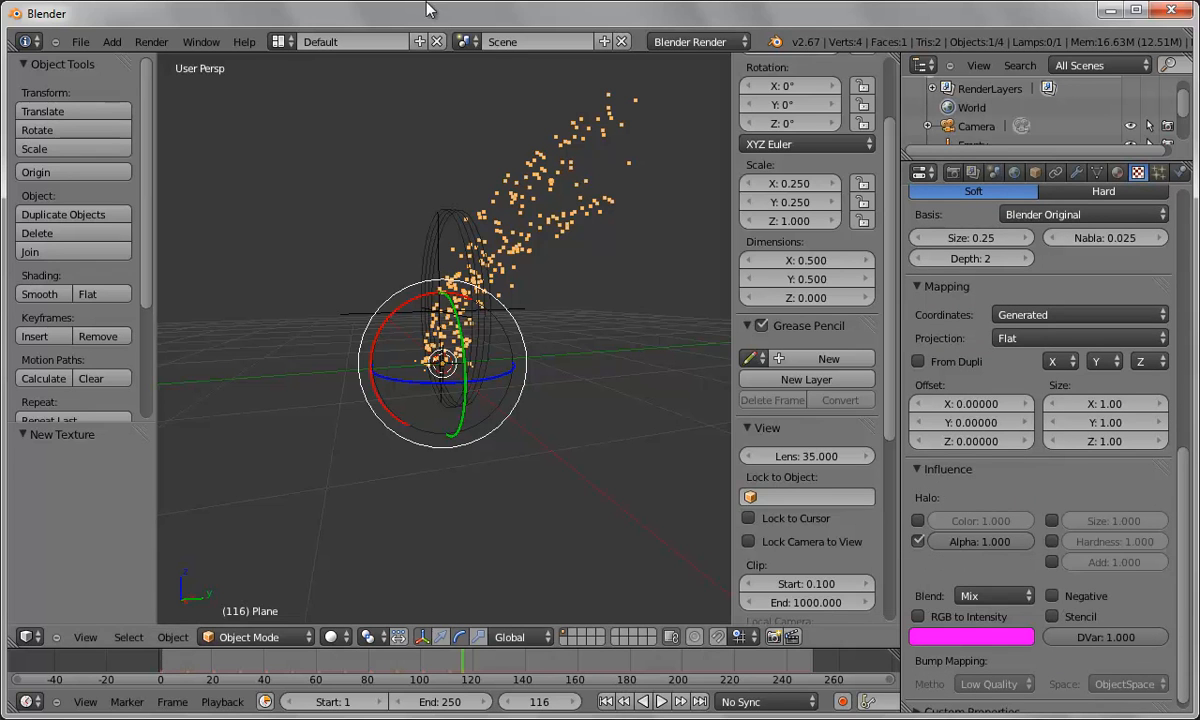
Step: Render the current frame to check the cloud-textured halos, and close the render view
left_click(152, 42)
left_click(168, 60)
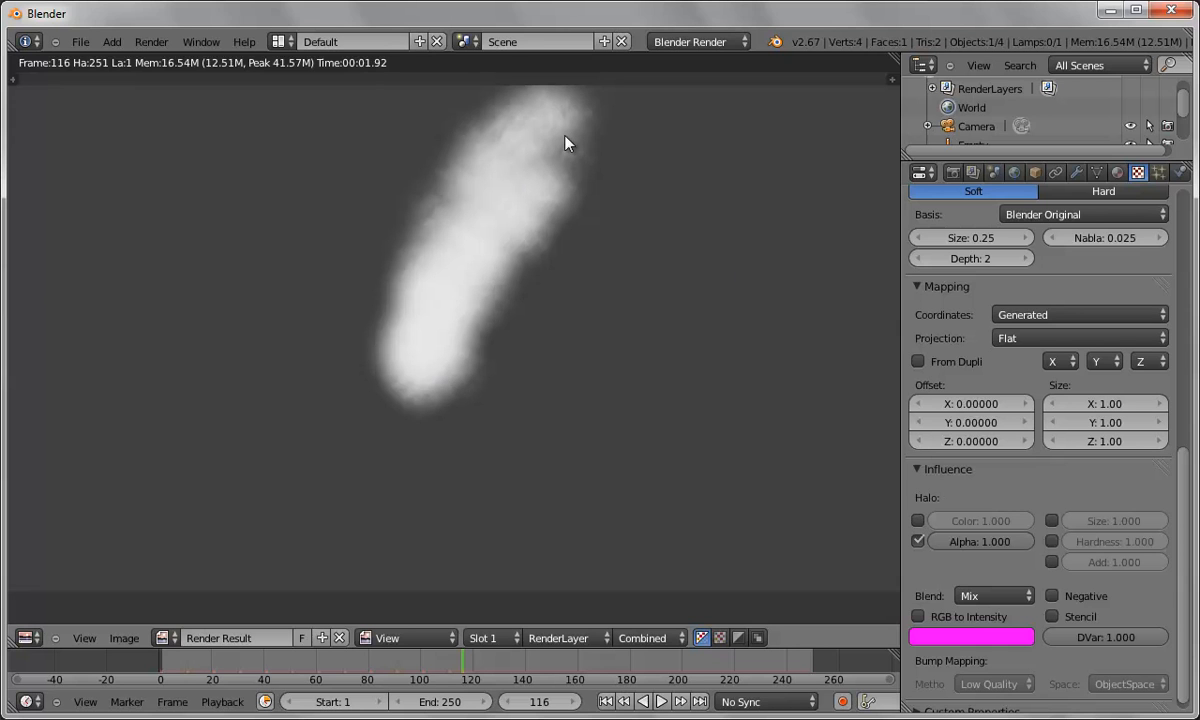
left_click_drag(1181, 431, 1189, 204)
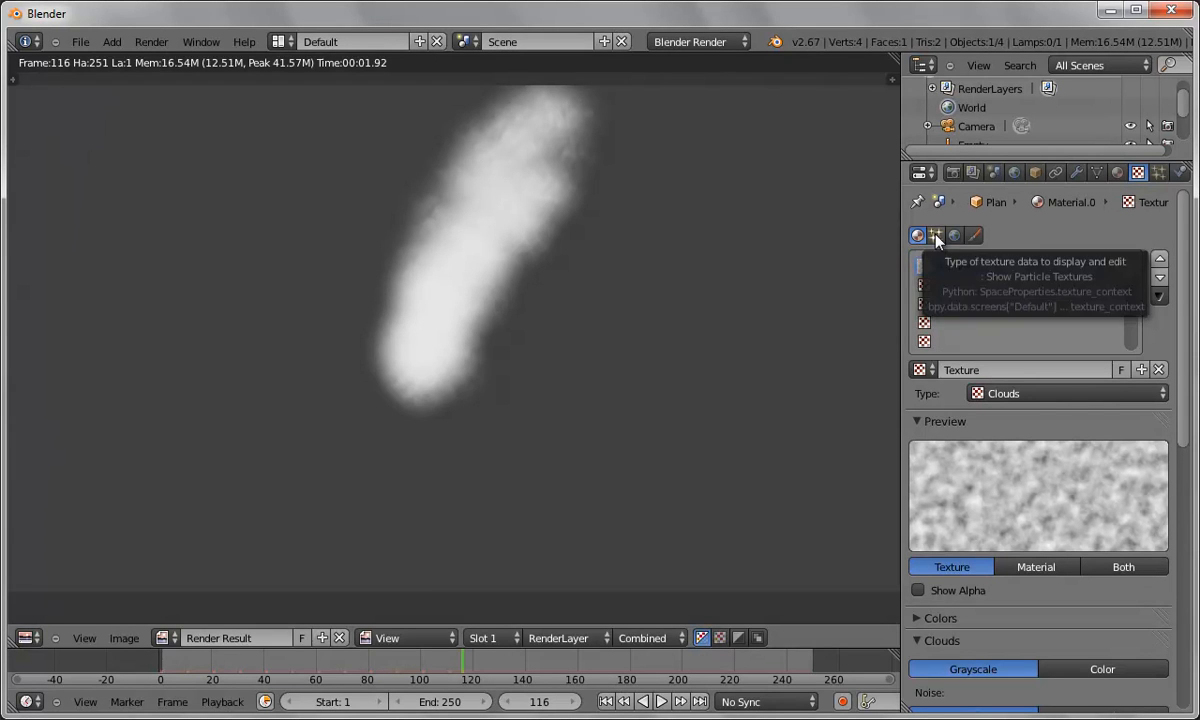
key("Escape")
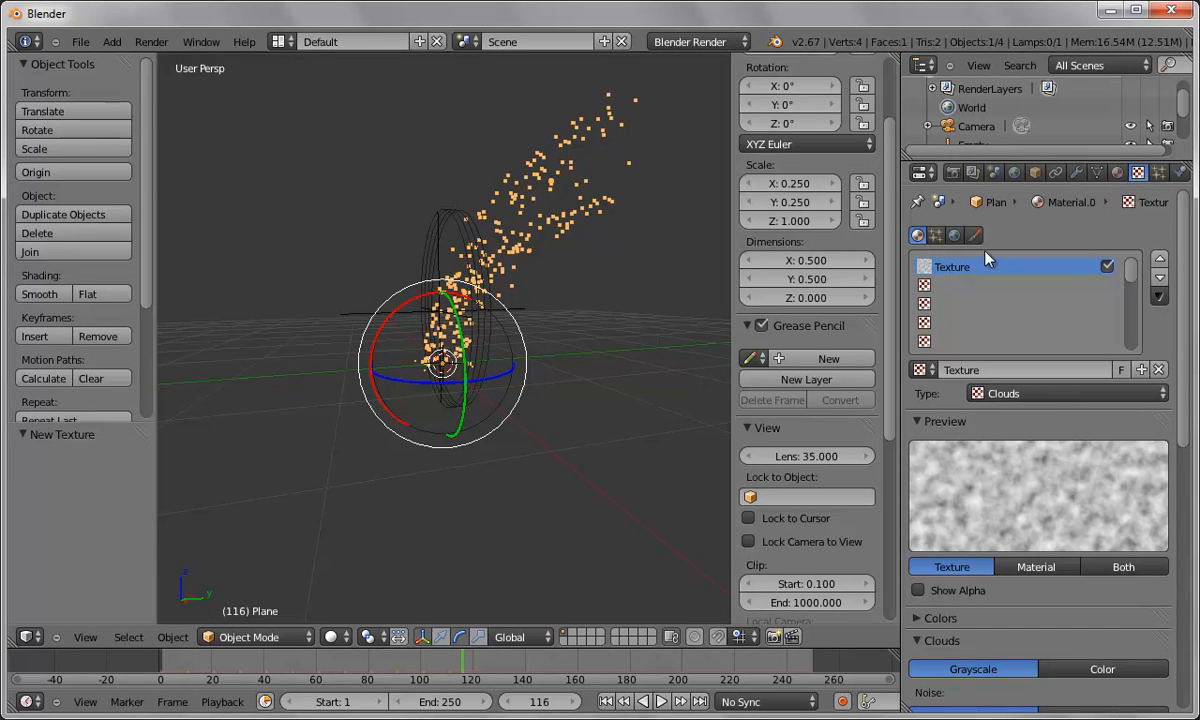
Step: Add a new texture to the plane's particle system and set its type to Blend
left_click(936, 236)
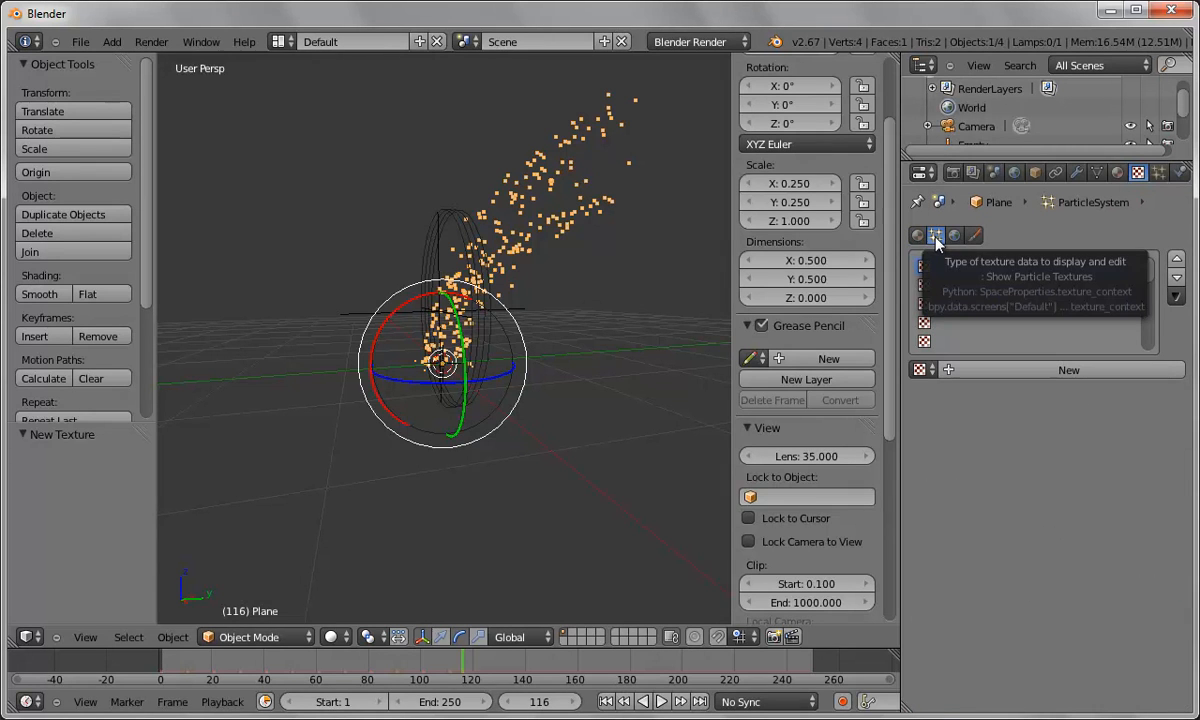
left_click(1021, 374)
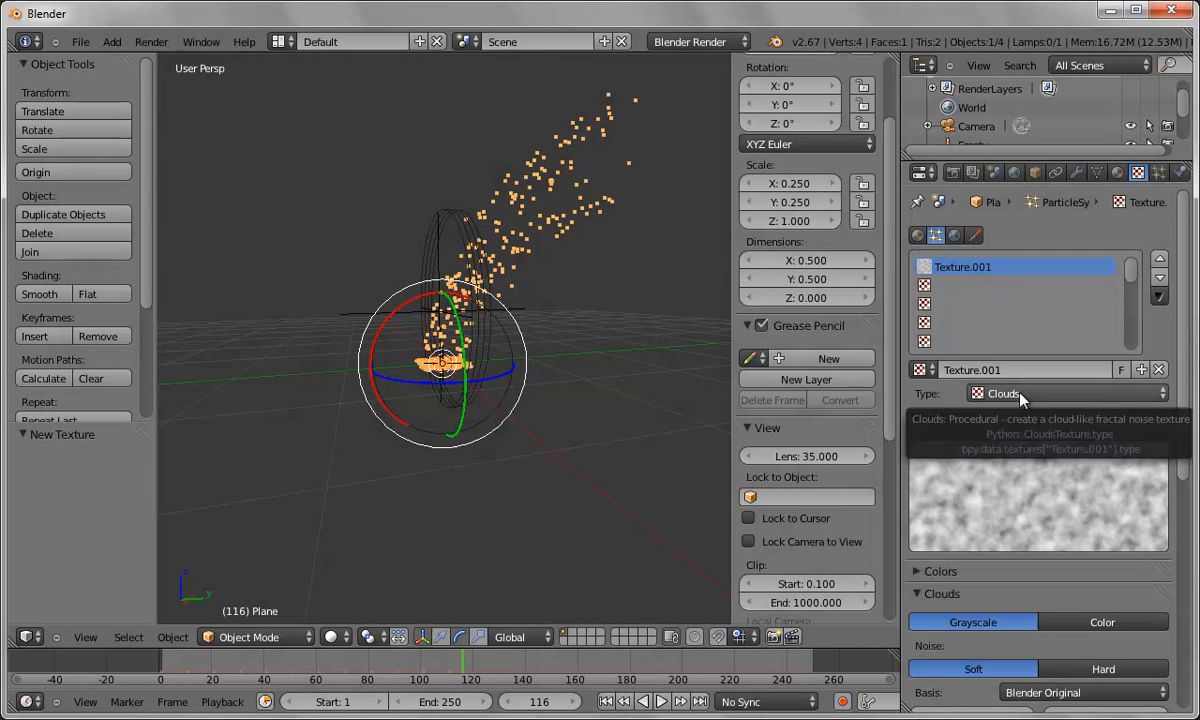
left_click(1021, 396)
left_click(1018, 354)
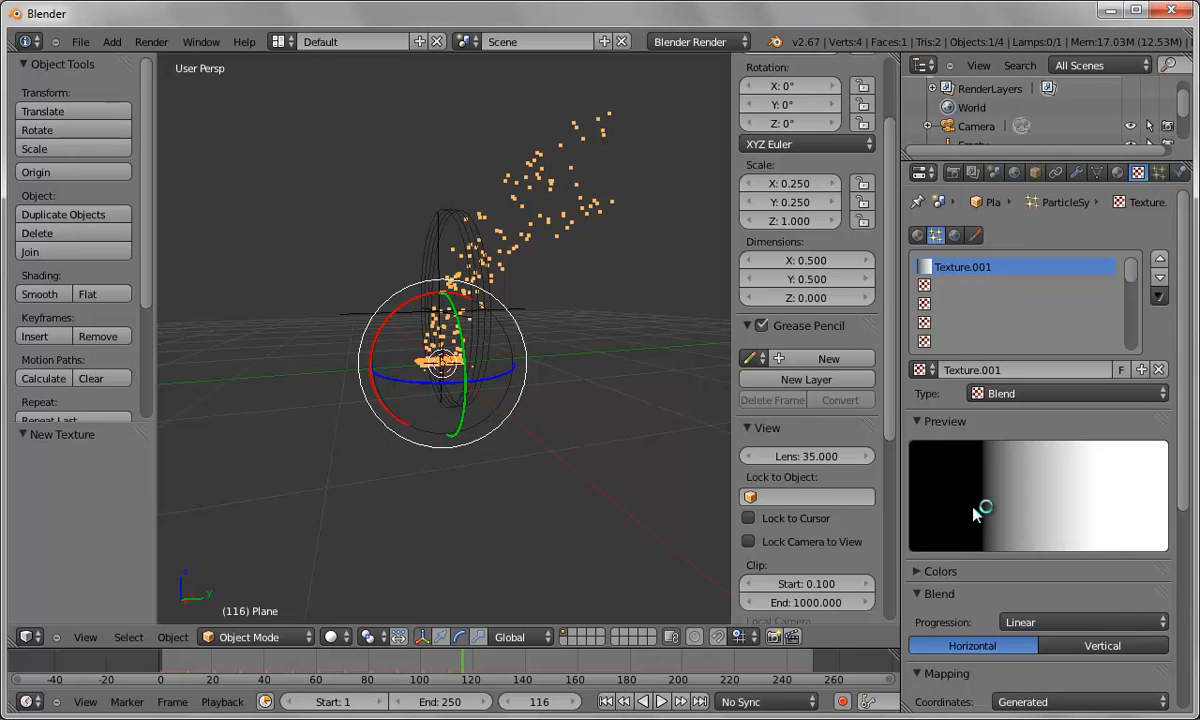
Step: Enable a color ramp on the Blend texture and flip it, and render a test image of the current frame
scroll(975, 512, "down", 3)
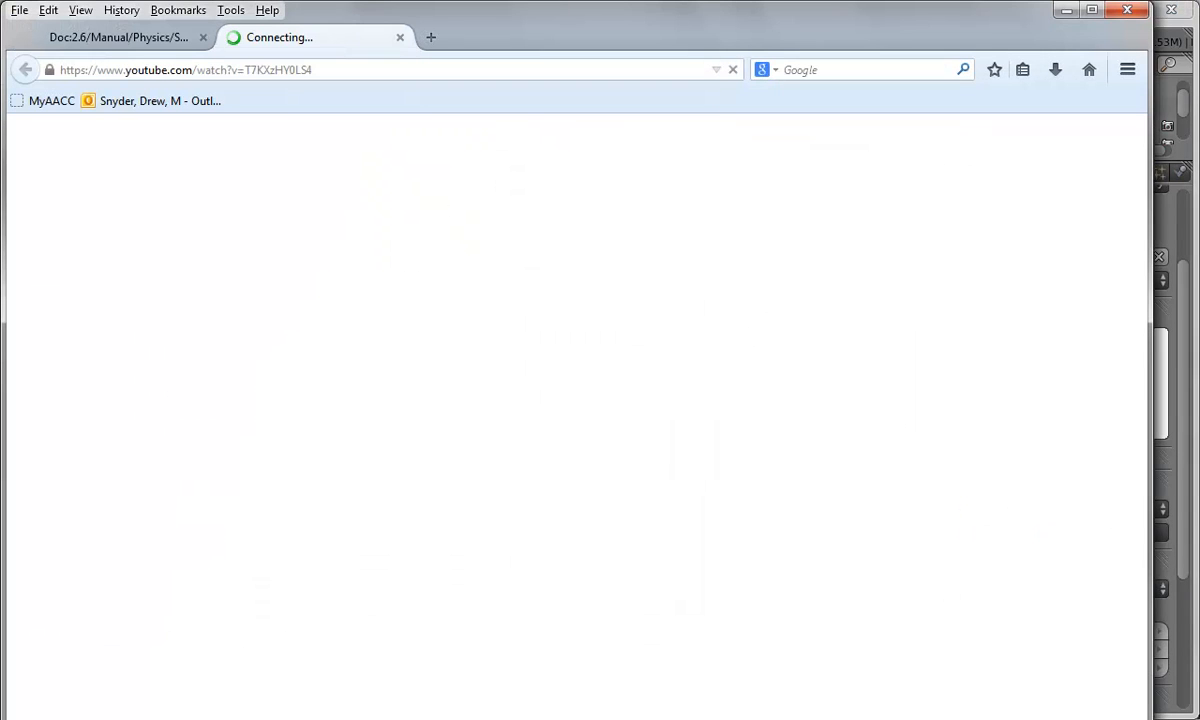
key("alt+Tab")
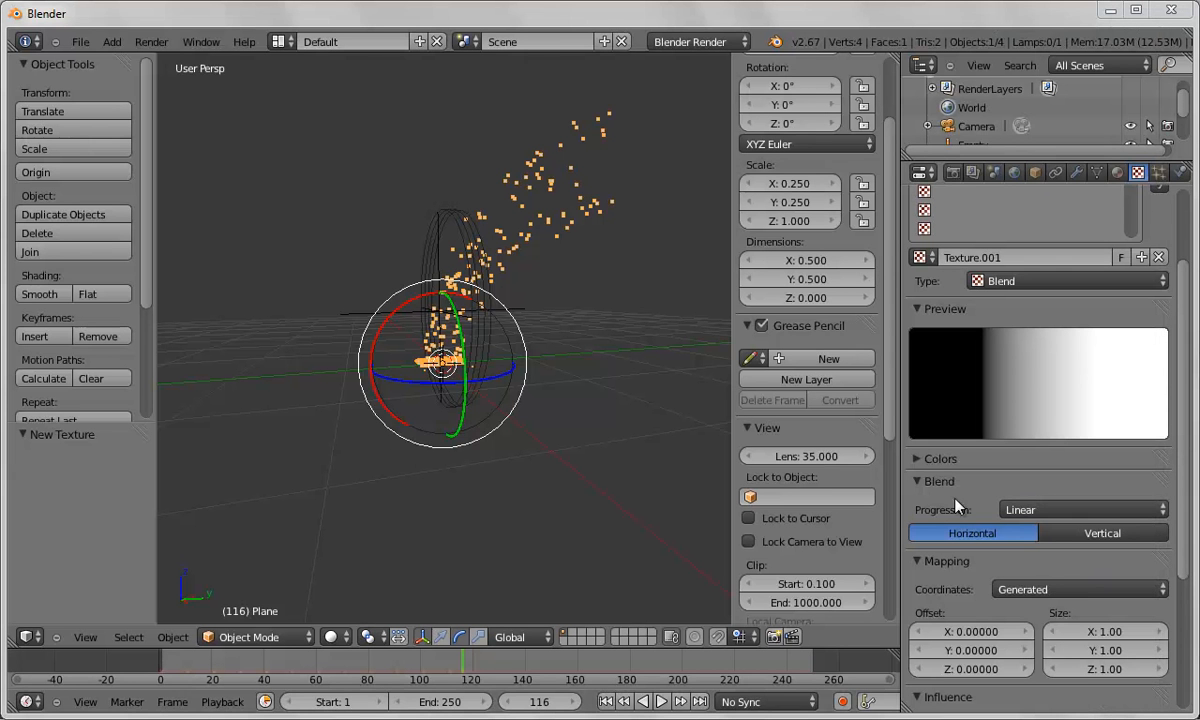
left_click(919, 460)
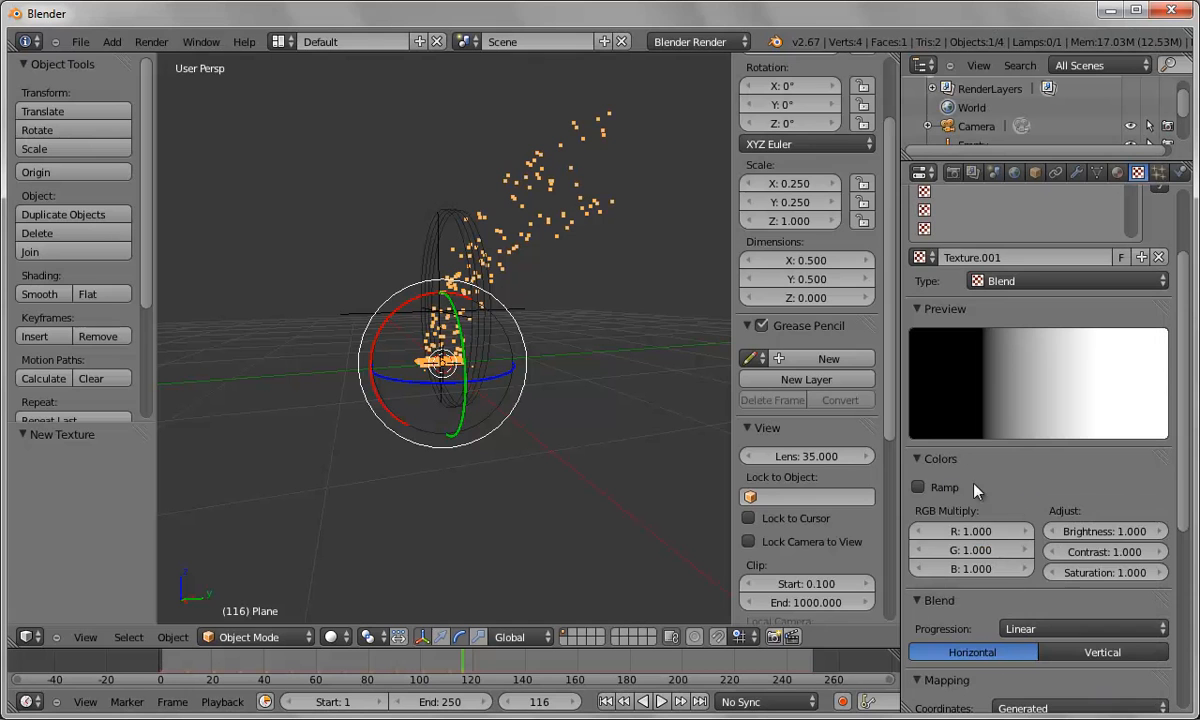
left_click(918, 487)
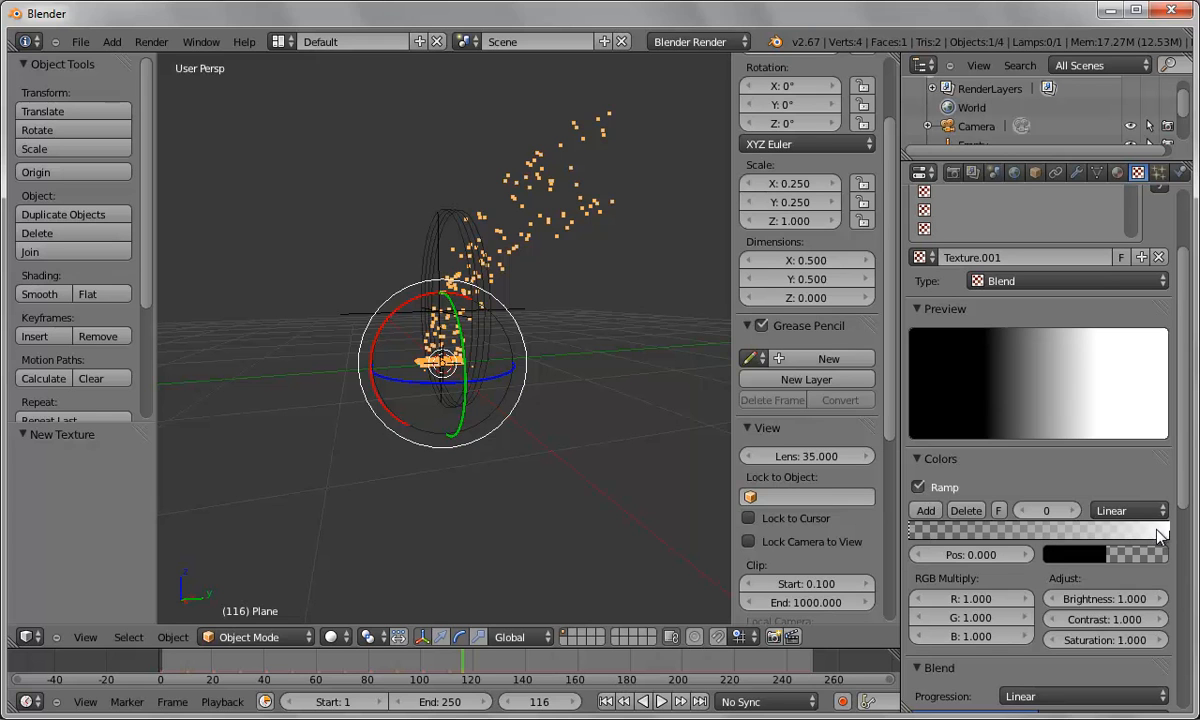
left_click(999, 511)
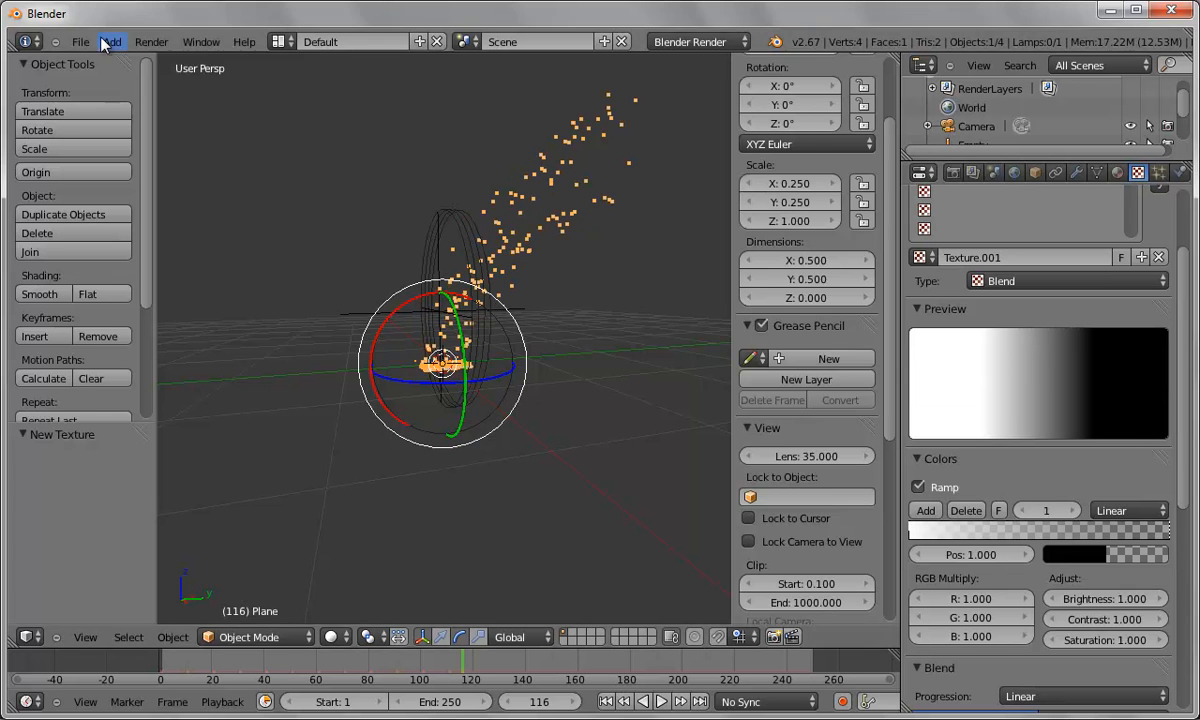
left_click(152, 42)
left_click(184, 62)
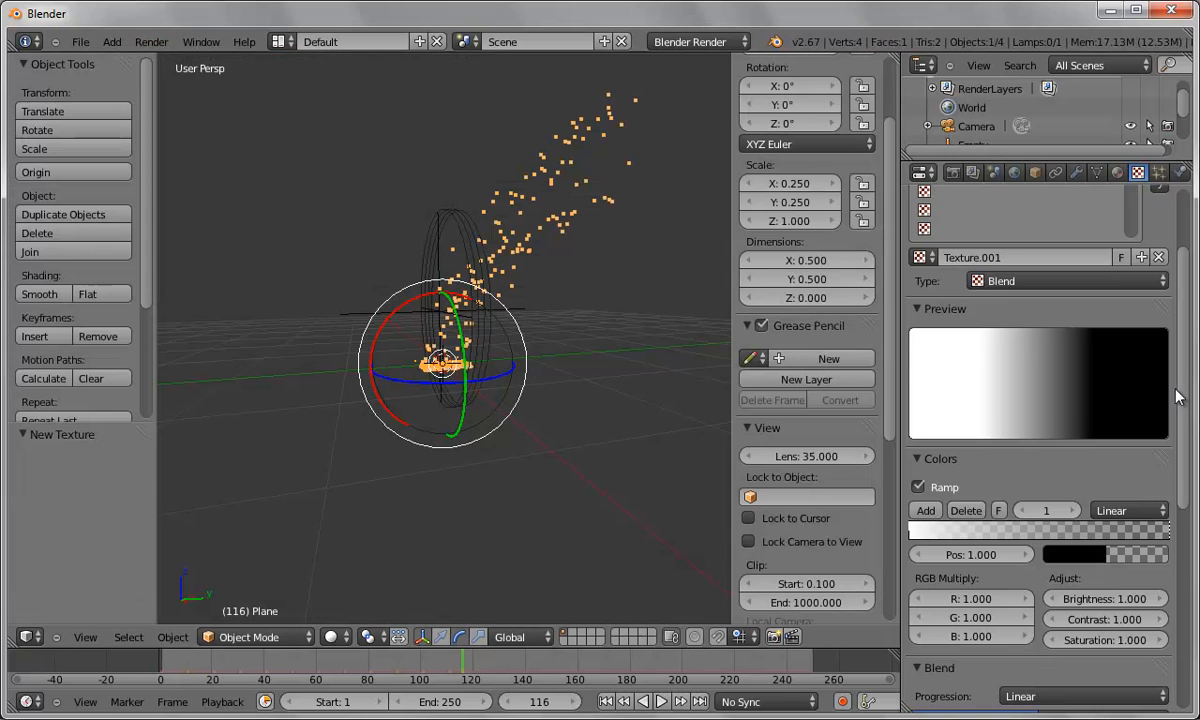
Step: Set the Blend texture to influence only particle density, trying lifetime and switching time influence off
left_click_drag(1184, 395, 1182, 605)
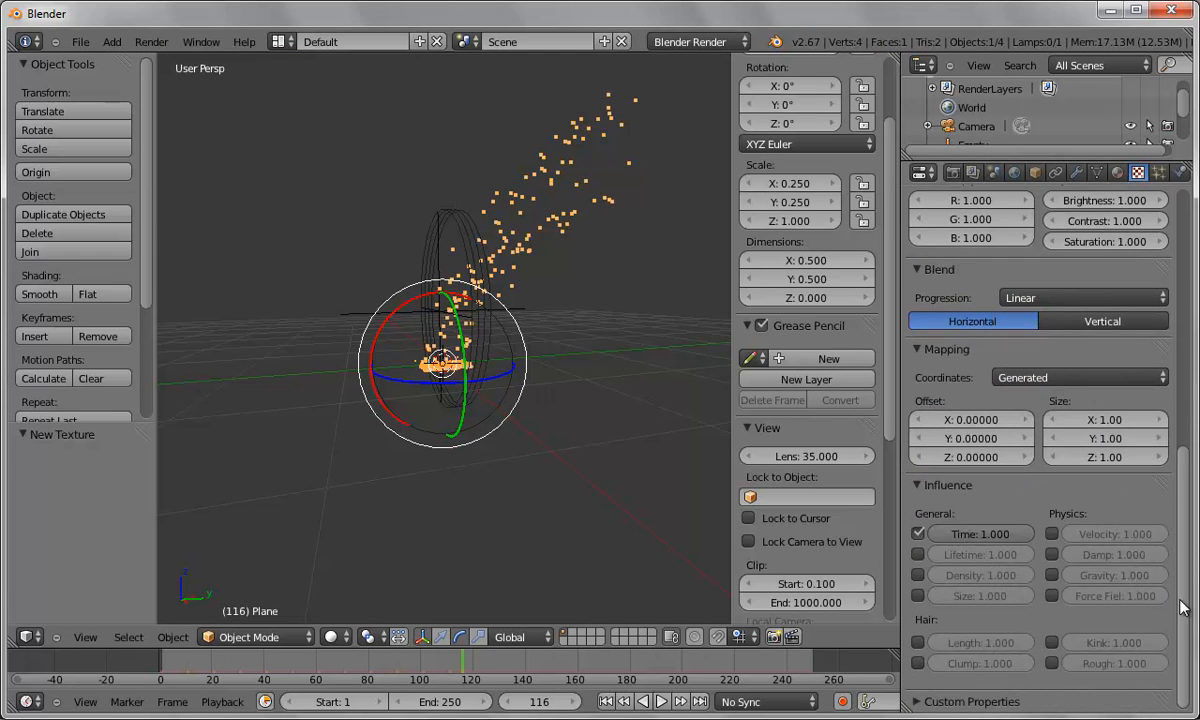
left_click(917, 576)
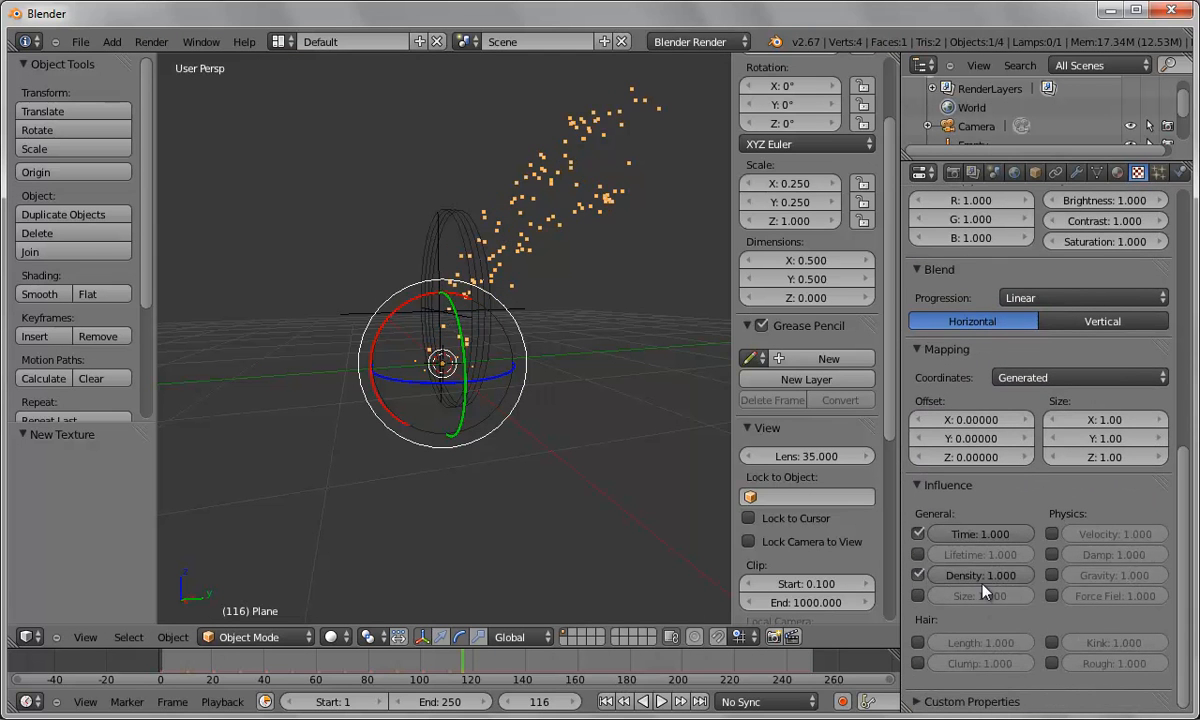
left_click(917, 555)
left_click(917, 534)
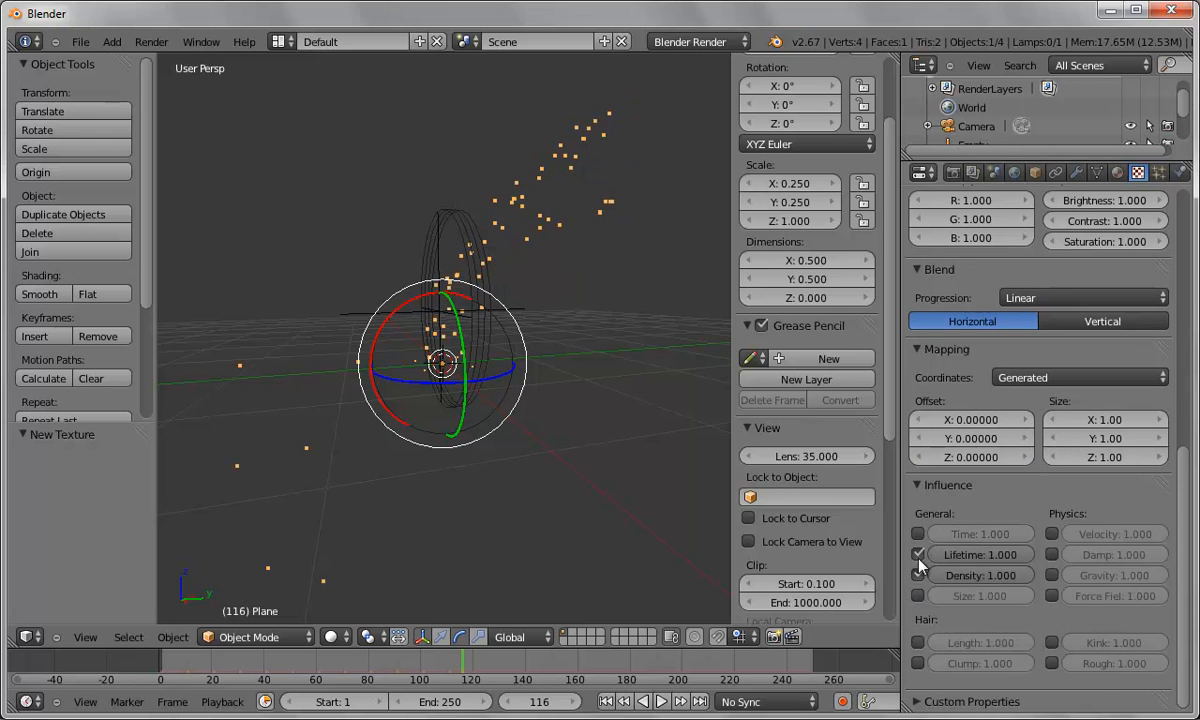
left_click(918, 554)
left_click(917, 534)
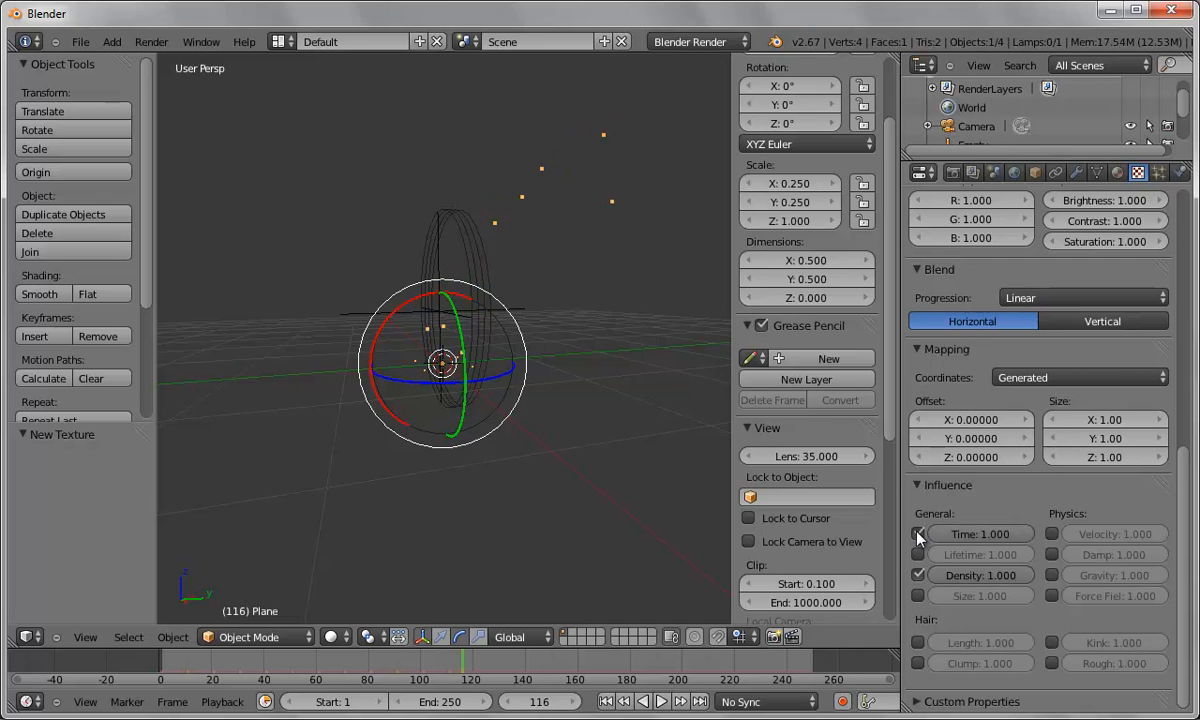
left_click(917, 534)
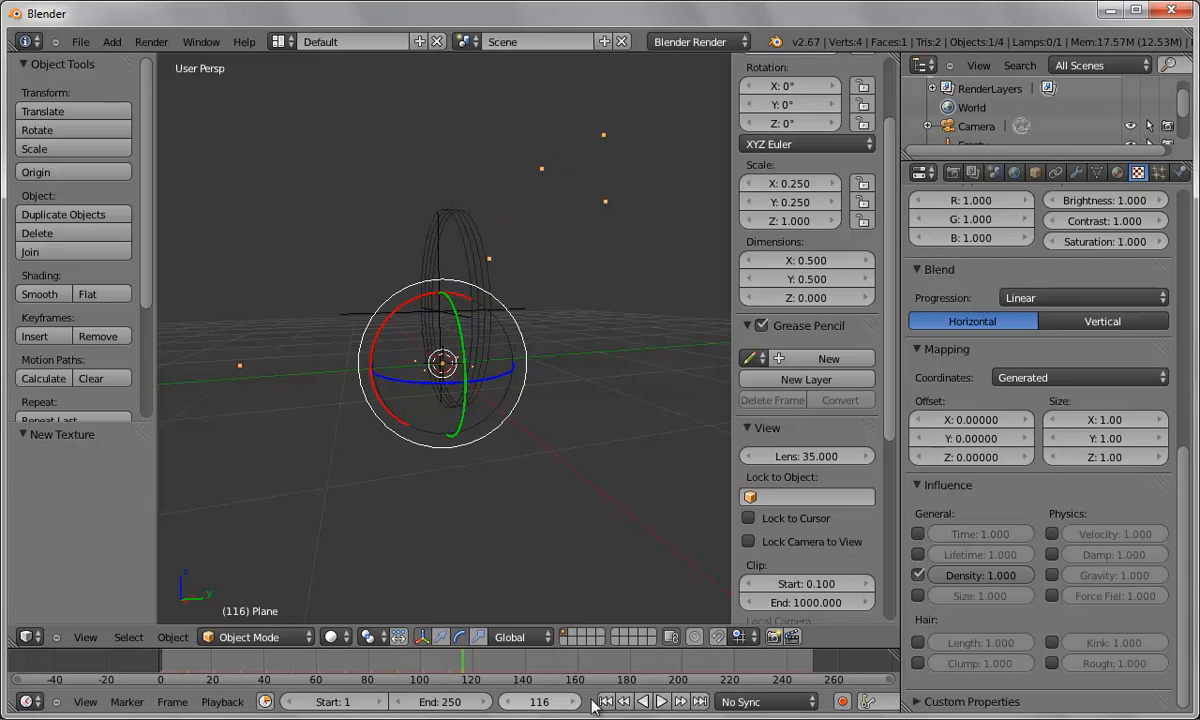
Step: Play the particle animation from the first frame and stop it at frame 61
left_click(605, 703)
left_click(660, 702)
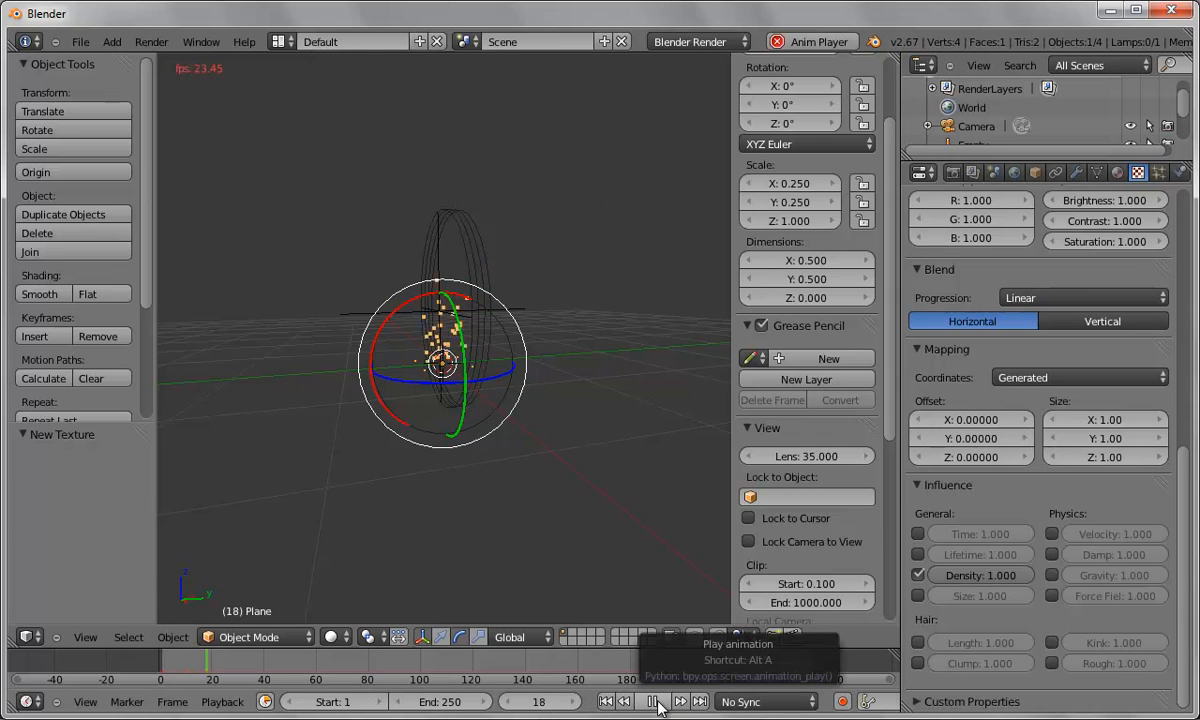
left_click(655, 702)
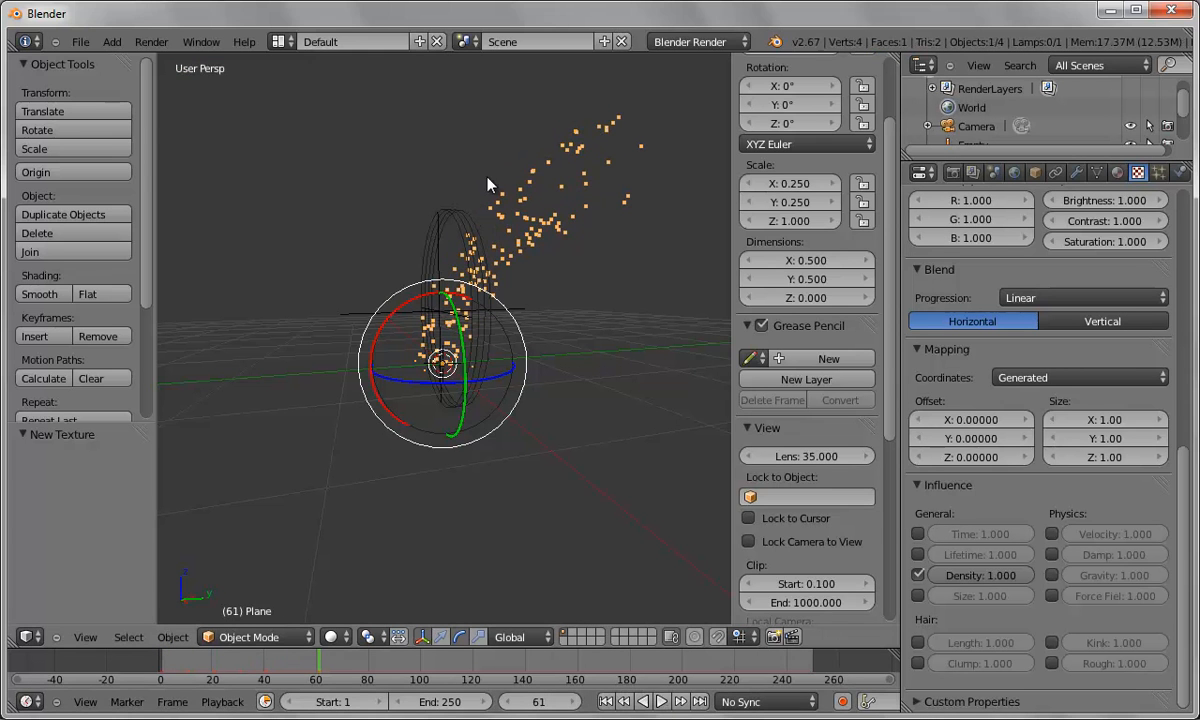
Step: Render a still image of frame 61, also turn on the Blend texture's Lifetime influence, and close the render view
left_click(140, 41)
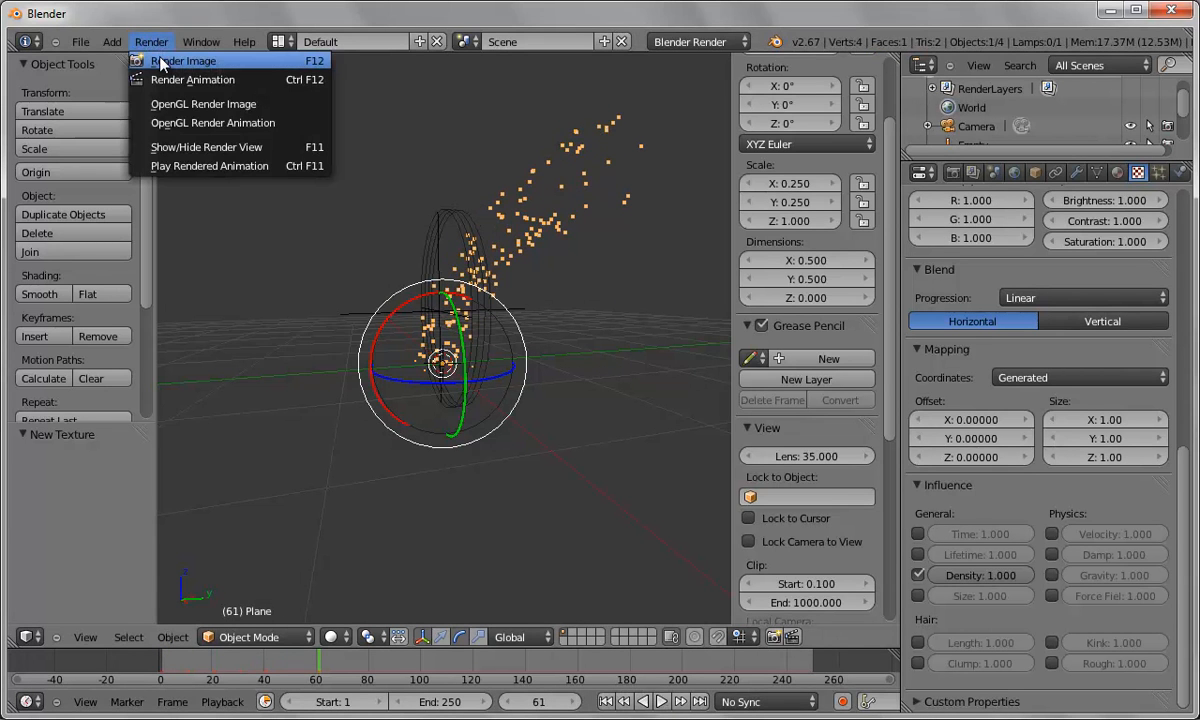
left_click(149, 53)
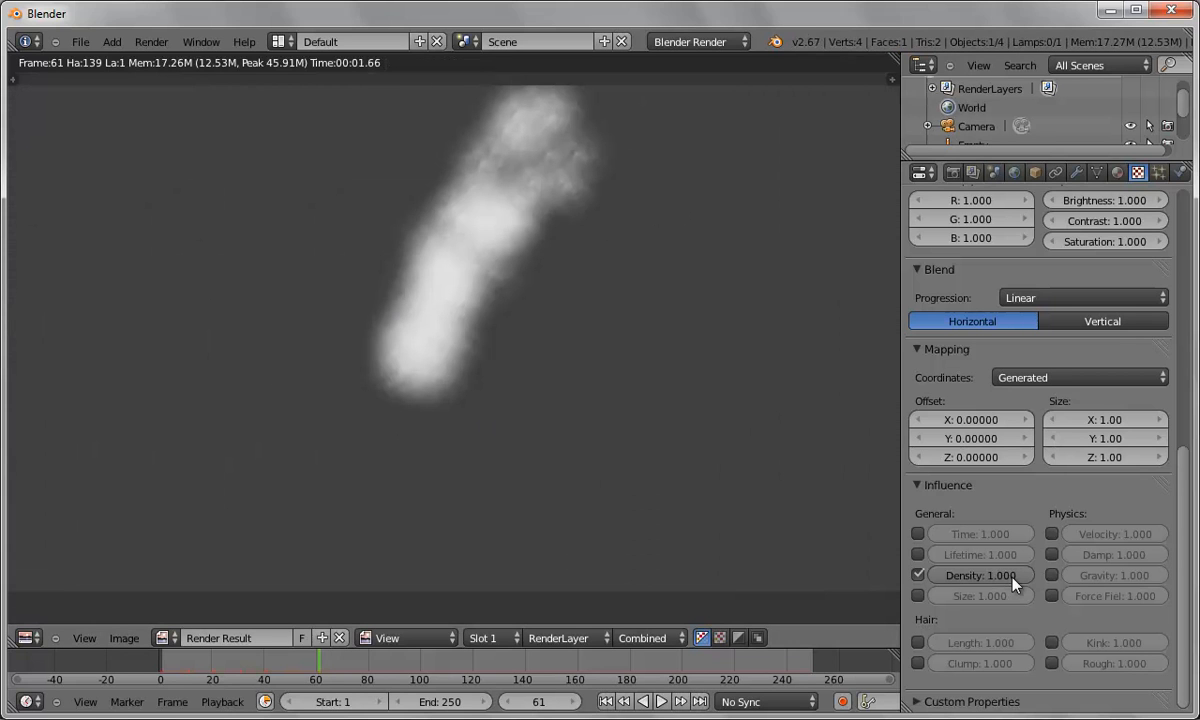
left_click(918, 555)
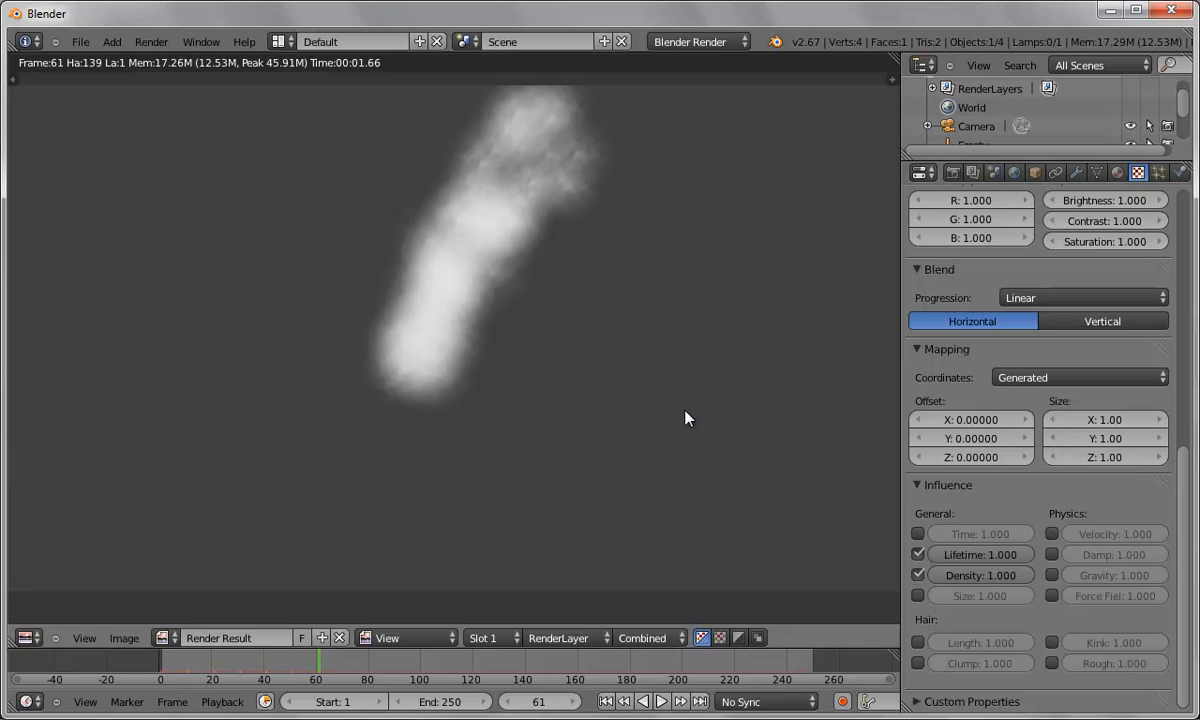
key("Escape")
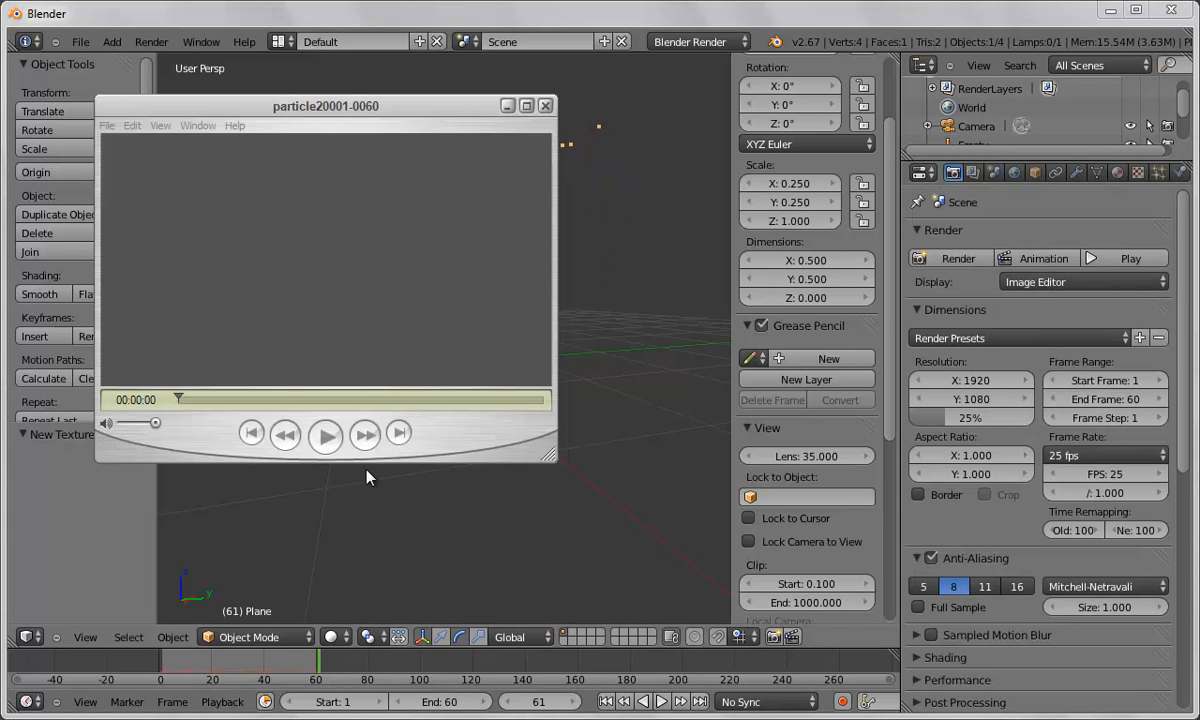
Step: Play the rendered animation particle20001-0060 in the media player
left_click(325, 436)
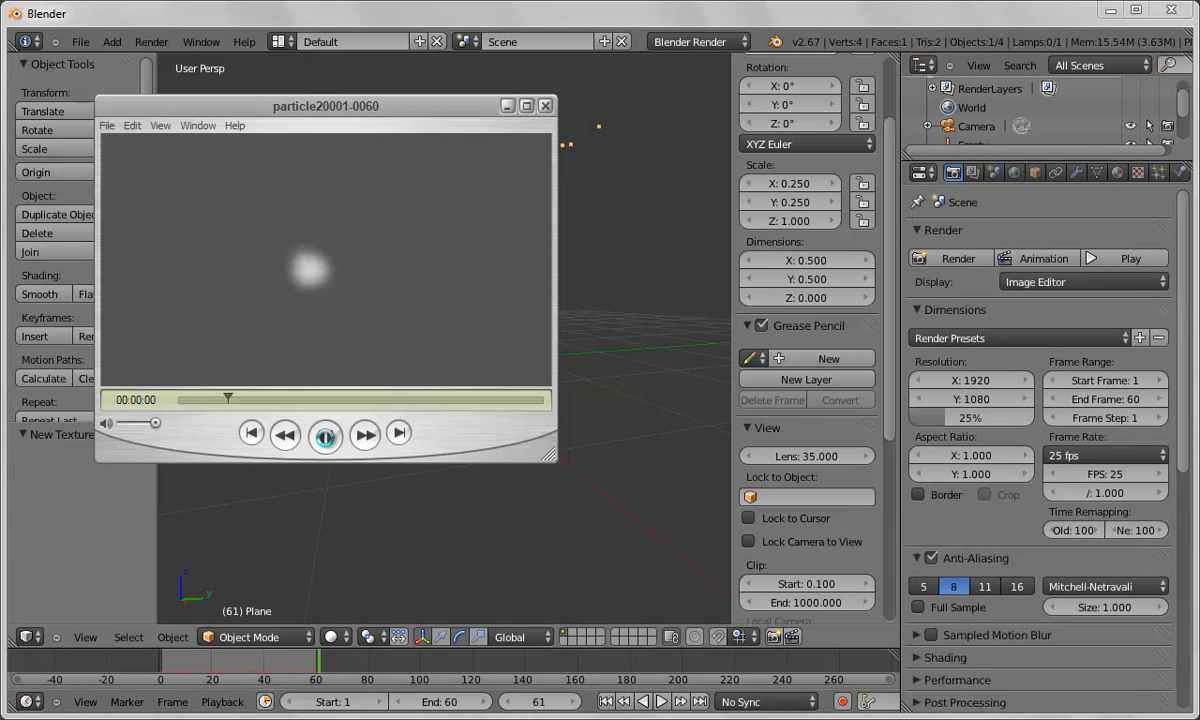